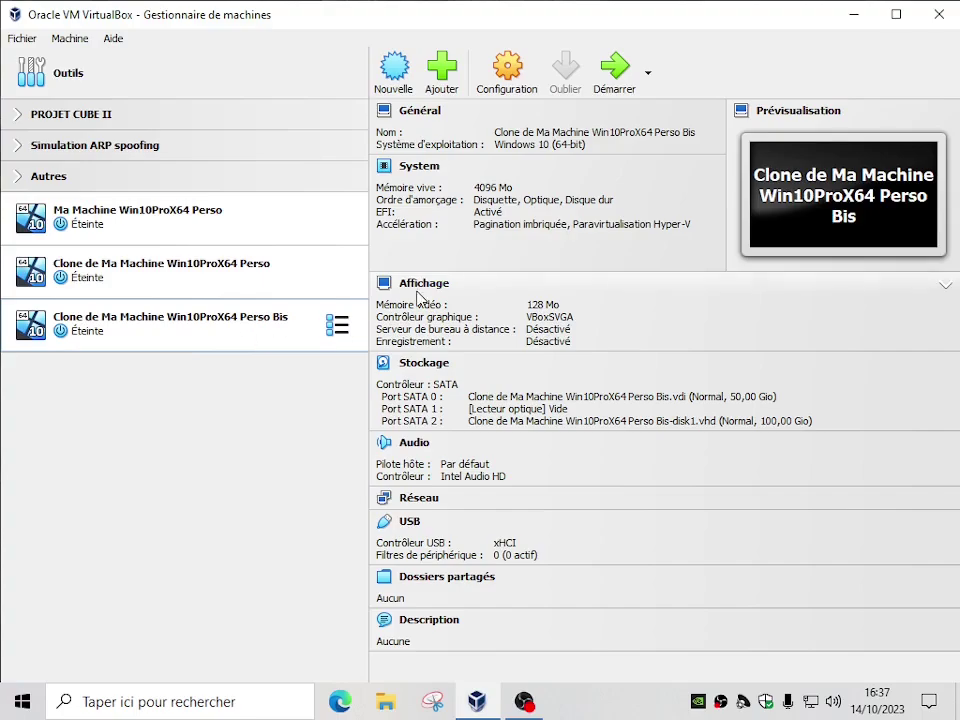
# Start the Perso Bis clone and boot it from the second UEFI VBOX HARDDISK entry in Boot Manager
pyautogui.click(626, 80)
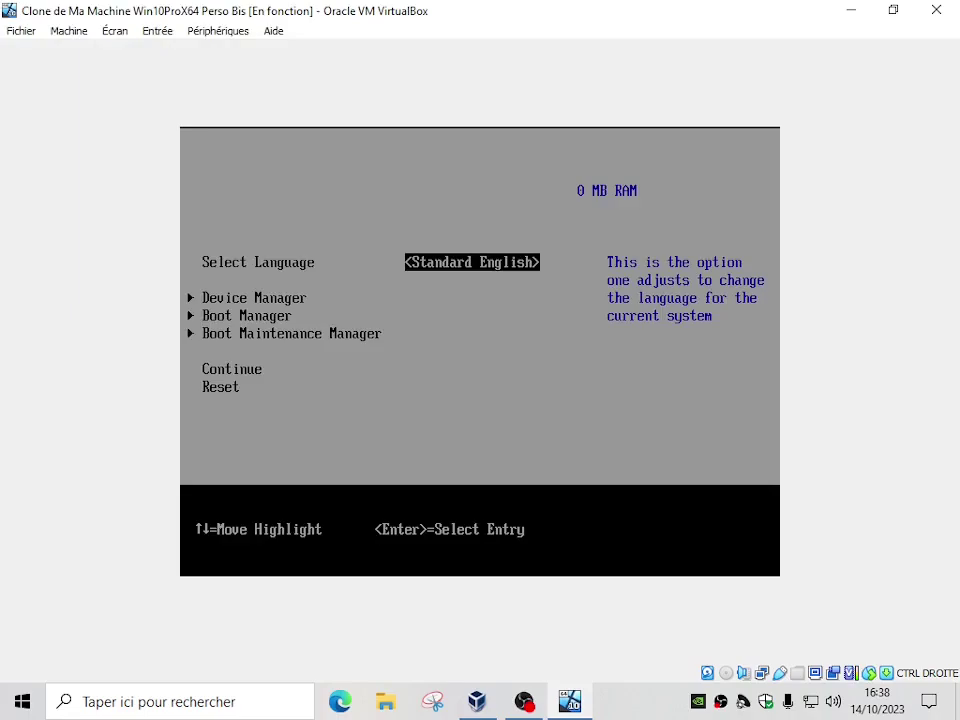
pyautogui.press('Down')
pyautogui.press('Down')
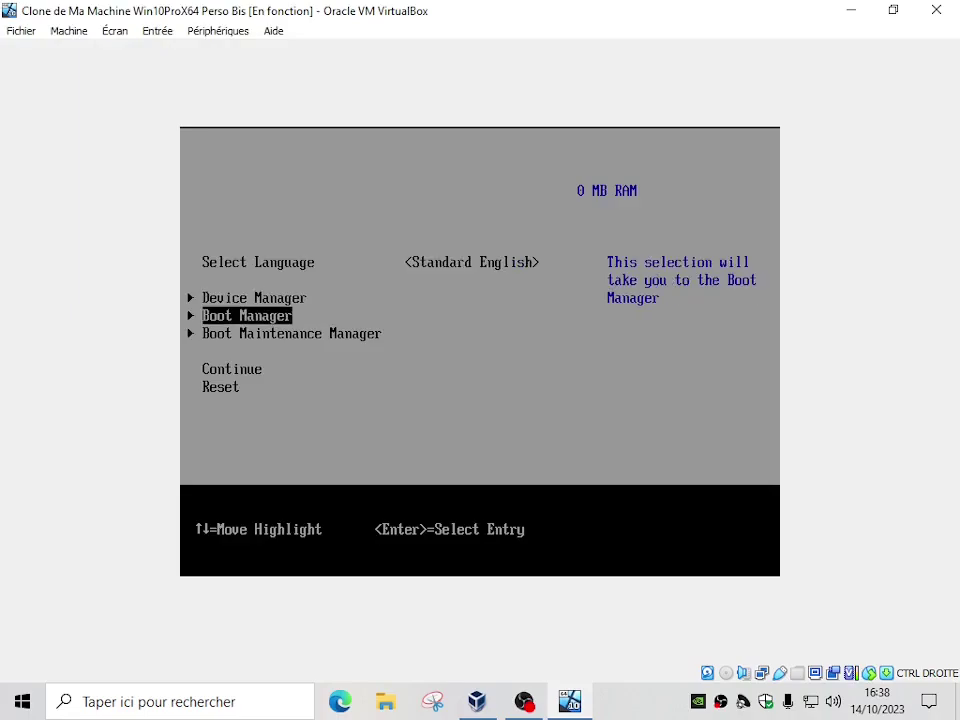
pyautogui.press('Return')
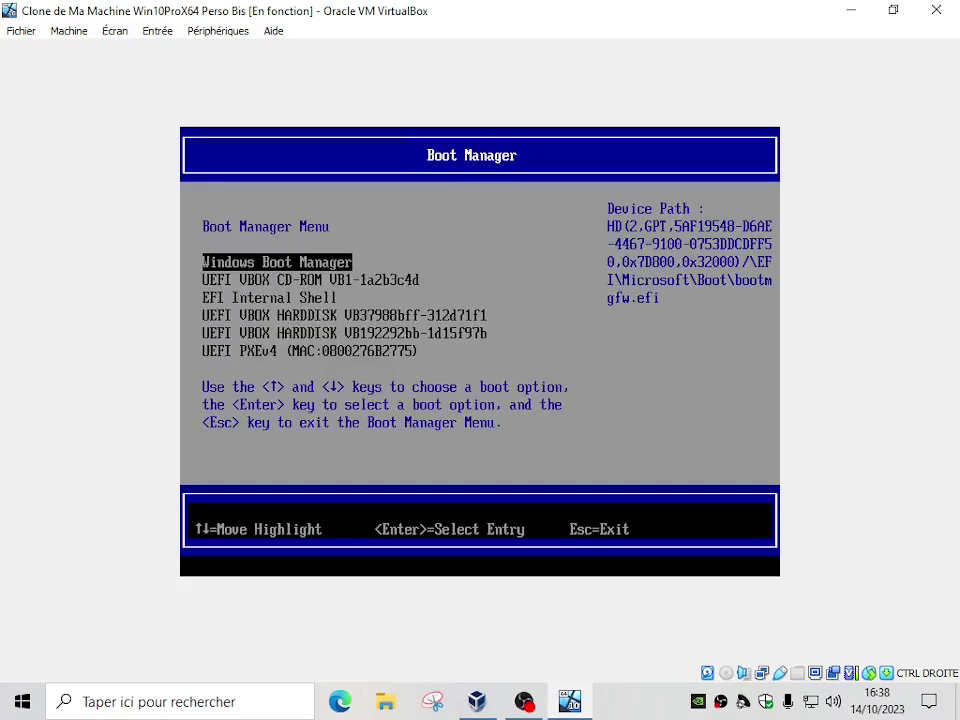
pyautogui.press('Down')
pyautogui.press('Down')
pyautogui.press('Down')
pyautogui.press('Down')
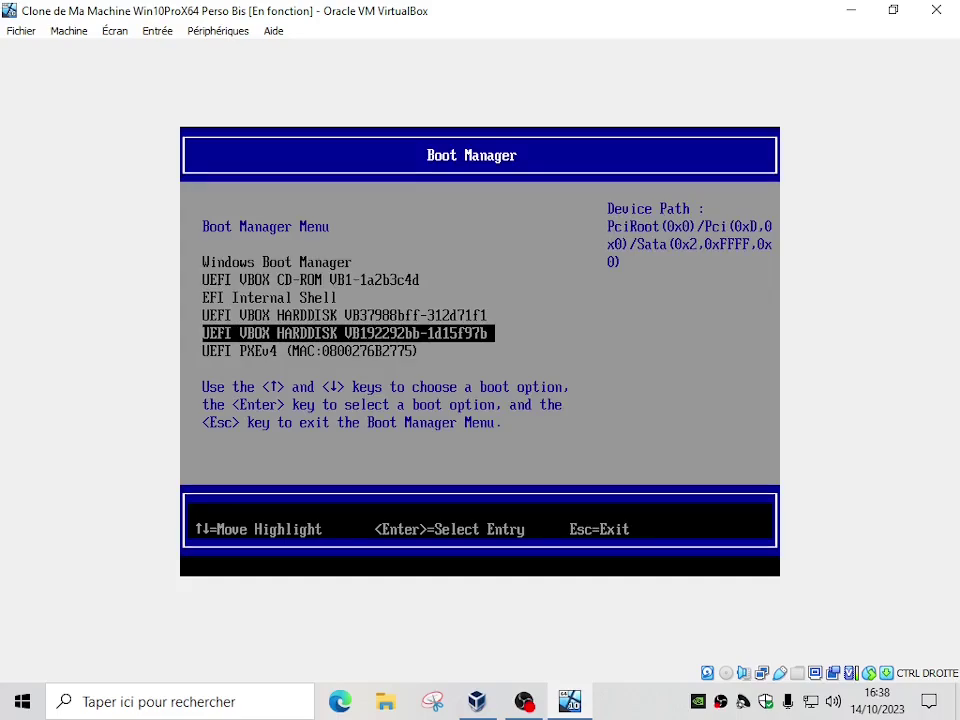
pyautogui.press('Up')
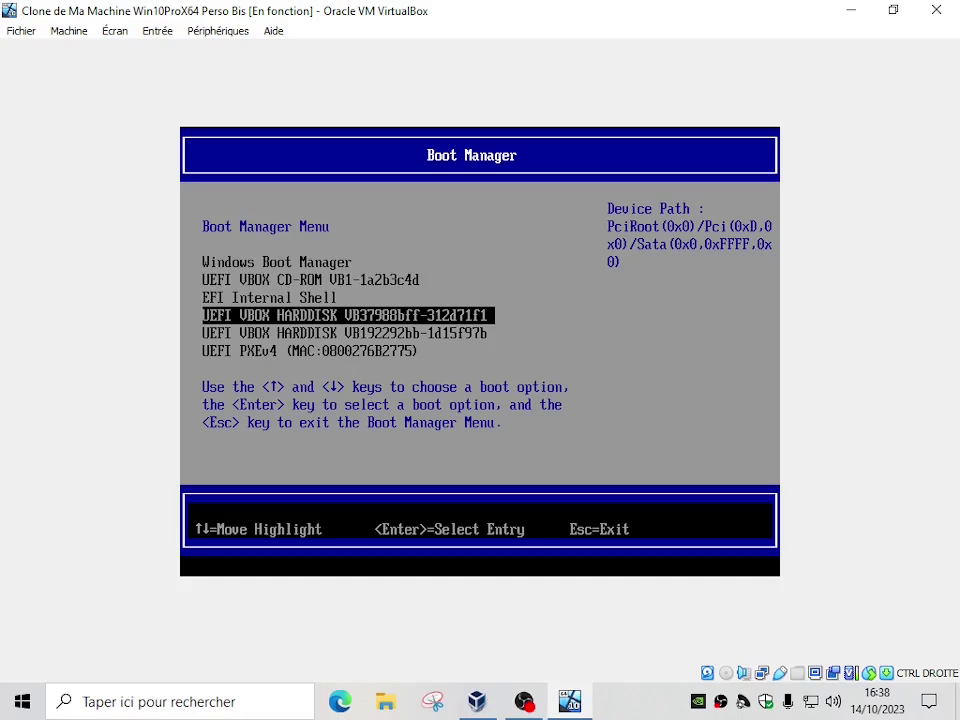
pyautogui.press('Down')
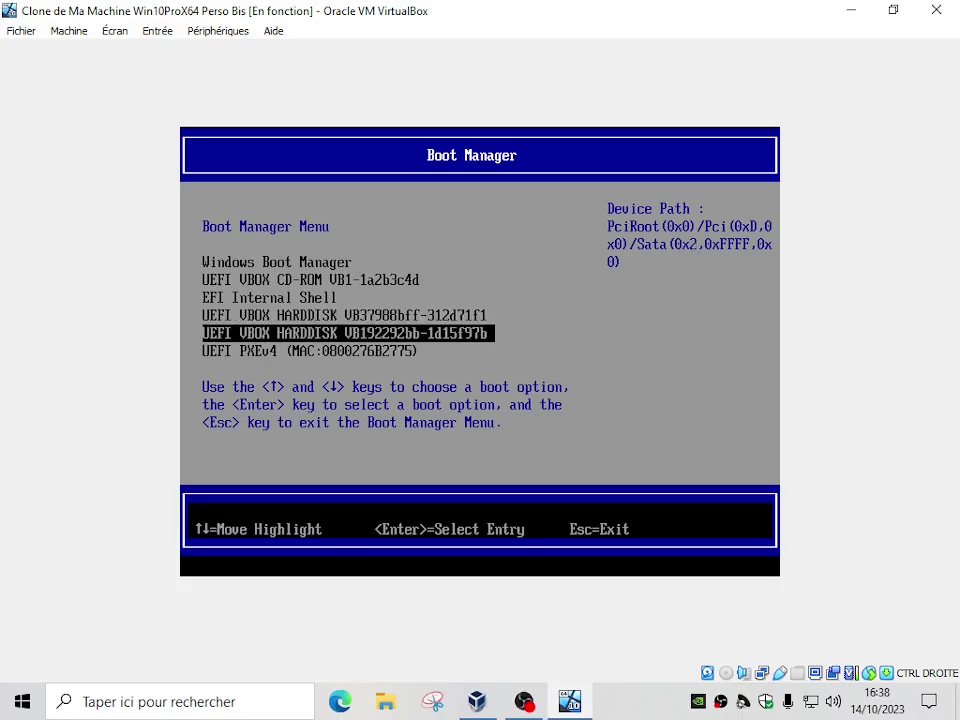
pyautogui.press('Return')
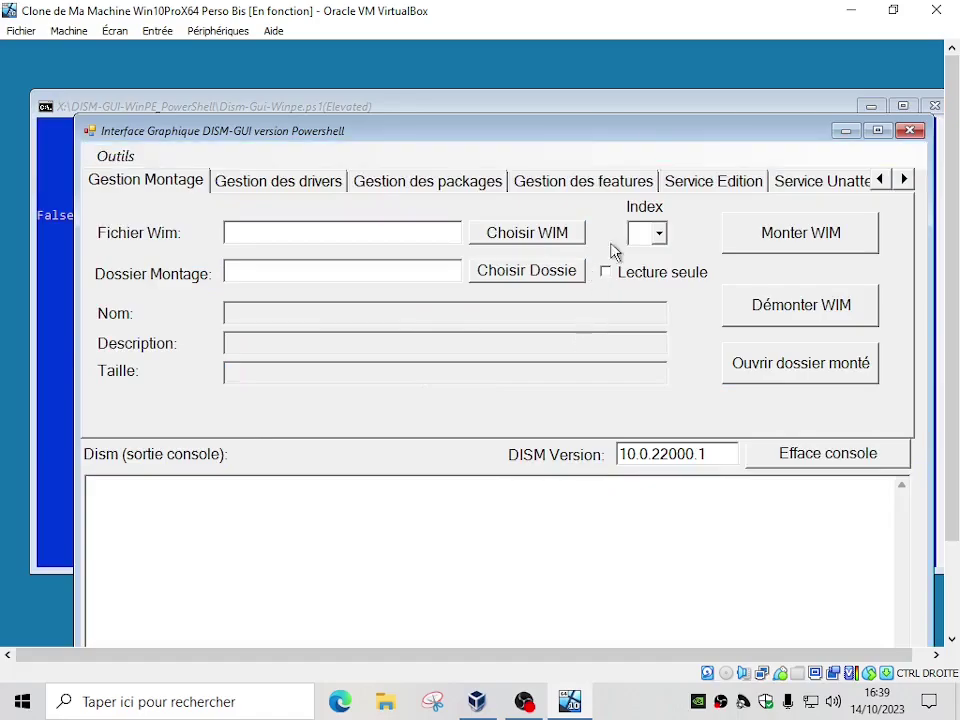
# Drag the DISM-GUI window by its title bar up and to the left to fit the VM screen
pyautogui.moveTo(641, 136); pyautogui.dragTo(614, 76)
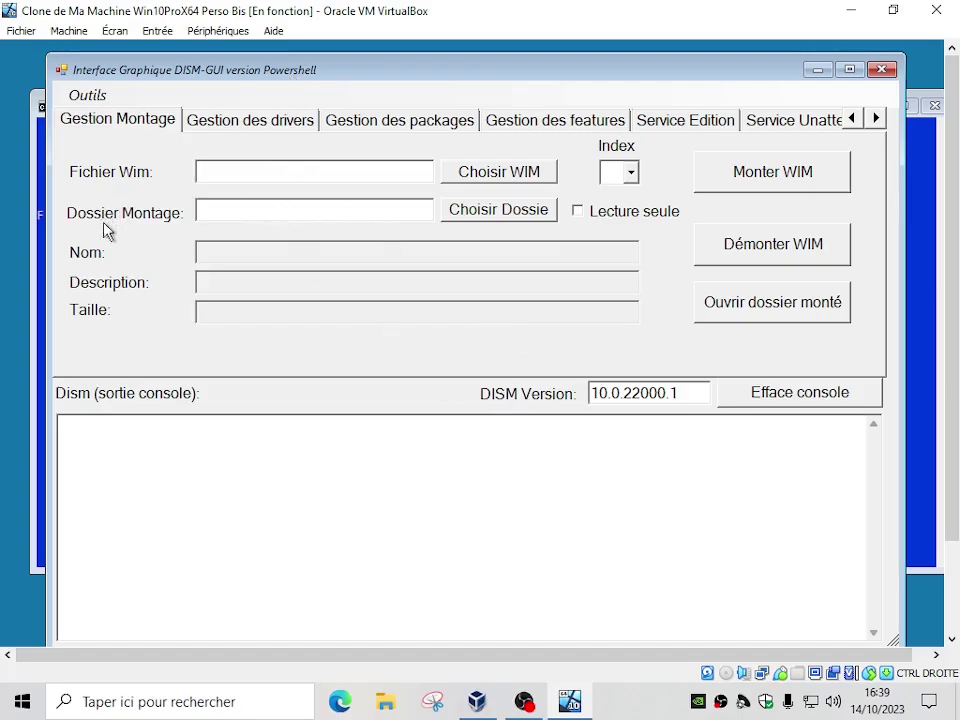
# Launch Q-Dir via Ouvrir dossier monté and open Images (E:) to show MonImageWindows10Pro.ffu
pyautogui.click(783, 316)
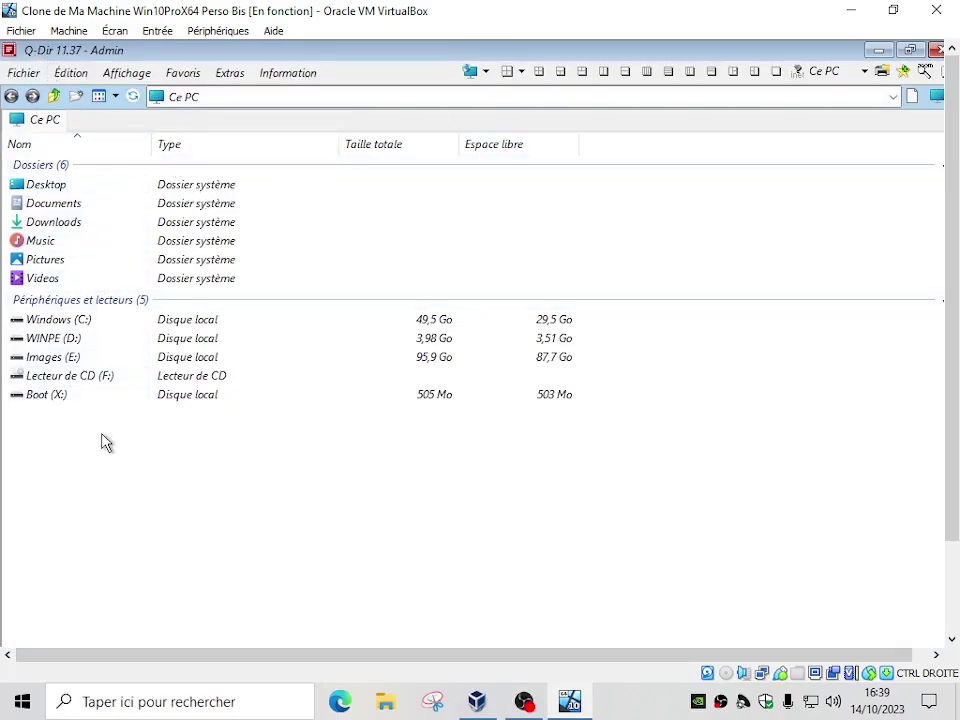
pyautogui.moveTo(30, 321)
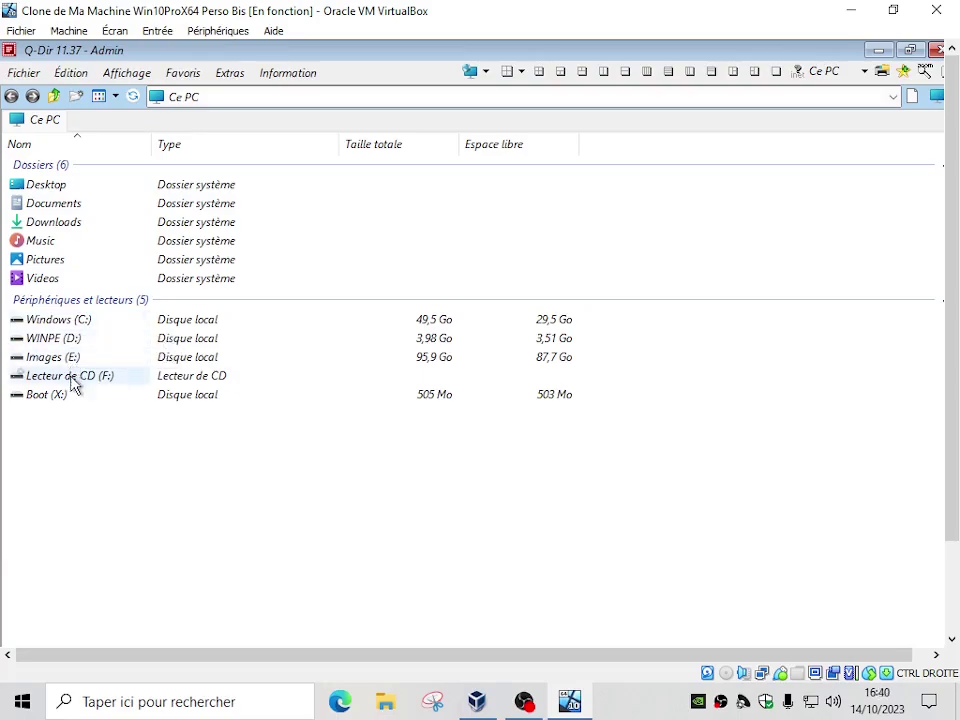
pyautogui.moveTo(90, 326)
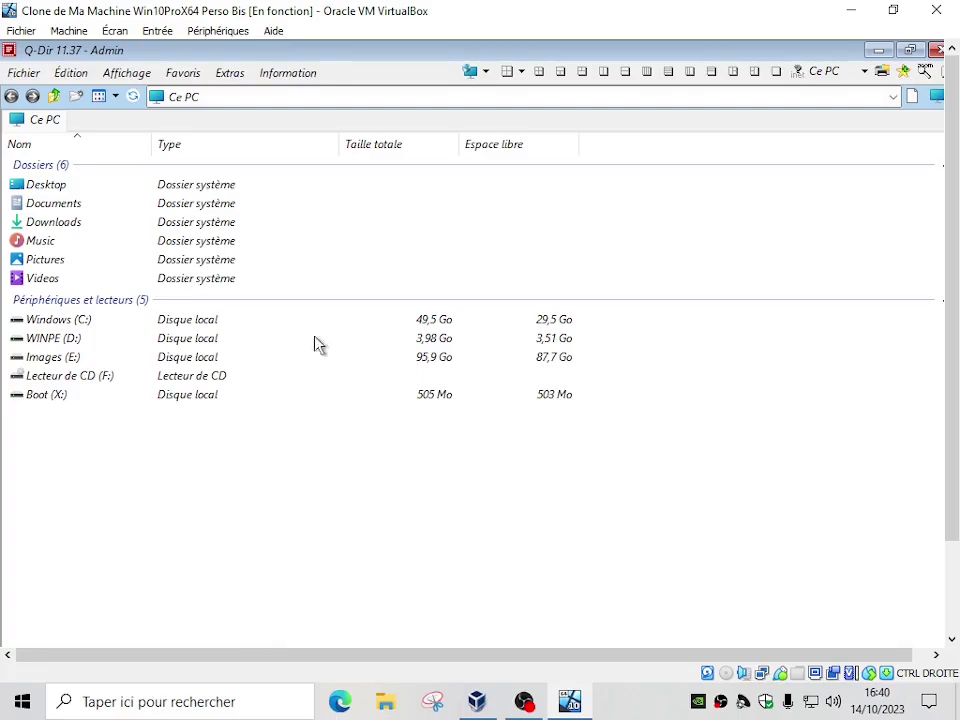
pyautogui.moveTo(63, 345)
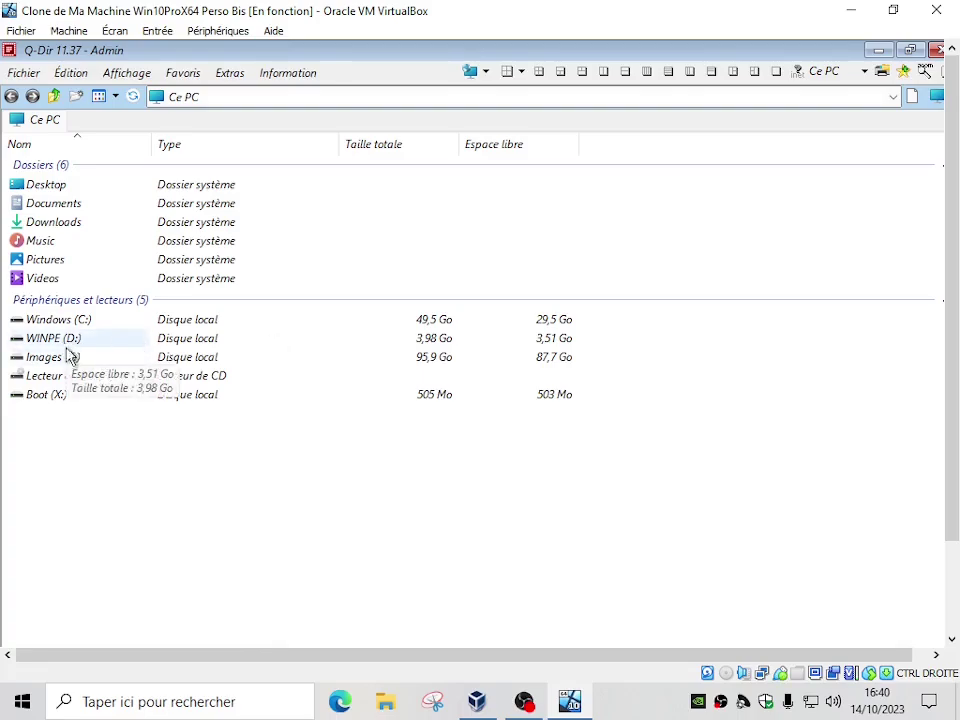
pyautogui.moveTo(52, 367)
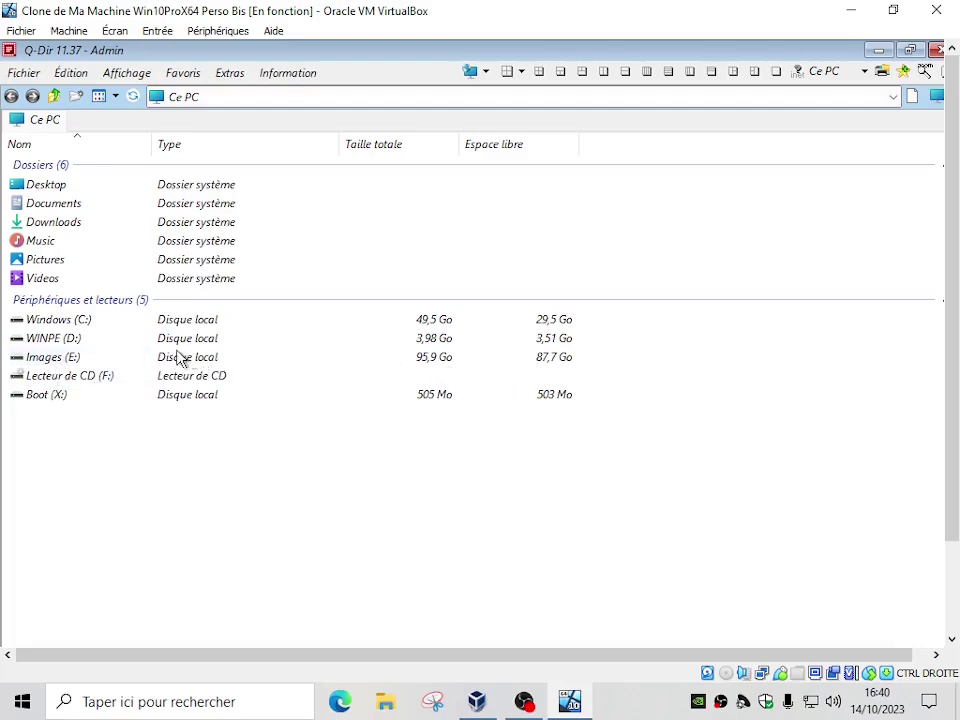
pyautogui.moveTo(36, 362)
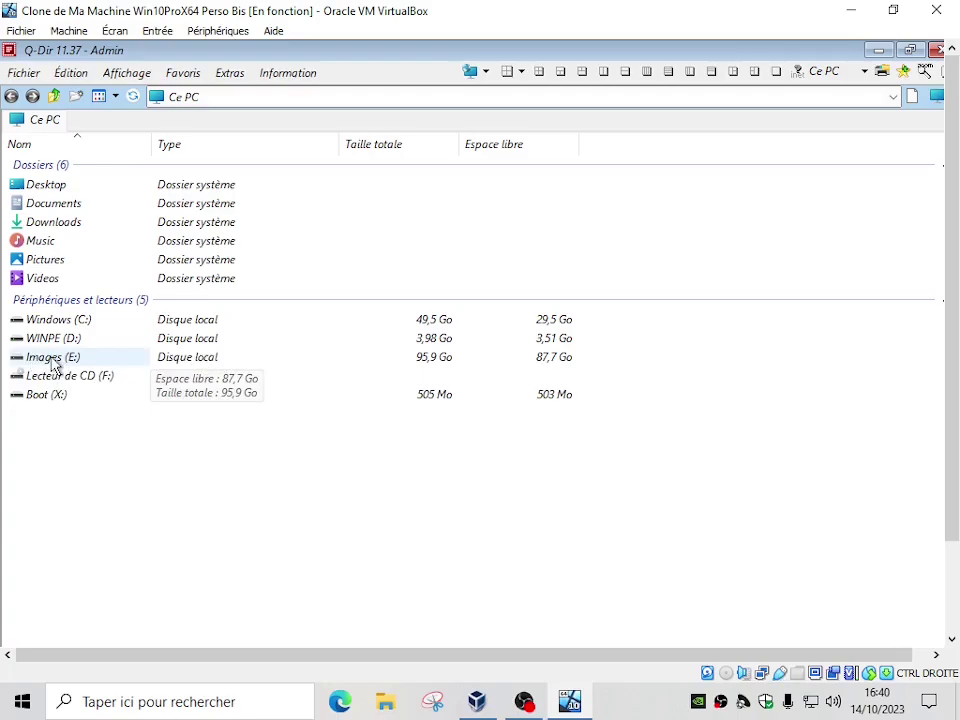
pyautogui.doubleClick(56, 363)
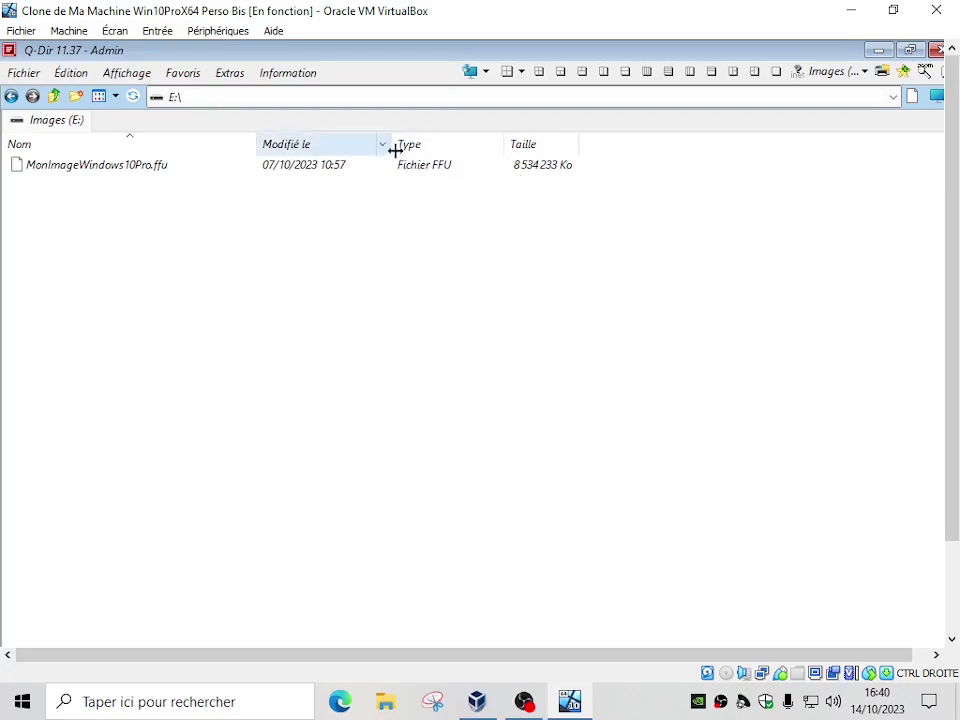
# Close Q-Dir and switch DISM-GUI to the Capturer Image WIM tab
pyautogui.click(936, 50)
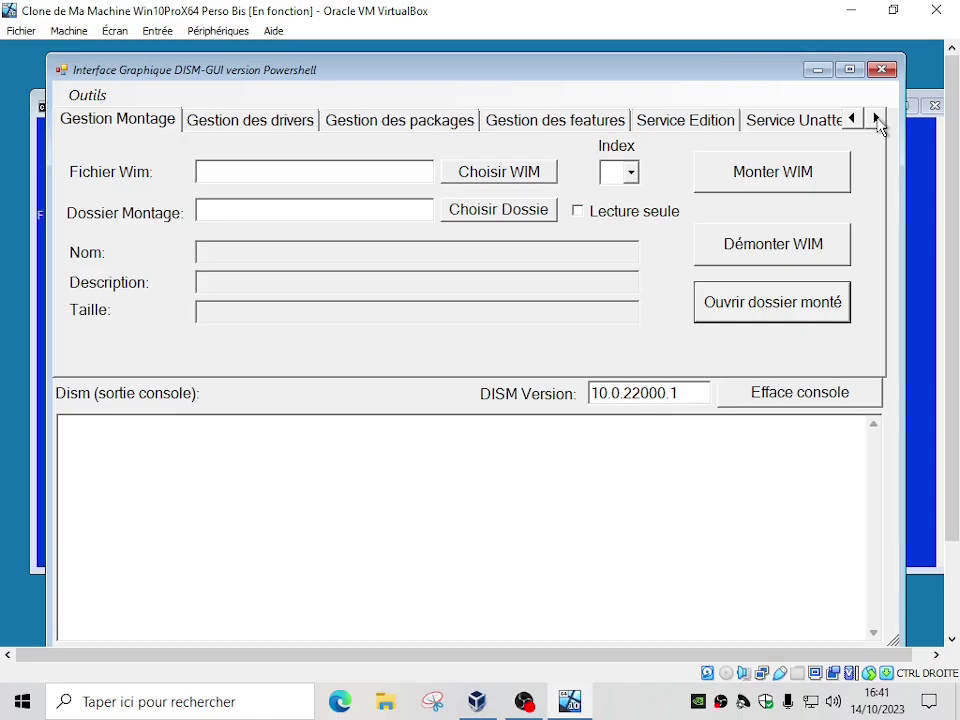
pyautogui.click(877, 119)
pyautogui.click(877, 119)
pyautogui.click(877, 119)
pyautogui.click(877, 119)
pyautogui.click(877, 119)
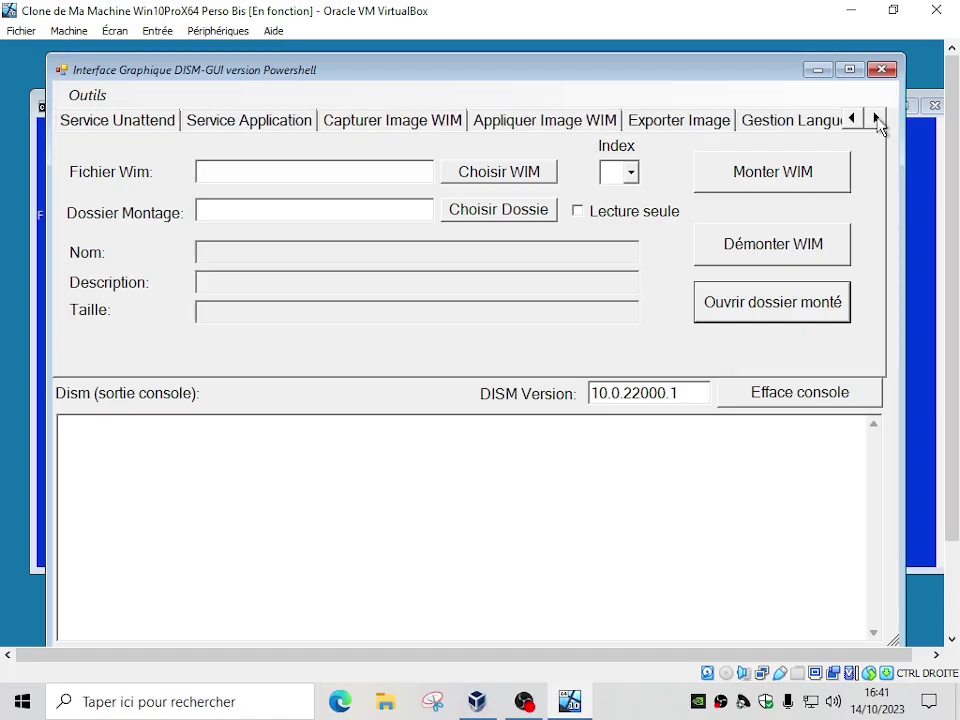
pyautogui.click(400, 128)
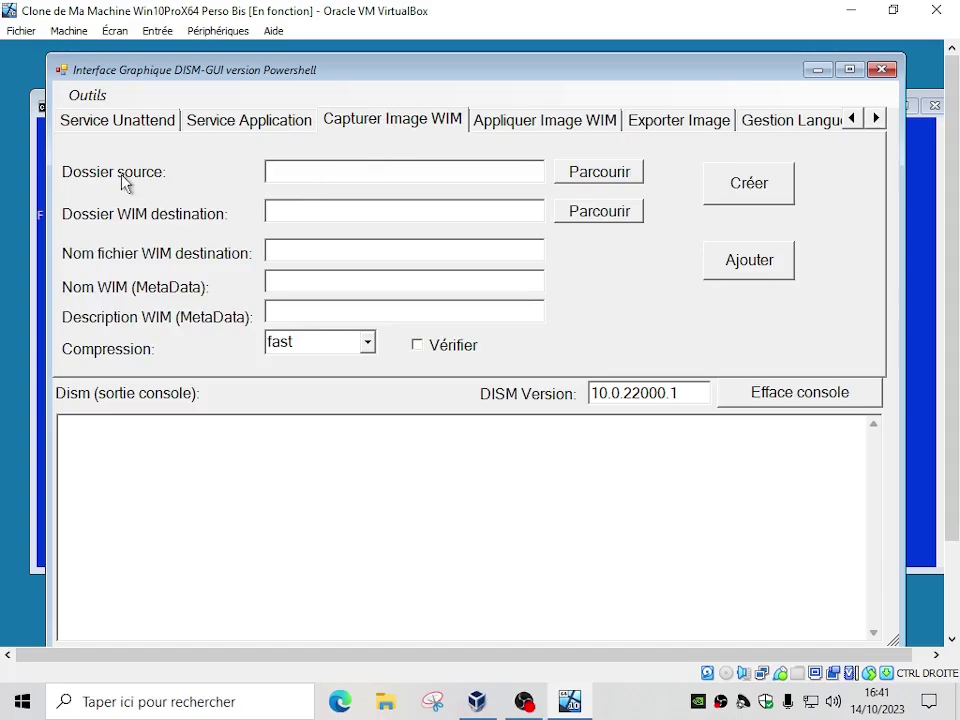
# Set the capture source folder (Dossier source) to C:\
pyautogui.click(610, 177)
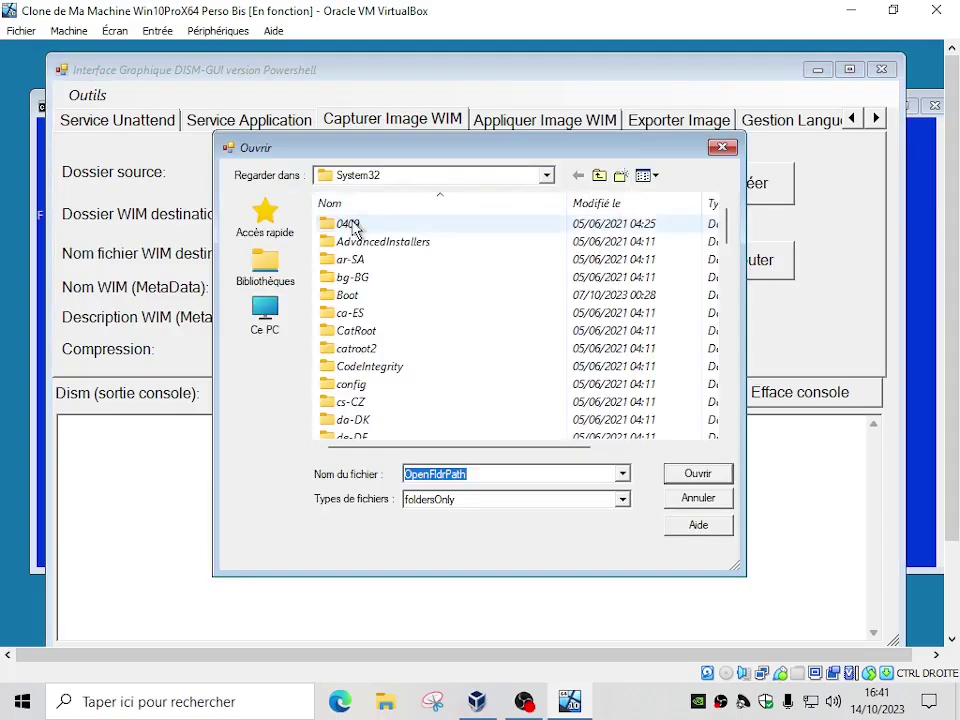
pyautogui.click(268, 317)
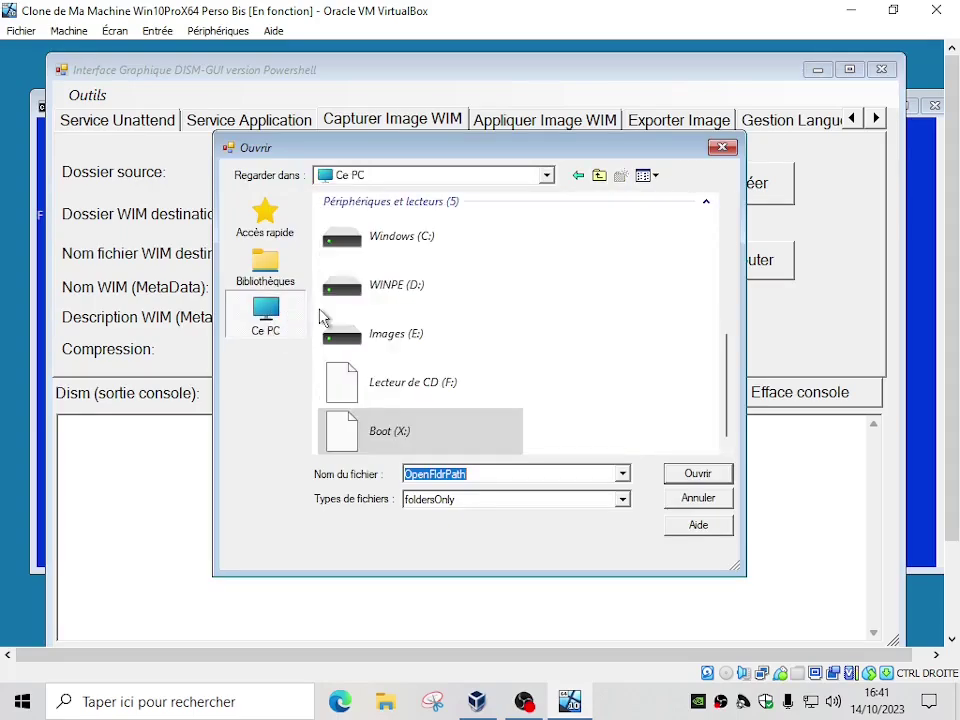
pyautogui.doubleClick(398, 242)
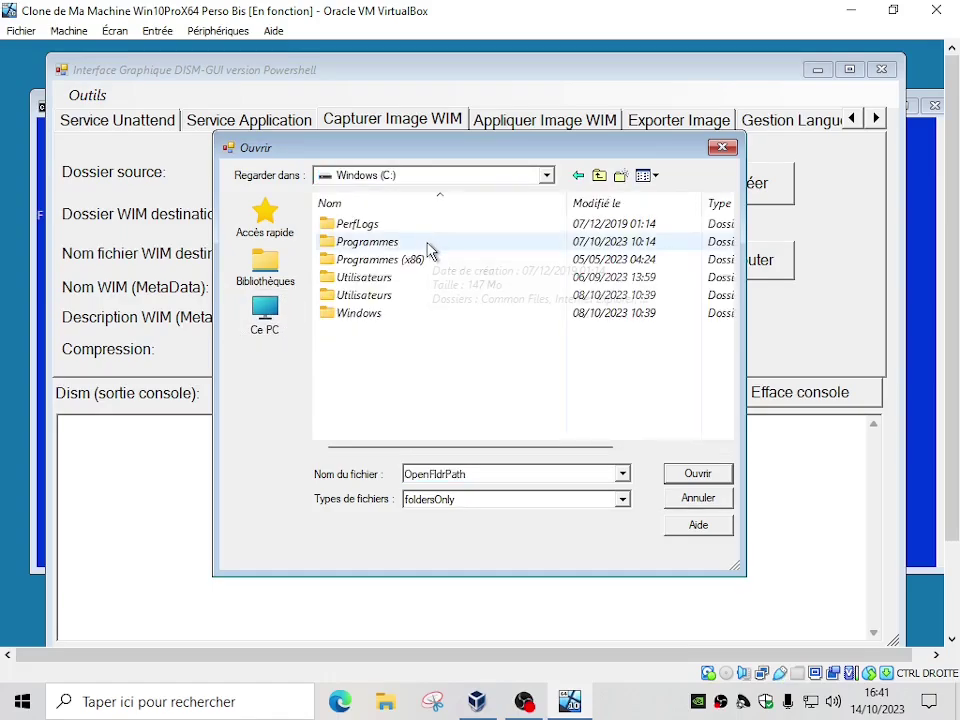
pyautogui.click(704, 475)
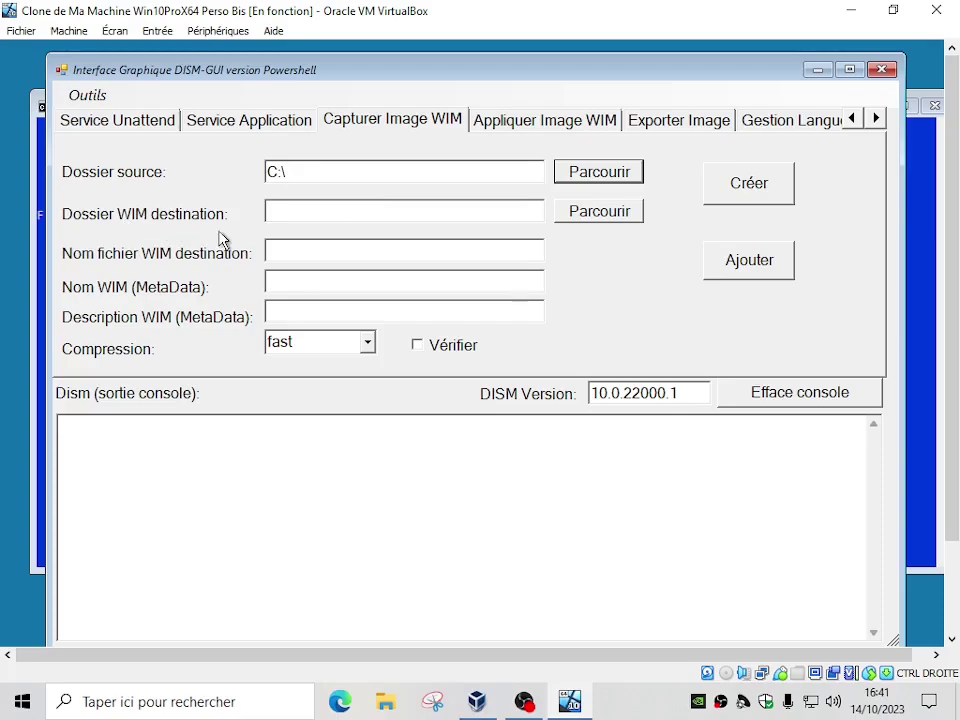
# Set the WIM destination folder to E:\
pyautogui.click(609, 214)
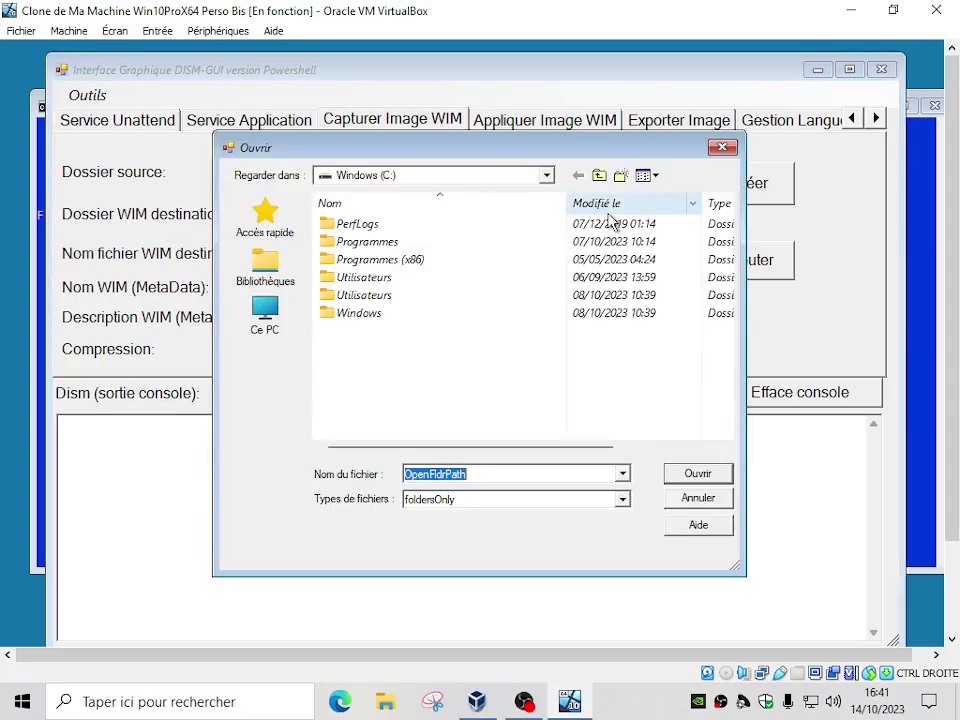
pyautogui.click(265, 316)
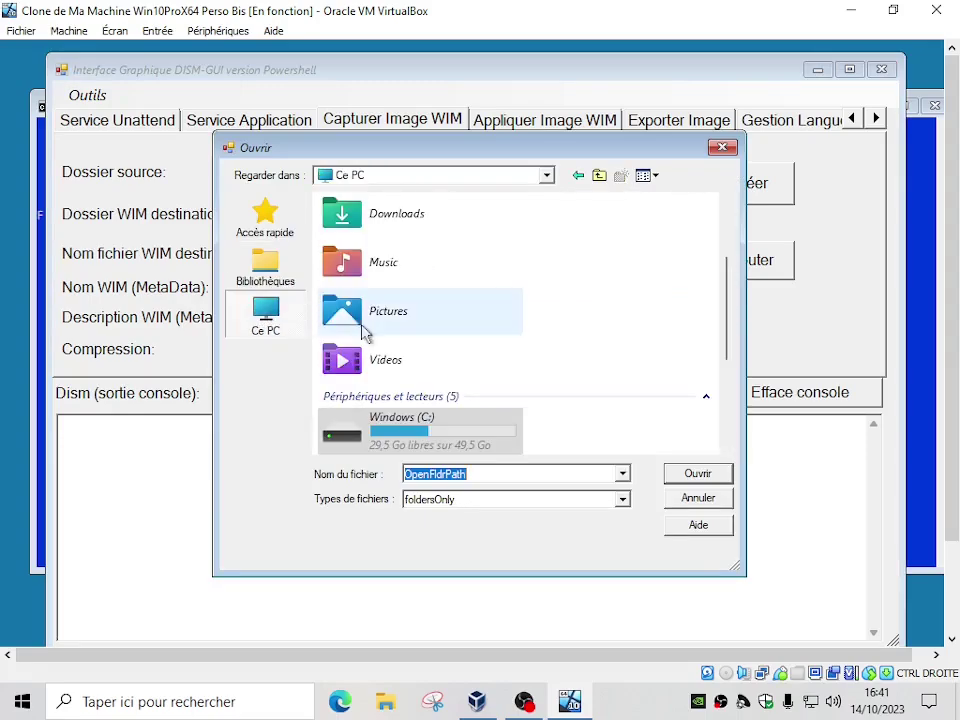
pyautogui.scroll(-3, 493, 388)
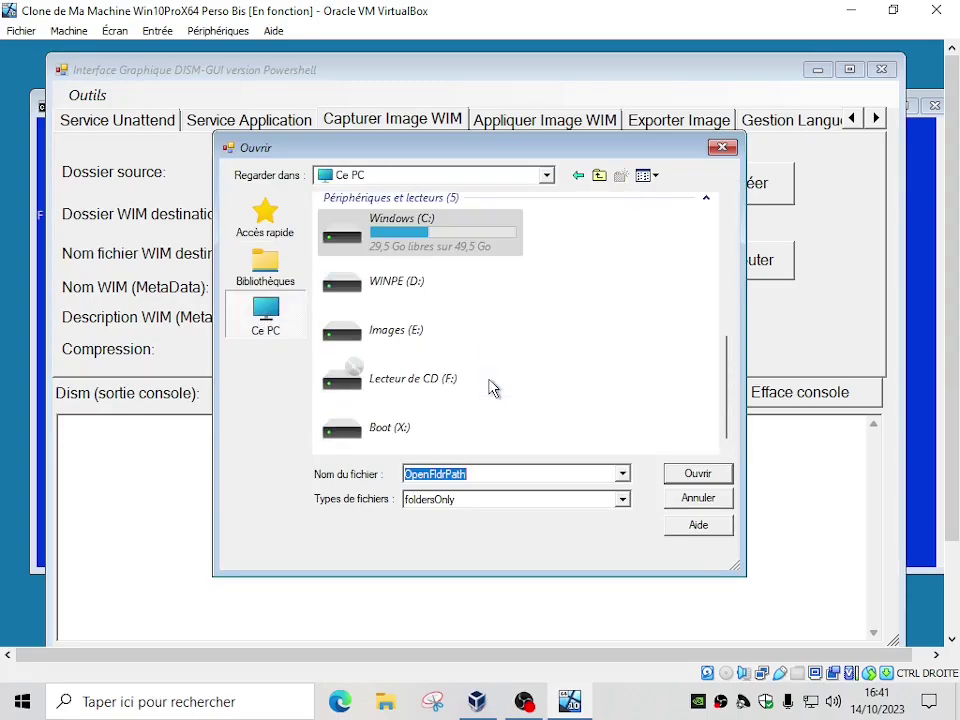
pyautogui.doubleClick(395, 338)
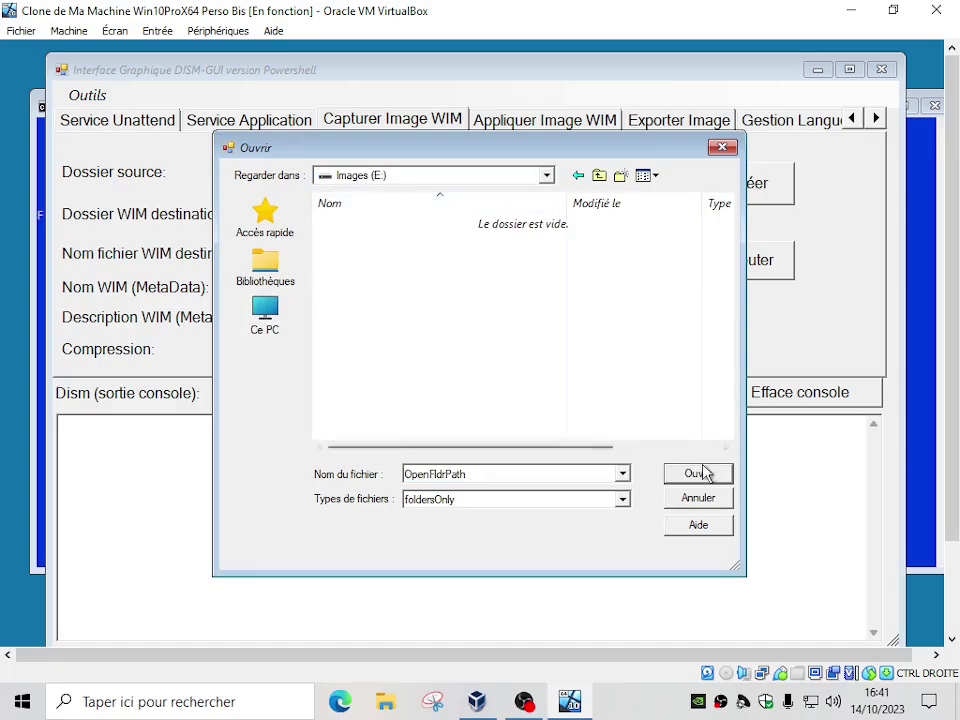
pyautogui.click(700, 473)
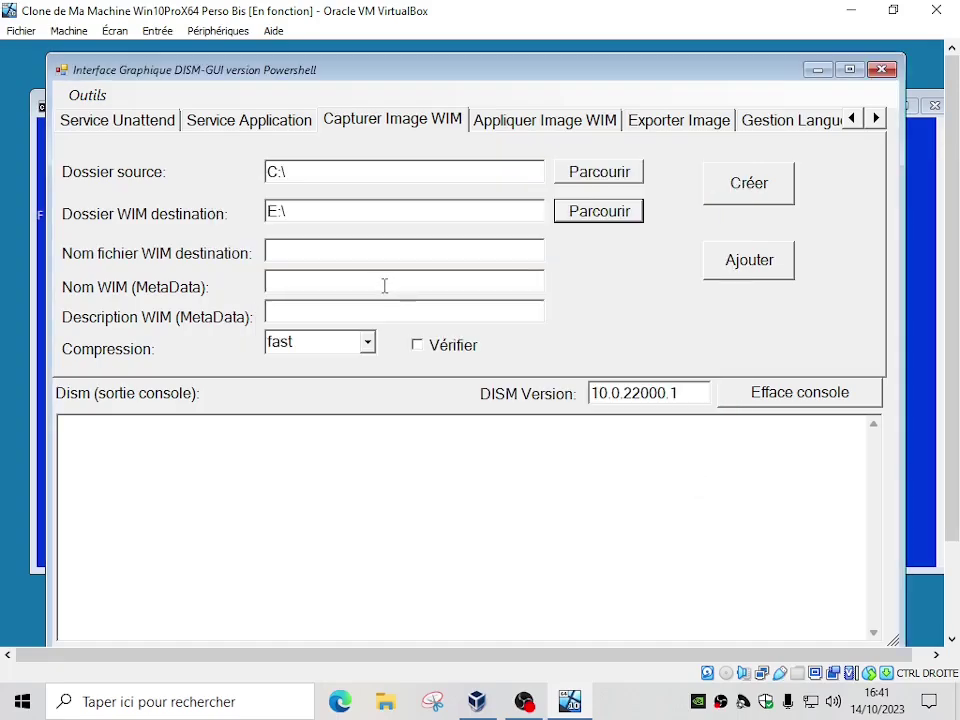
# Enter MonImagePartitionWindows as the WIM file name
pyautogui.click(311, 255)
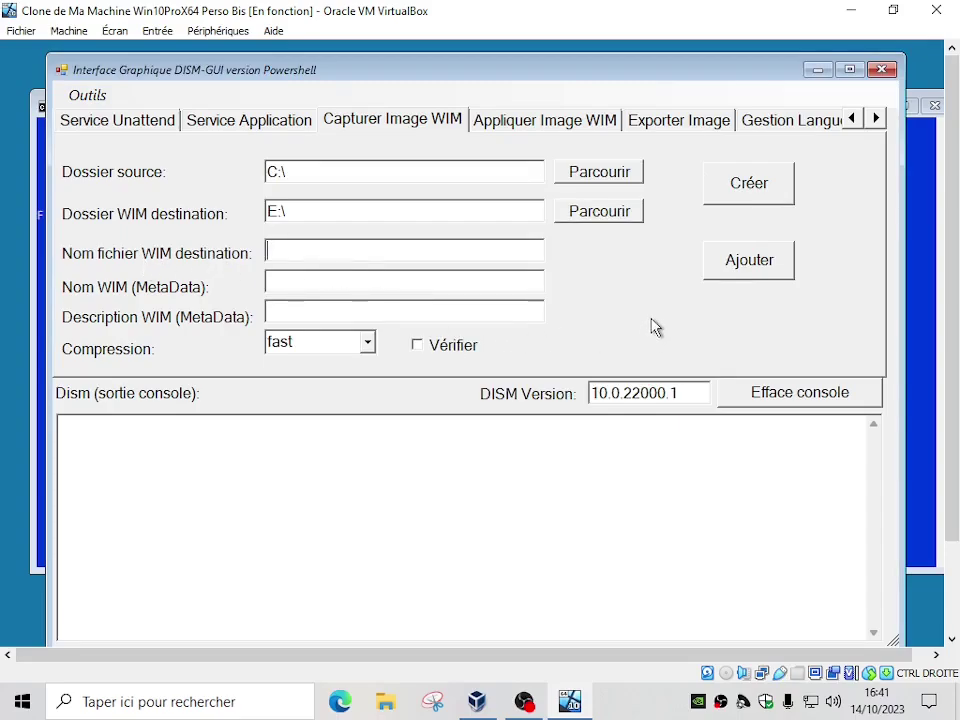
pyautogui.write('MonImageDi')
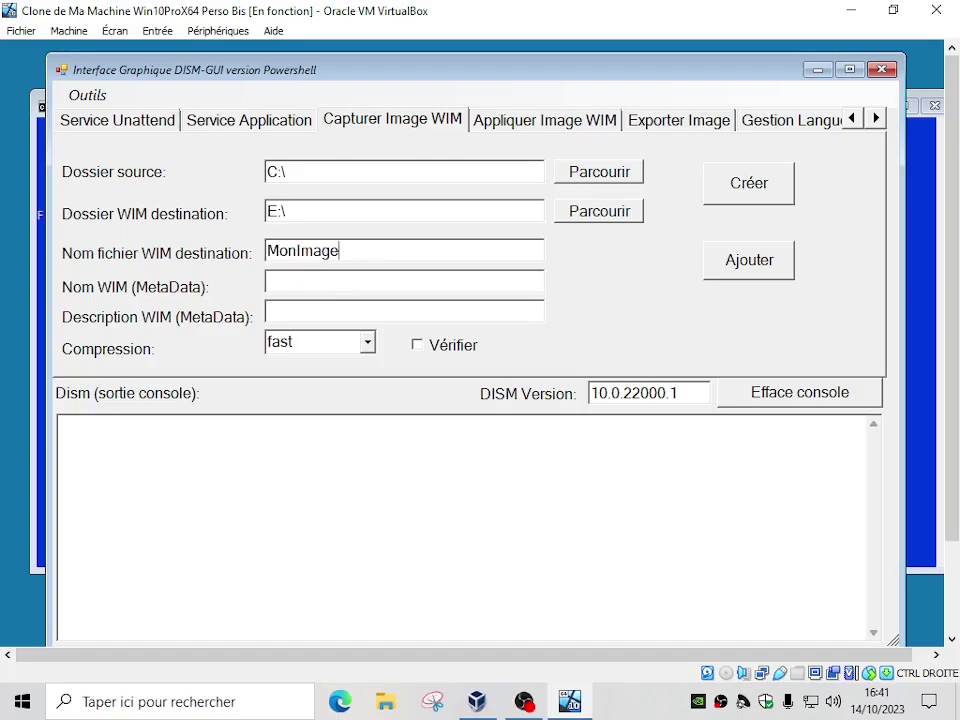
pyautogui.press('BackSpace')
pyautogui.press('BackSpace')
pyautogui.write('D')
pyautogui.press('BackSpace')
pyautogui.write('pa')
pyautogui.press('BackSpace')
pyautogui.press('BackSpace')
pyautogui.write('PartitionWindows')
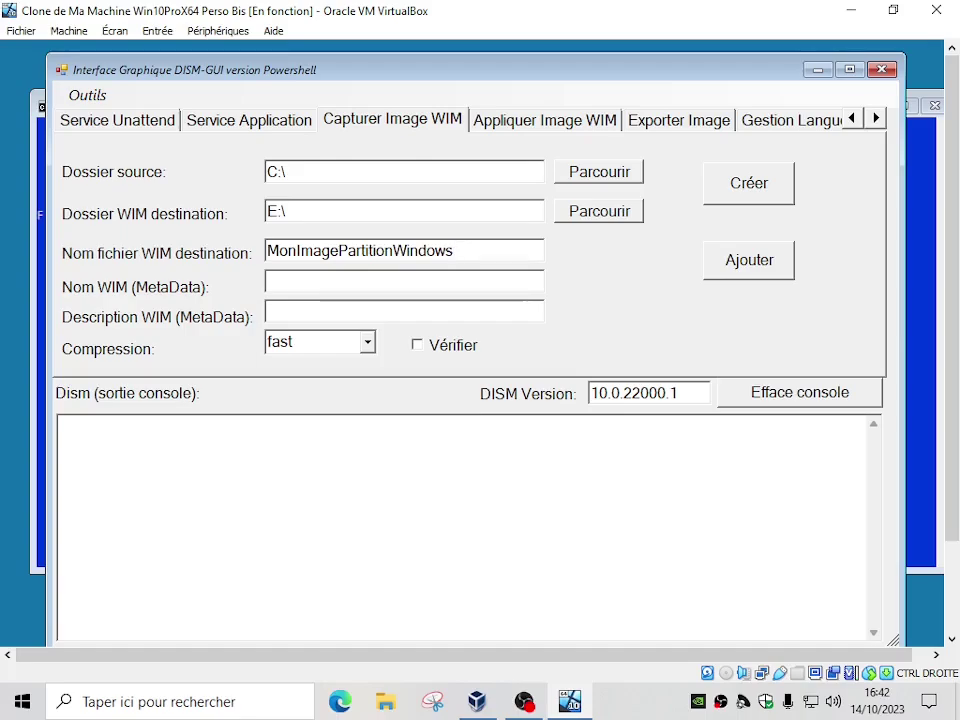
pyautogui.moveTo(467, 255); pyautogui.dragTo(253, 245)
pyautogui.hotkey('ctrl', 'c')
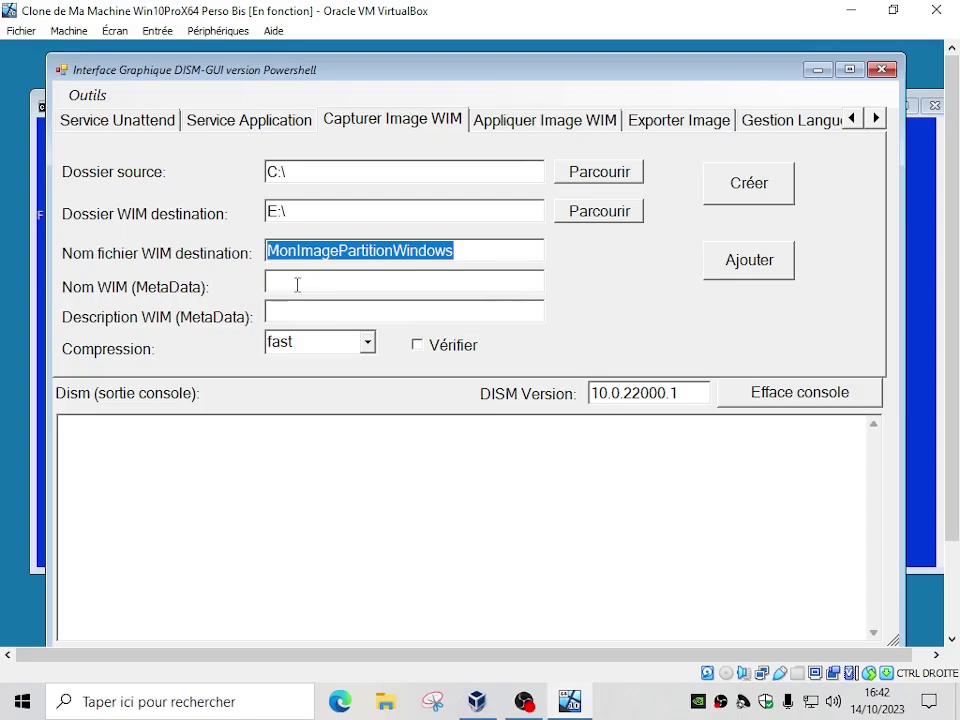
# Set Nom WIM to 'MonImagePartitionWindows du 14102023' and copy it into Description WIM
pyautogui.click(328, 283)
pyautogui.hotkey('ctrl', 'v')
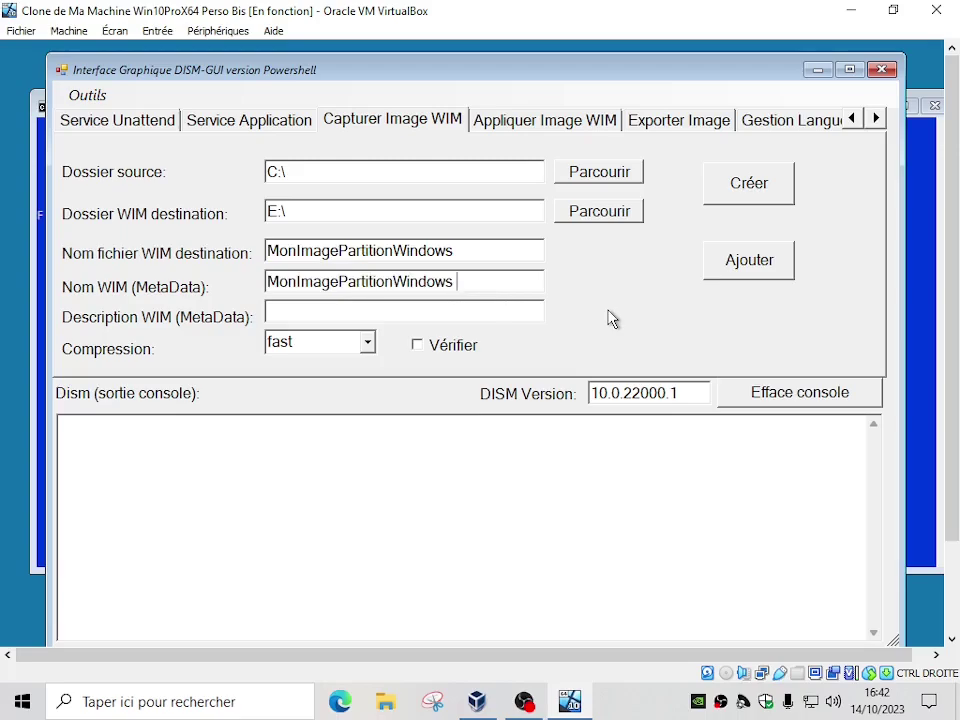
pyautogui.write('du ')
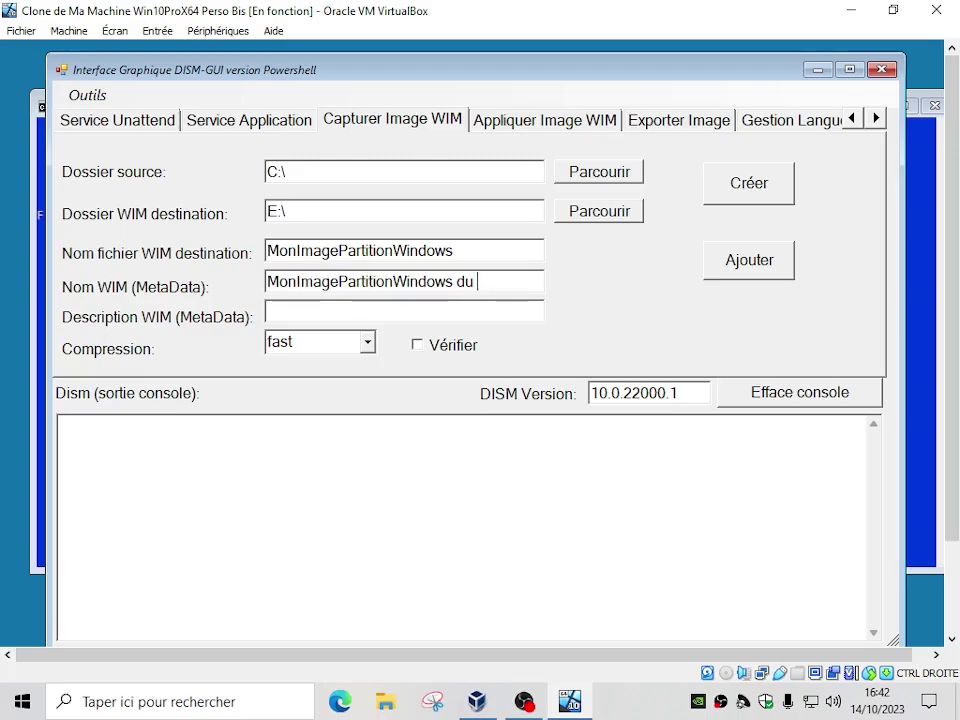
pyautogui.write('10')
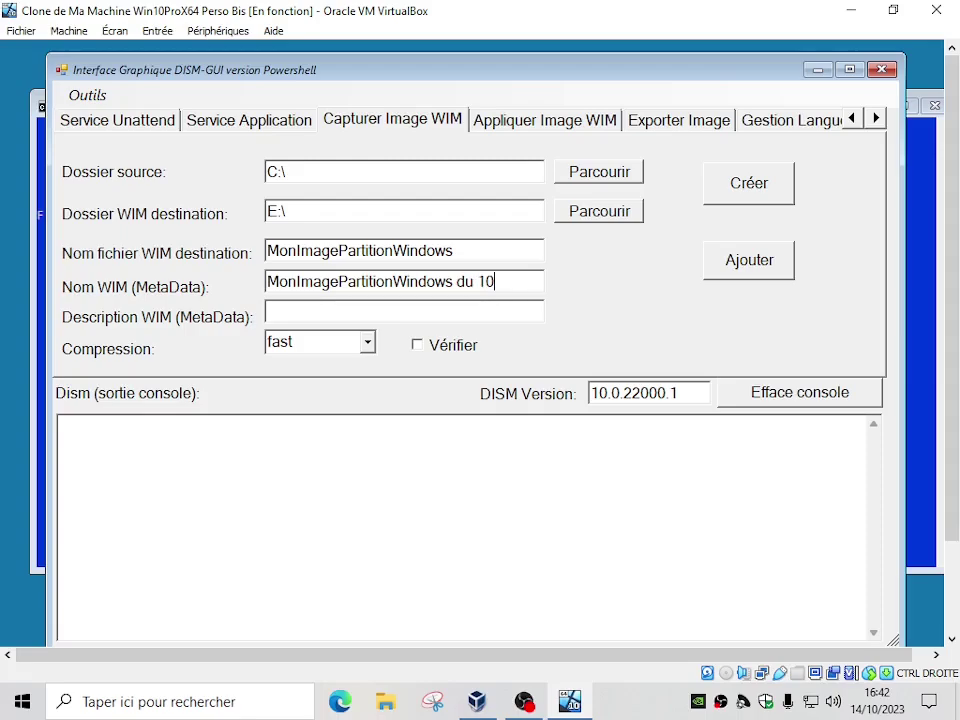
pyautogui.press('BackSpace')
pyautogui.write('4102023')
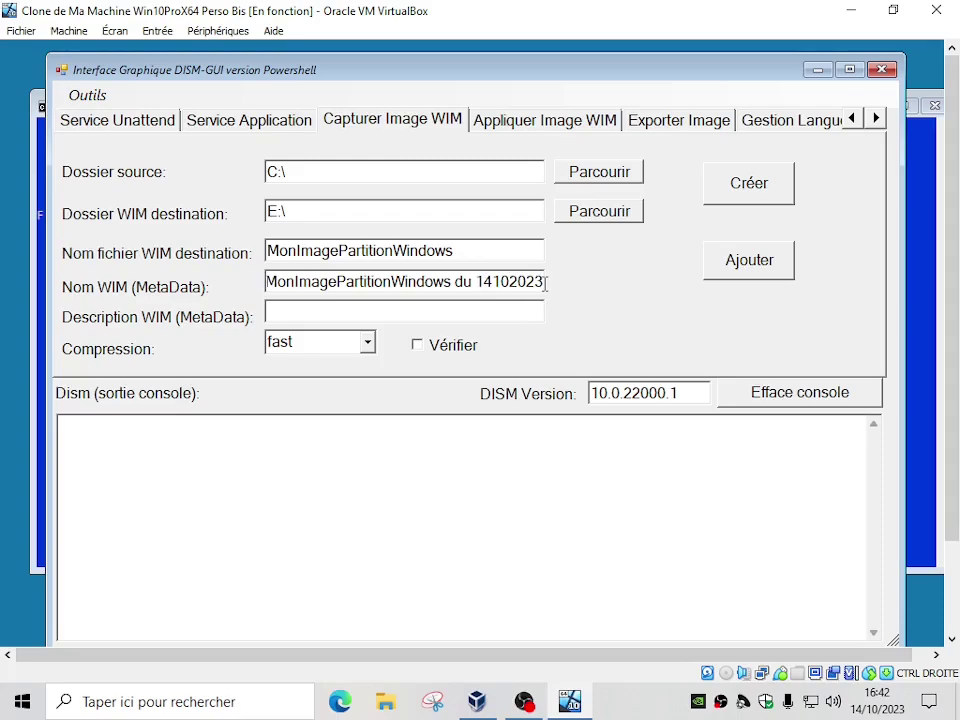
pyautogui.moveTo(546, 282); pyautogui.dragTo(252, 283)
pyautogui.hotkey('ctrl', 'c')
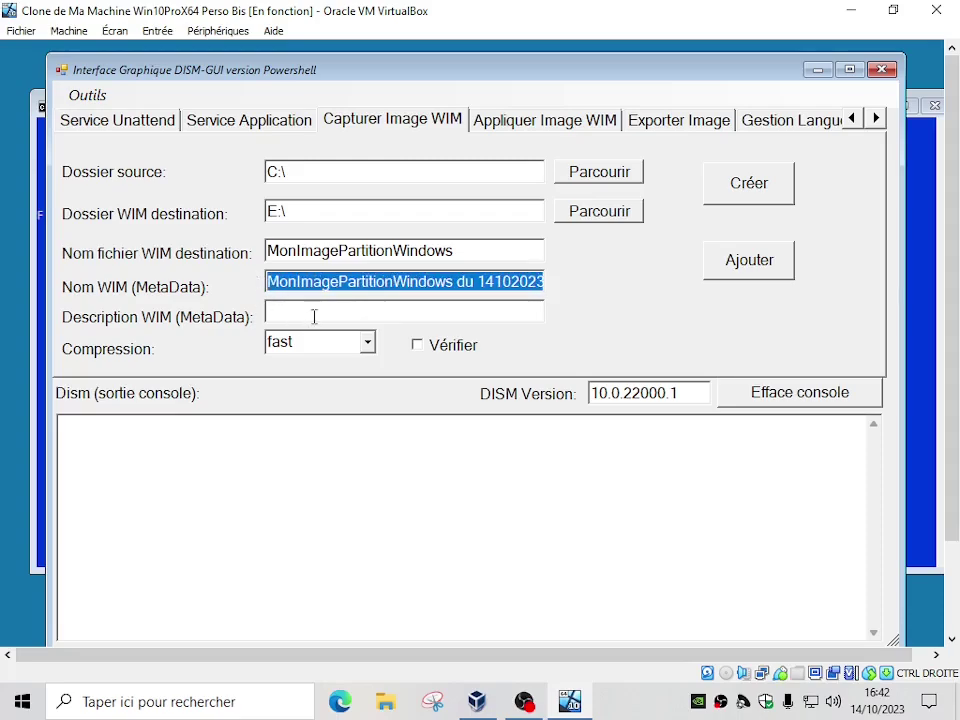
pyautogui.click(313, 314)
pyautogui.hotkey('ctrl', 'v')
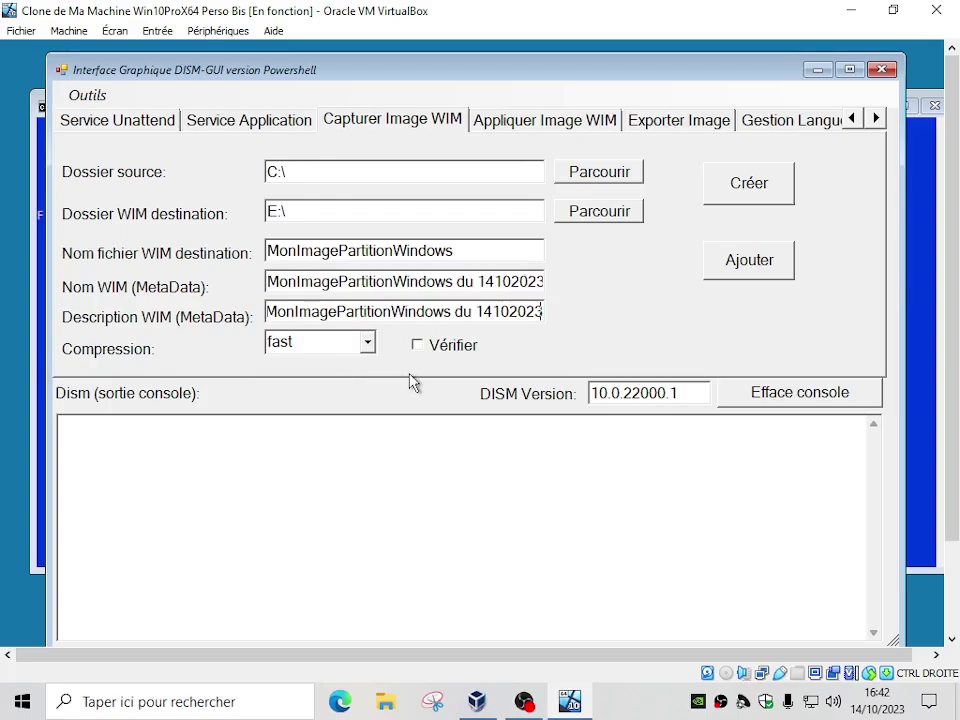
# Run the capture of C:\ to E:\MonImagePartitionWindows.wim and check the console for exit code 0
pyautogui.click(748, 192)
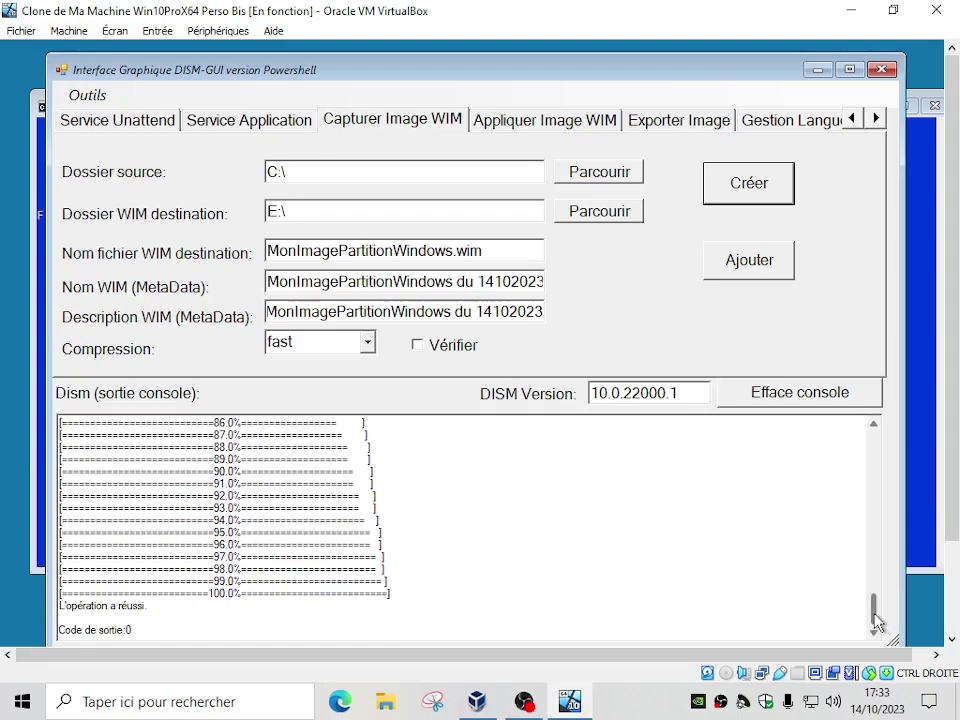
pyautogui.tripleClick(148, 632)
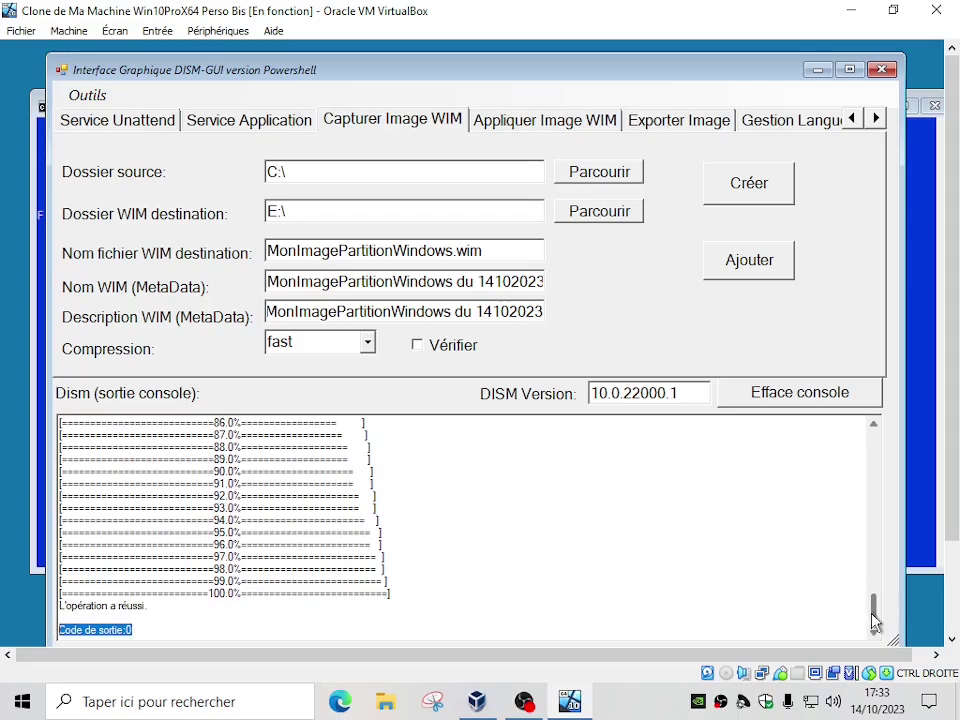
pyautogui.moveTo(874, 611); pyautogui.dragTo(880, 466)
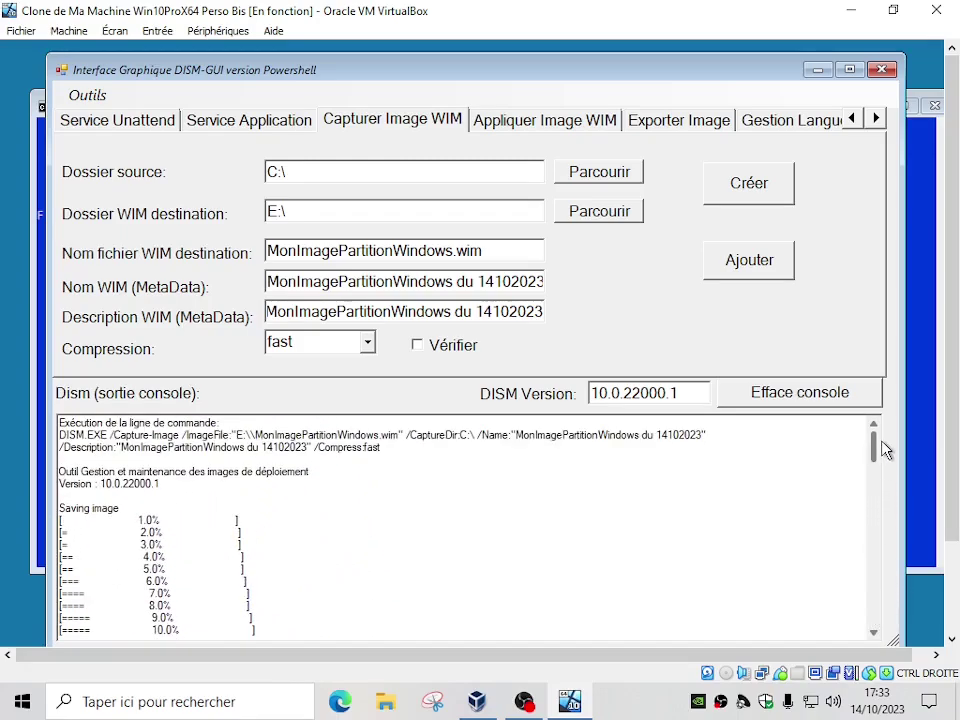
# Return to the Gestion Montage tab and open Q-Dir via Ouvrir dossier monté
pyautogui.click(852, 118)
pyautogui.click(852, 118)
pyautogui.click(852, 118)
pyautogui.click(852, 118)
pyautogui.click(852, 118)
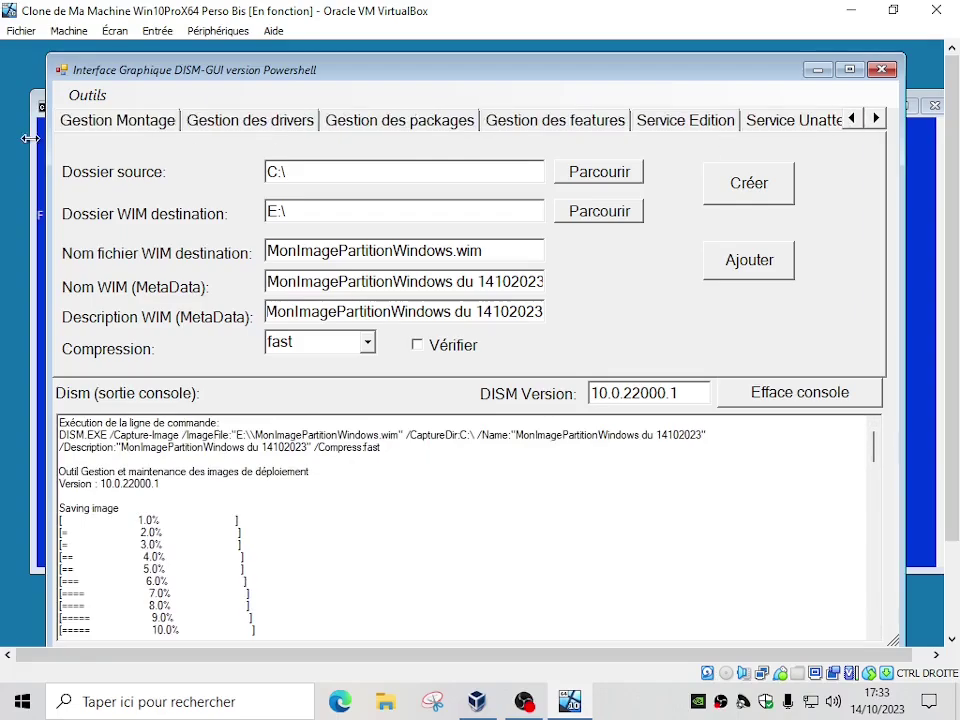
pyautogui.click(119, 127)
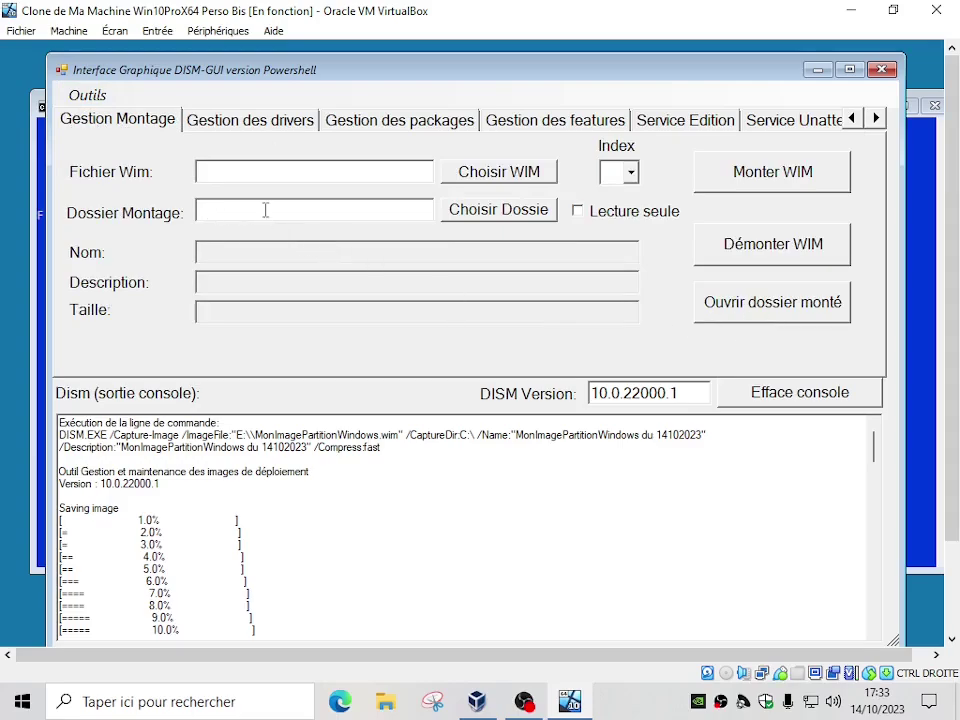
pyautogui.click(797, 307)
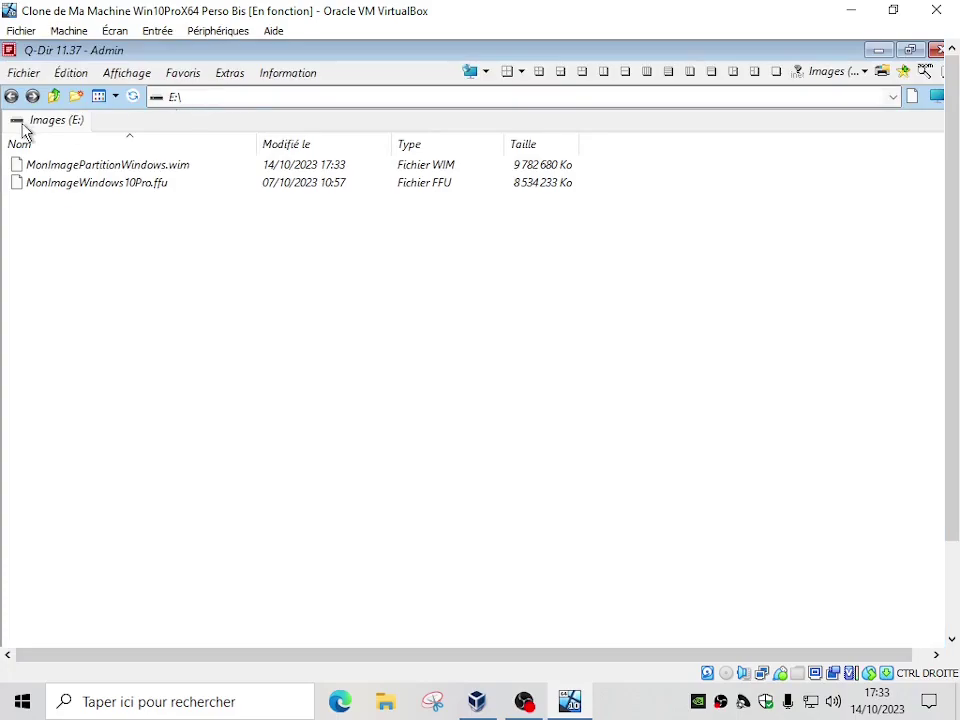
# On Images (E:), compare MonImagePartitionWindows.wim with the FFU image, then close Q-Dir
pyautogui.click(53, 97)
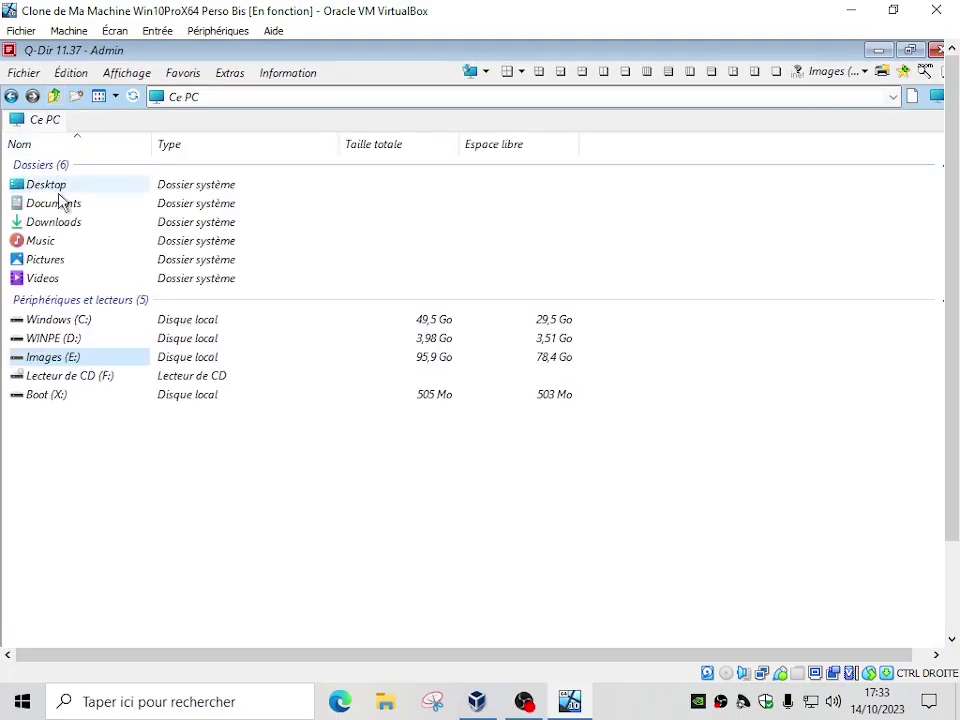
pyautogui.doubleClick(45, 360)
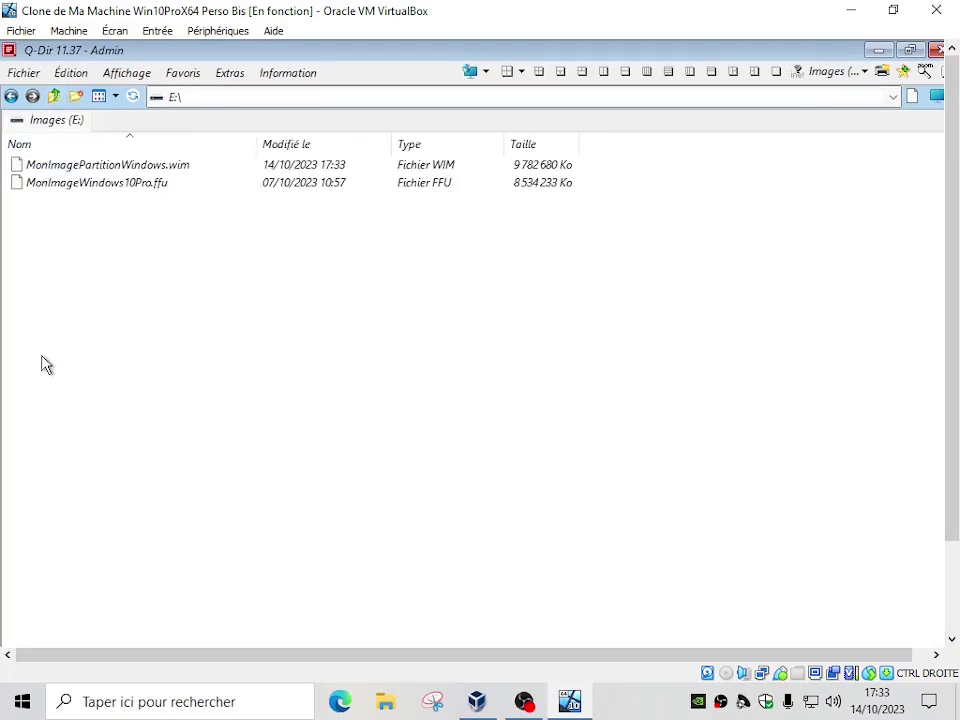
pyautogui.click(195, 188)
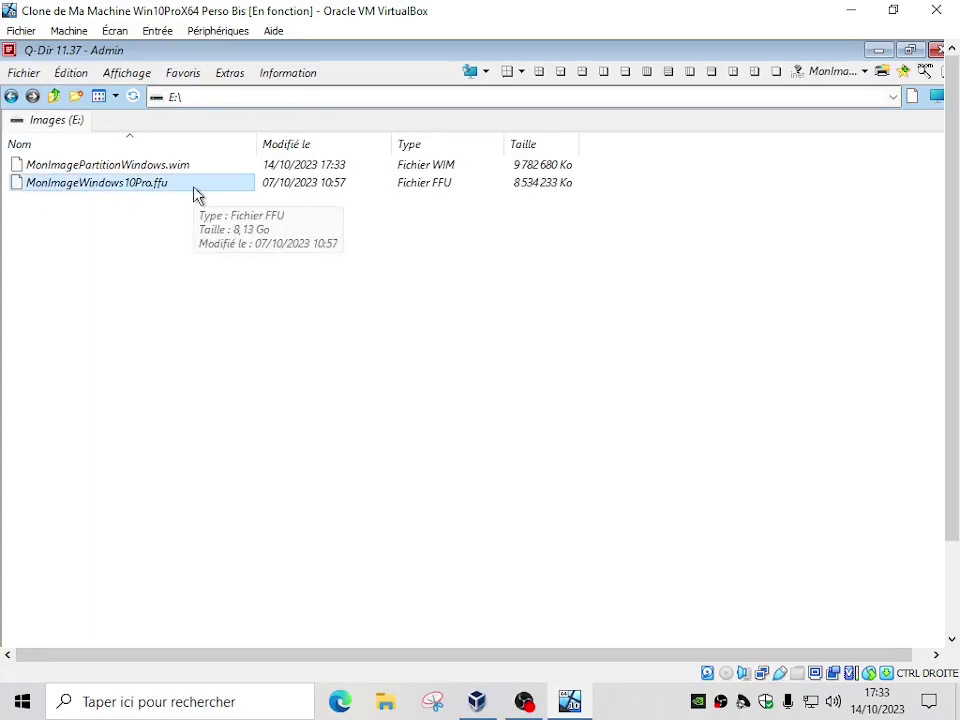
pyautogui.click(182, 168)
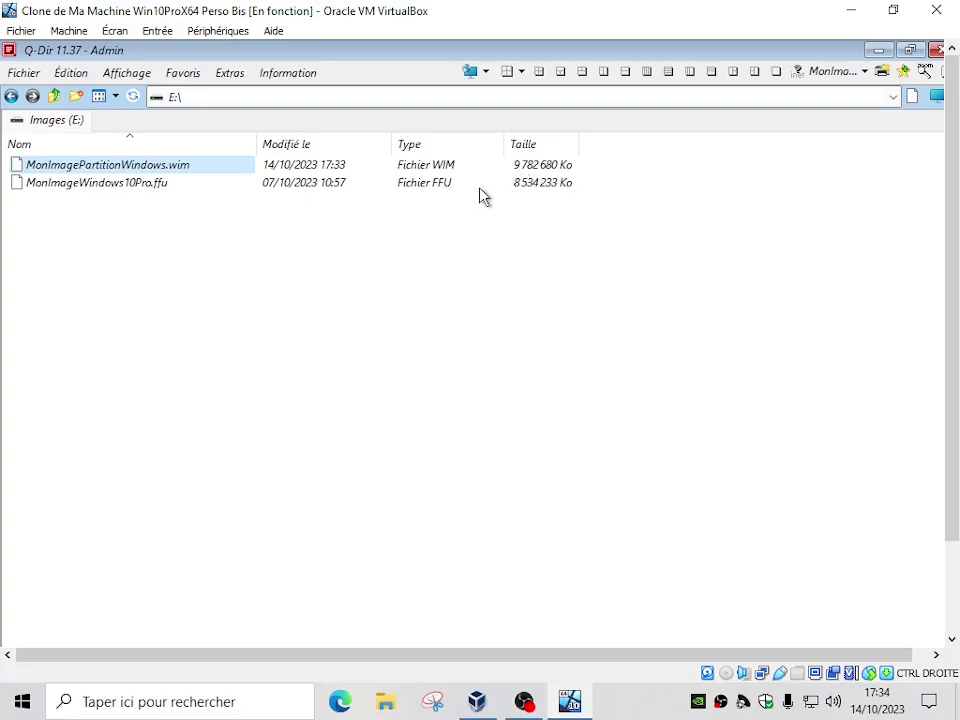
pyautogui.click(186, 189)
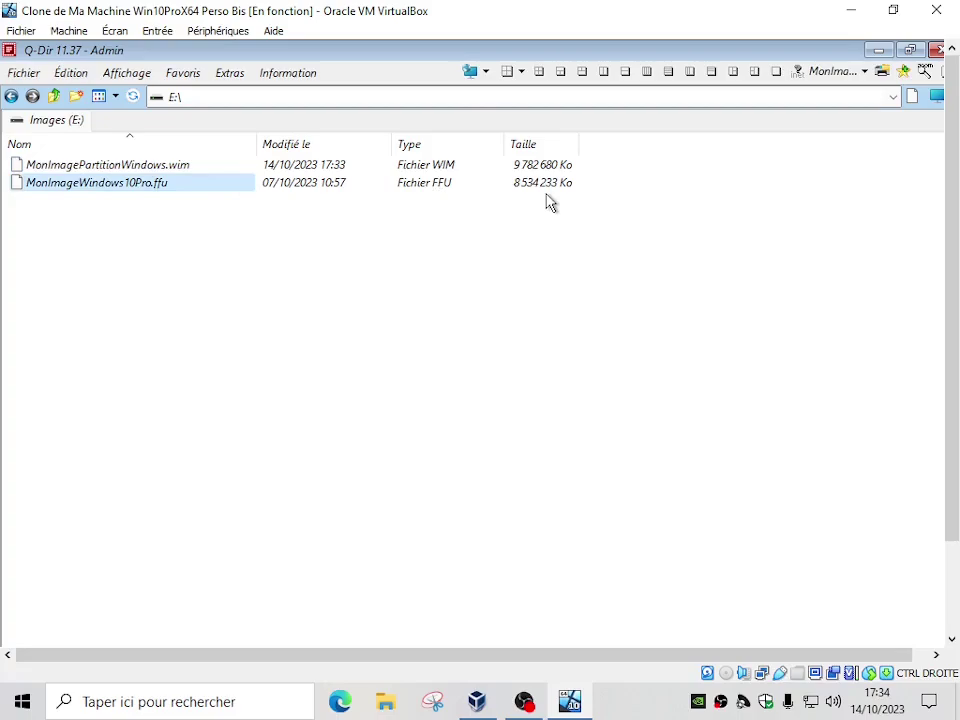
pyautogui.click(188, 167)
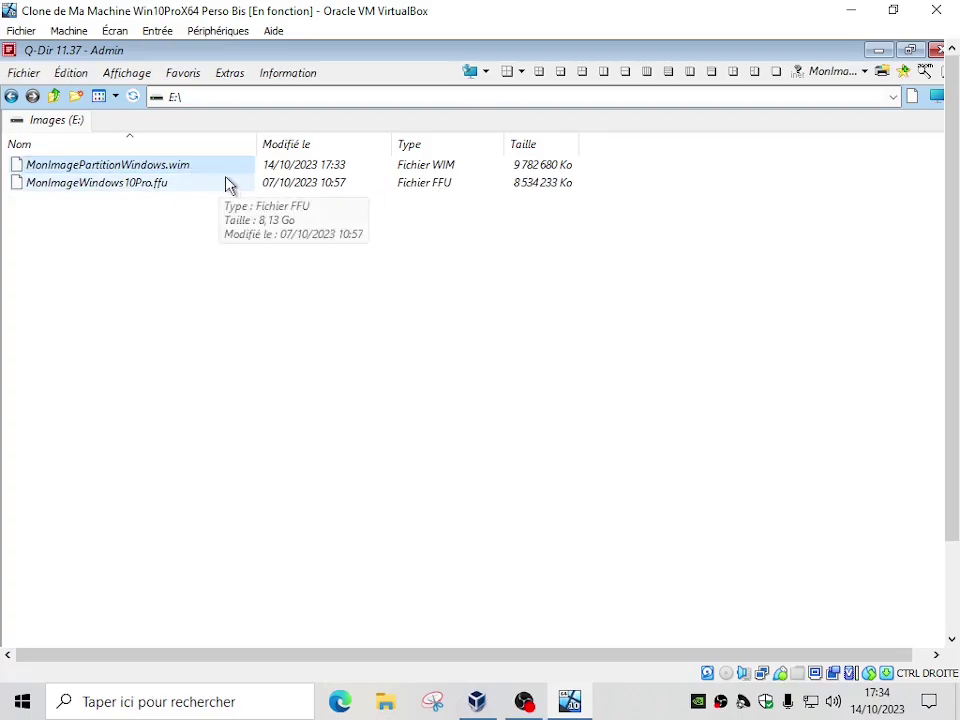
pyautogui.click(937, 52)
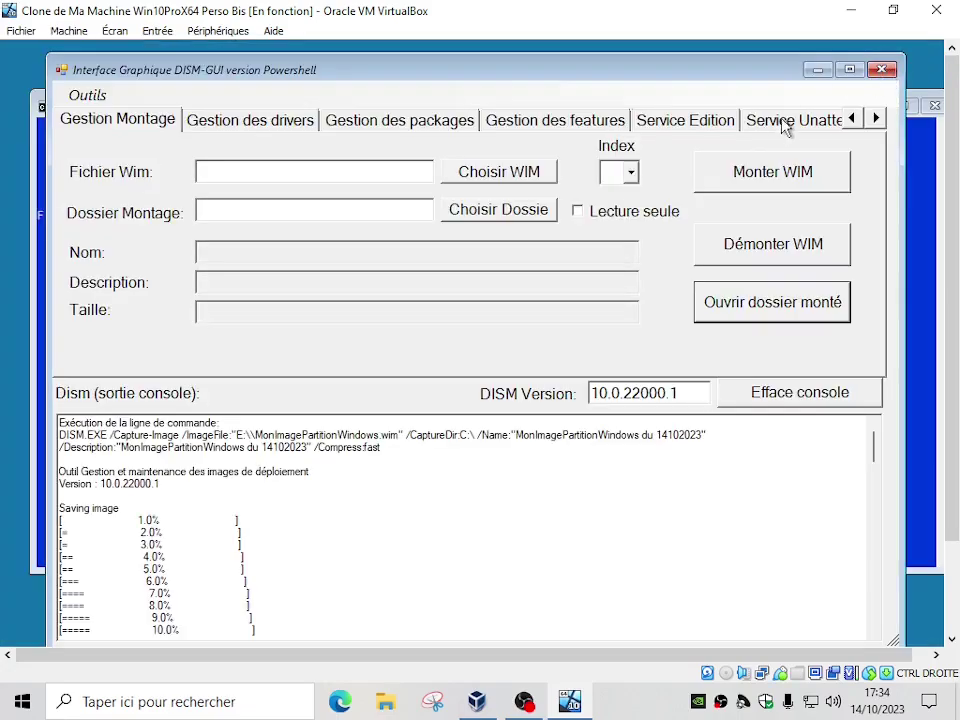
# Close DISM-GUI and run format c: in the command prompt with an empty volume name
pyautogui.click(882, 70)
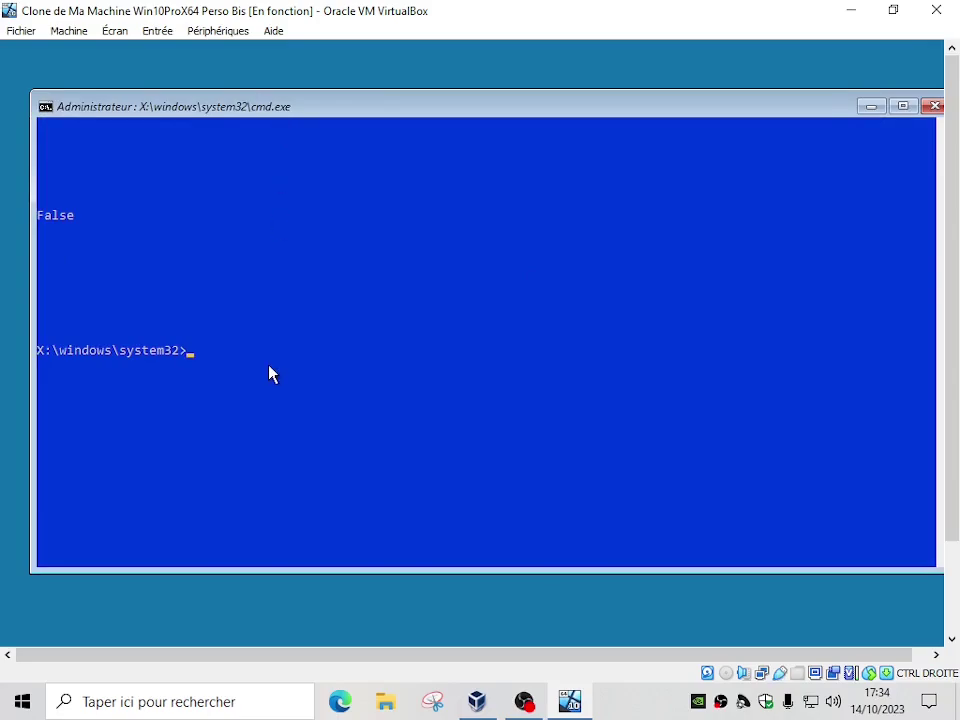
pyautogui.write('format c:')
pyautogui.press('Return')
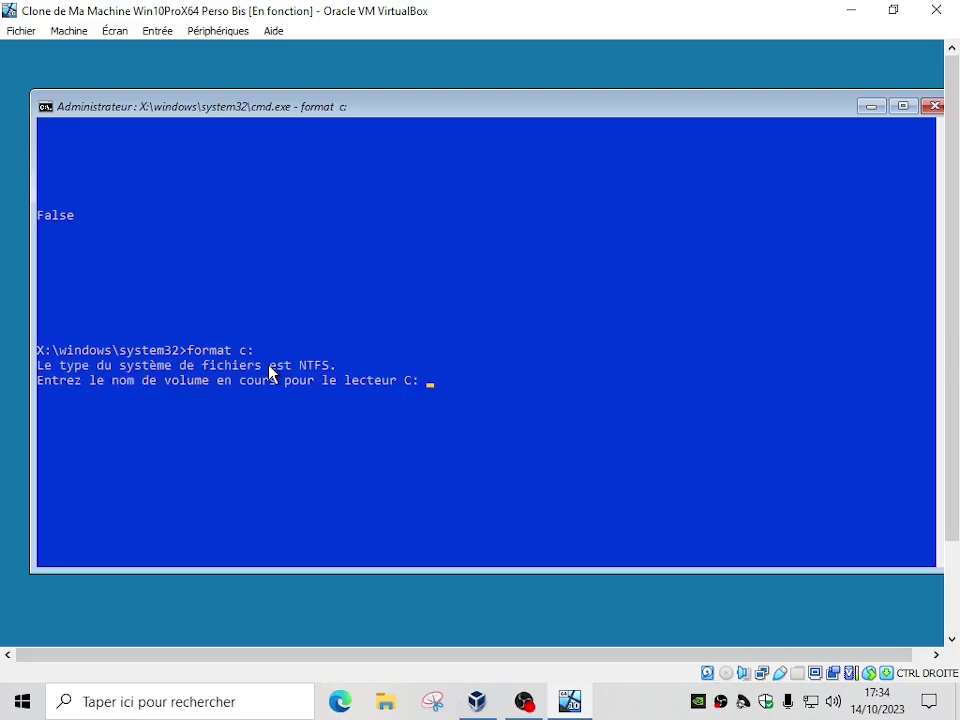
pyautogui.press('Return')
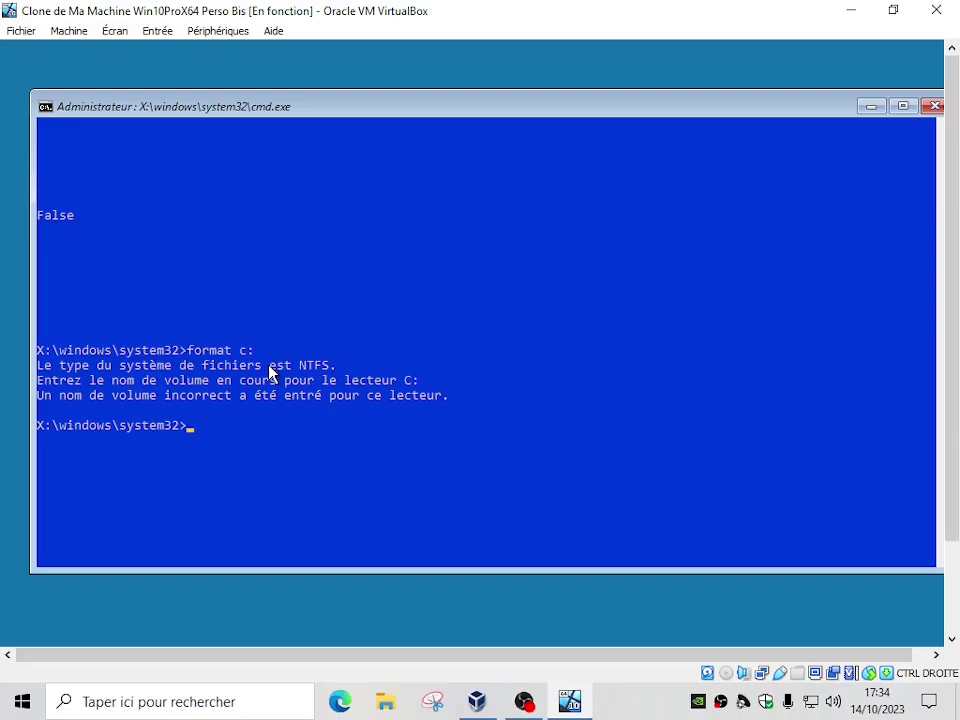
# Rerun format c: with volume name 'windows', confirm O, then abort with Ctrl+C
pyautogui.press('Up')
pyautogui.press('Return')
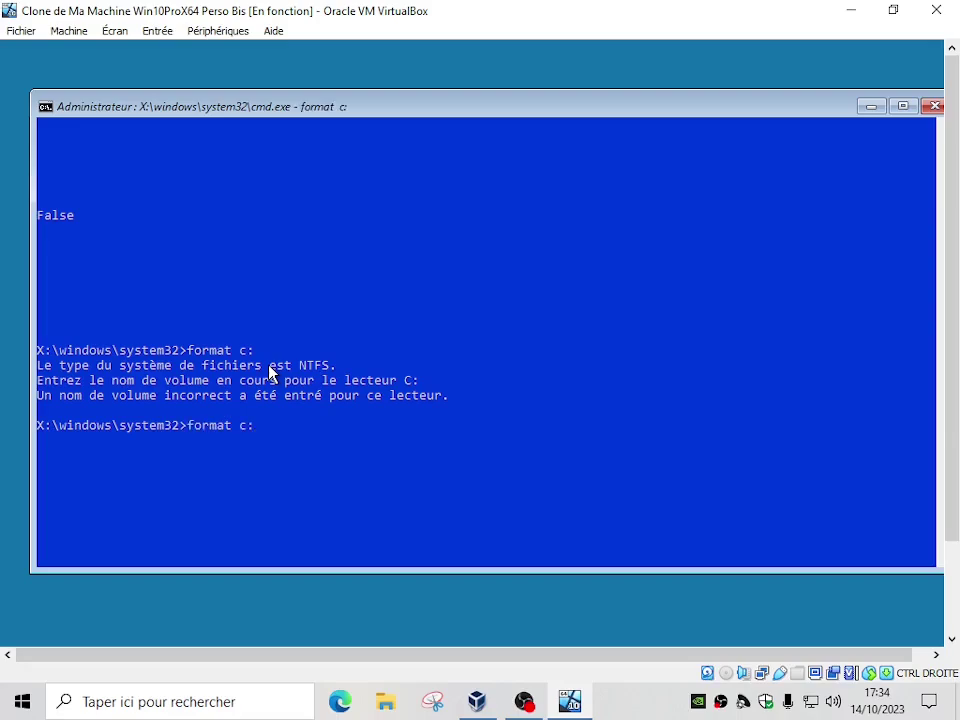
pyautogui.write('windows')
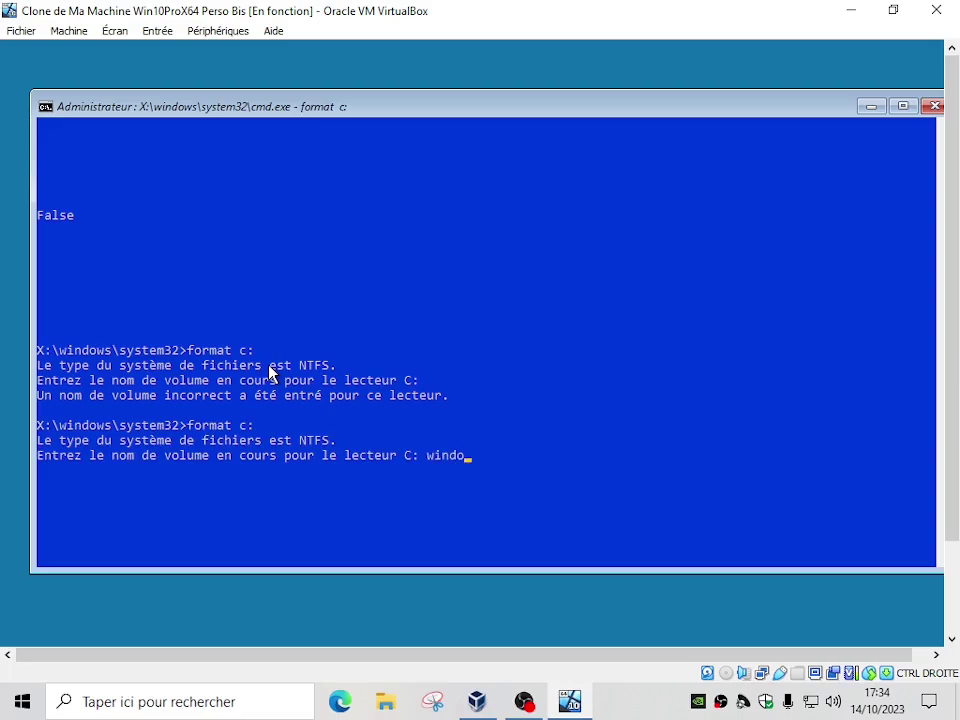
pyautogui.press('Return')
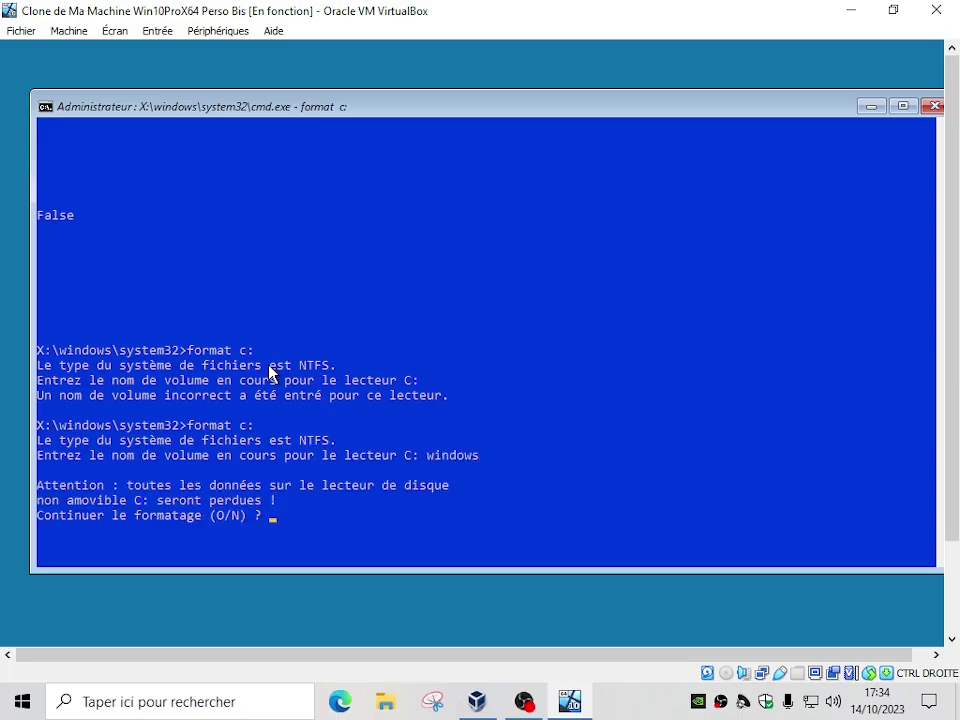
pyautogui.write('O')
pyautogui.press('Return')
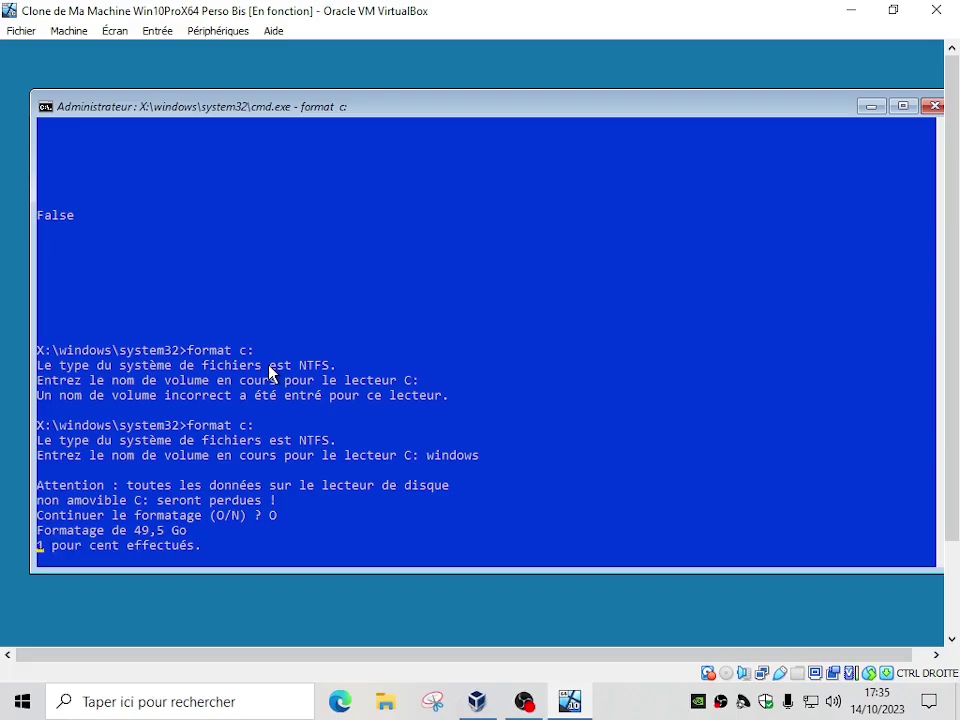
pyautogui.hotkey('ctrl', 'c')
pyautogui.press('Up')
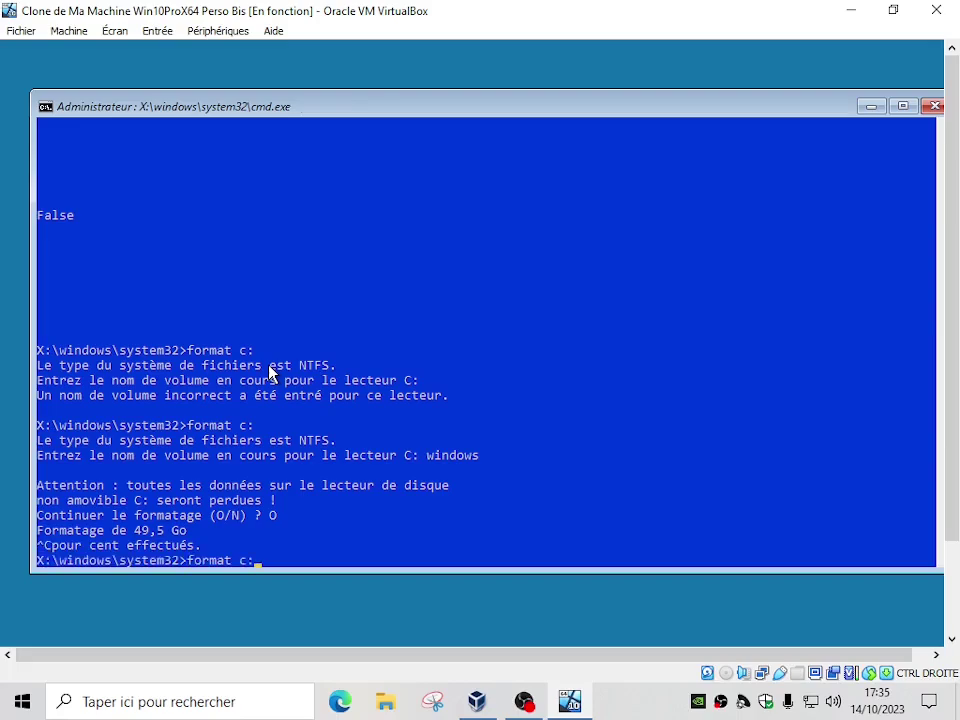
# Quick-format C: with format c: /q and no volume name, then run dir c:\ to confirm it's empty
pyautogui.write('/quick')
pyautogui.press('BackSpace')
pyautogui.press('BackSpace')
pyautogui.press('BackSpace')
pyautogui.press('BackSpace')
pyautogui.press('Return')
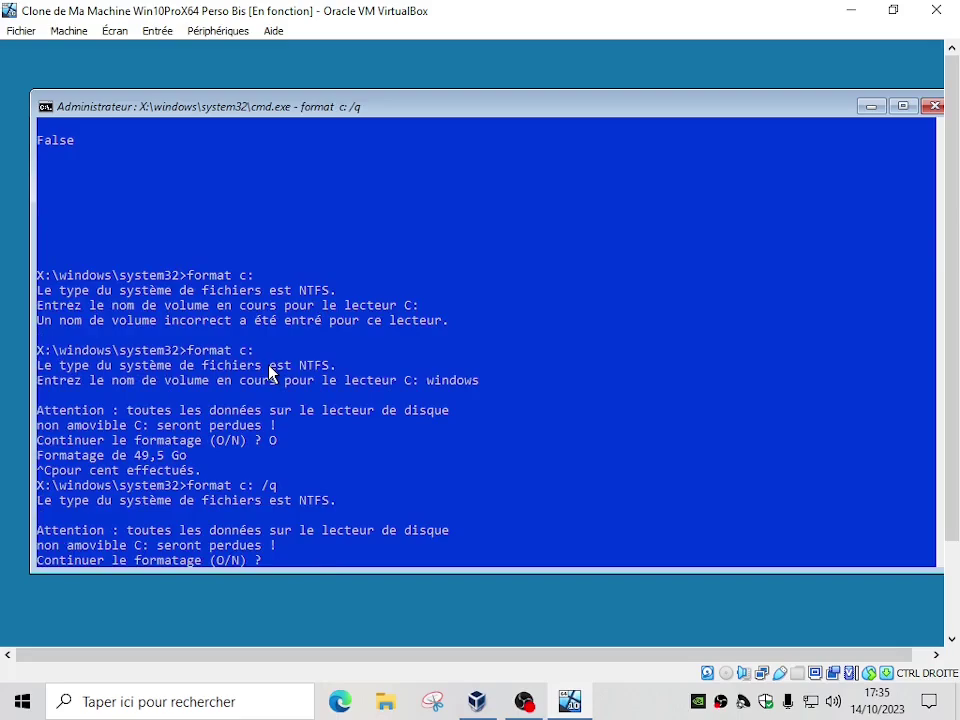
pyautogui.write('O')
pyautogui.press('Return')
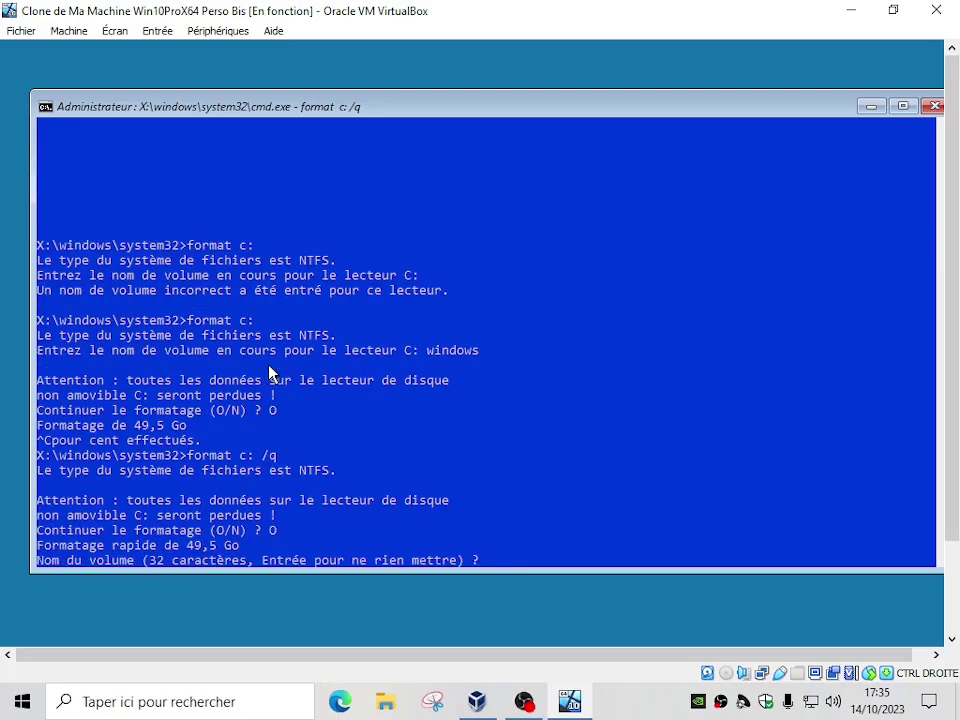
pyautogui.press('Return')
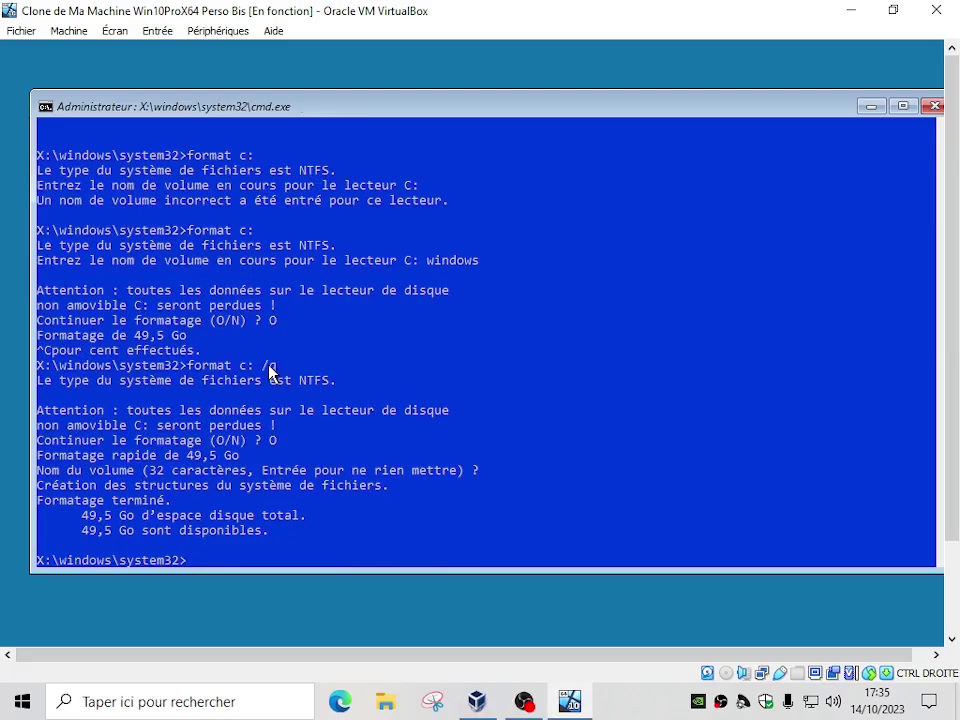
pyautogui.write('dir c:\\')
pyautogui.press('Return')
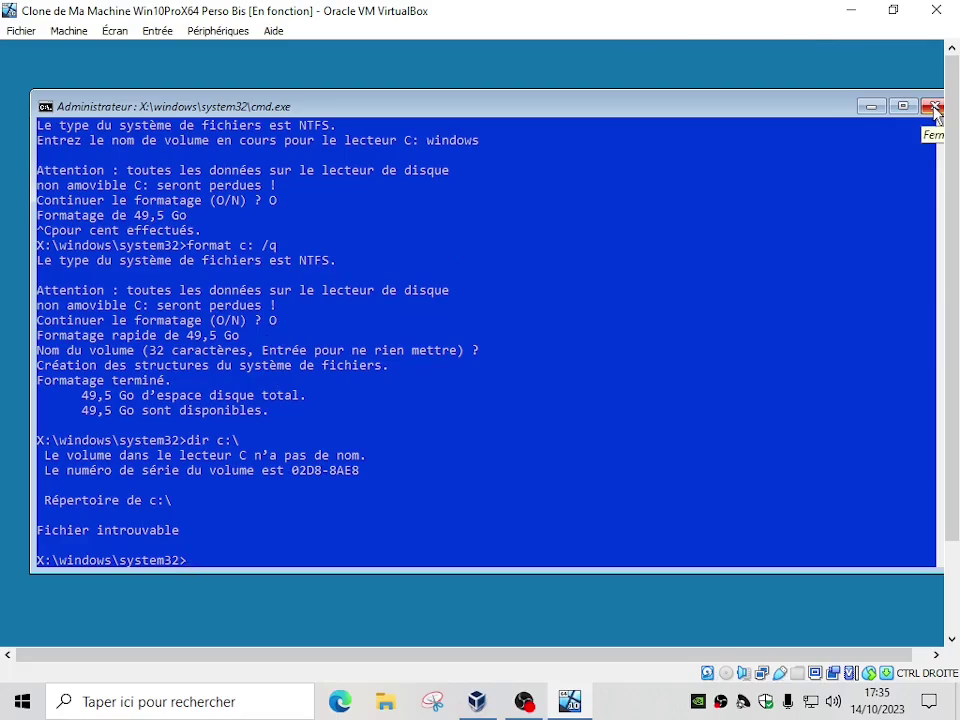
# Close the cmd.exe window so the VM falls to the winload.efi recovery error 0xc000000f
pyautogui.click(934, 107)
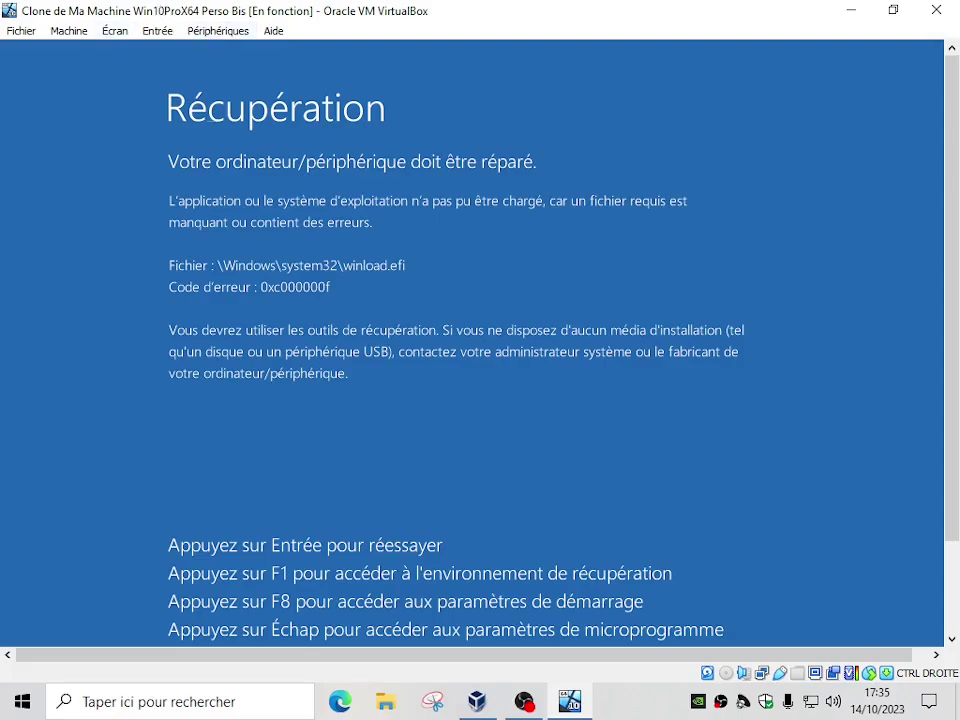
# Reset the Perso Bis clone with Machine > Redémarrage, confirming with Redémarrer
pyautogui.click(68, 30)
pyautogui.moveTo(110, 32)
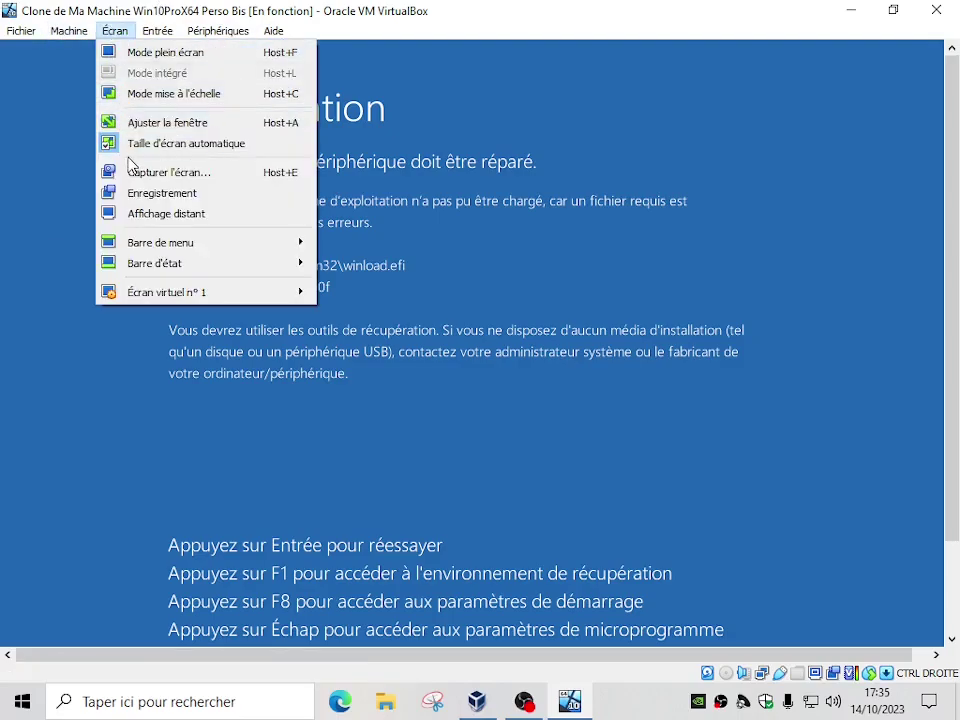
pyautogui.moveTo(66, 38)
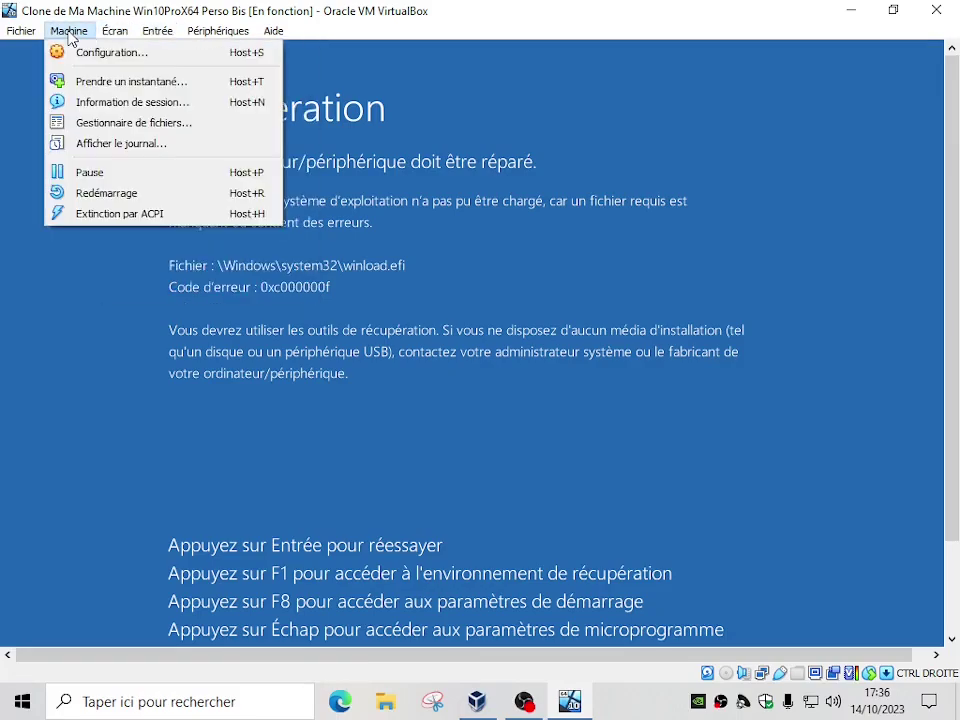
pyautogui.click(85, 196)
pyautogui.click(460, 421)
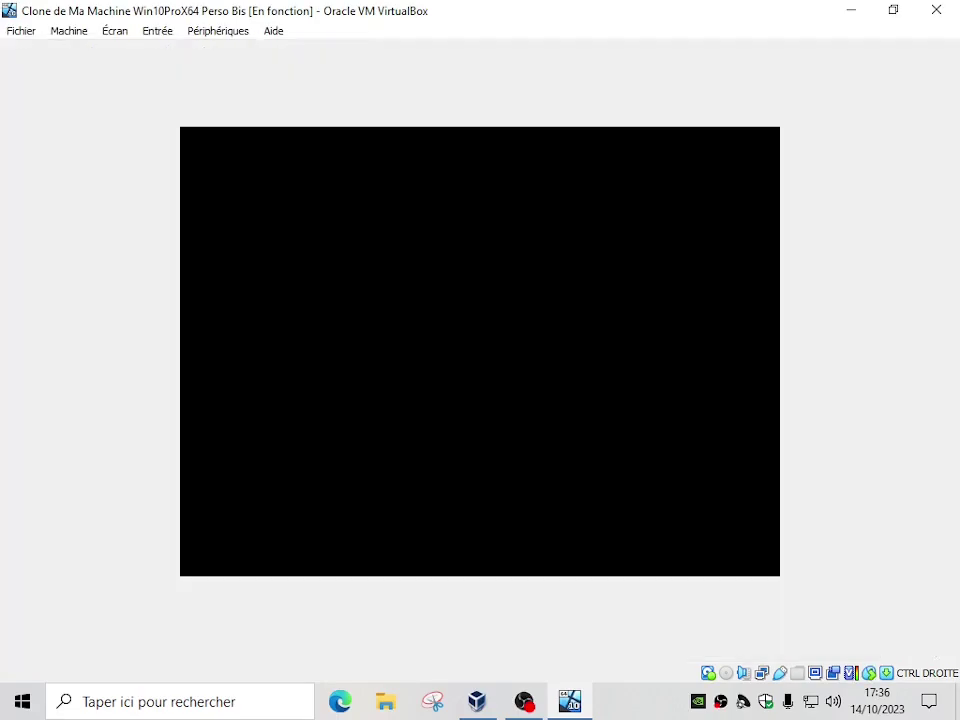
# Enter firmware setup and boot from UEFI VBOX HARDDISK VB192292bb back into WinPE
pyautogui.press('F2')
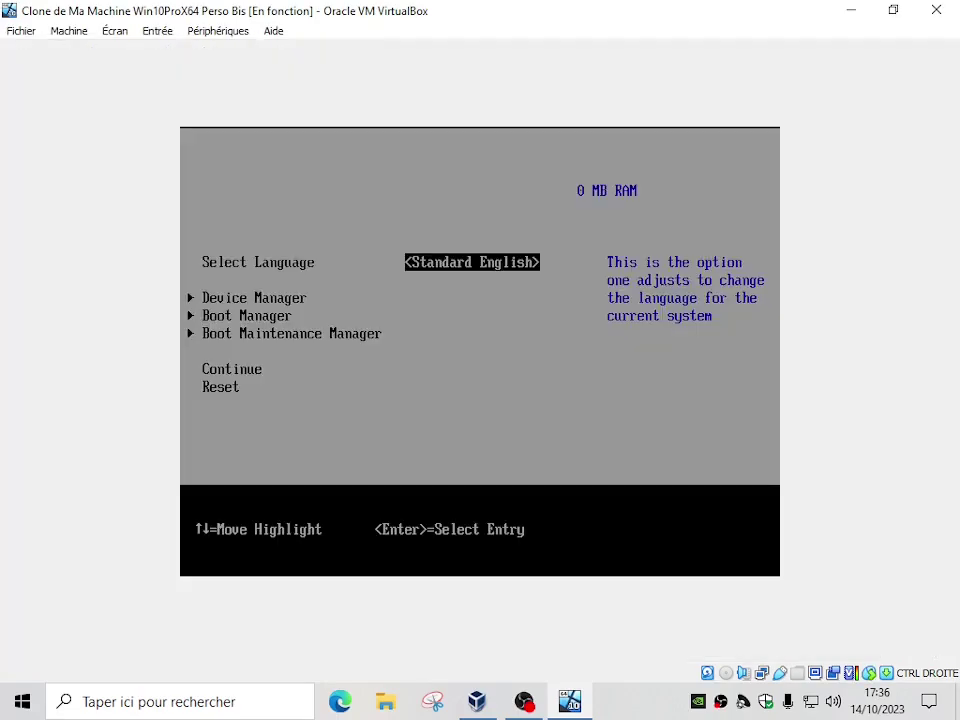
pyautogui.press('Down')
pyautogui.press('Down')
pyautogui.press('Return')
pyautogui.press('Down')
pyautogui.press('Down')
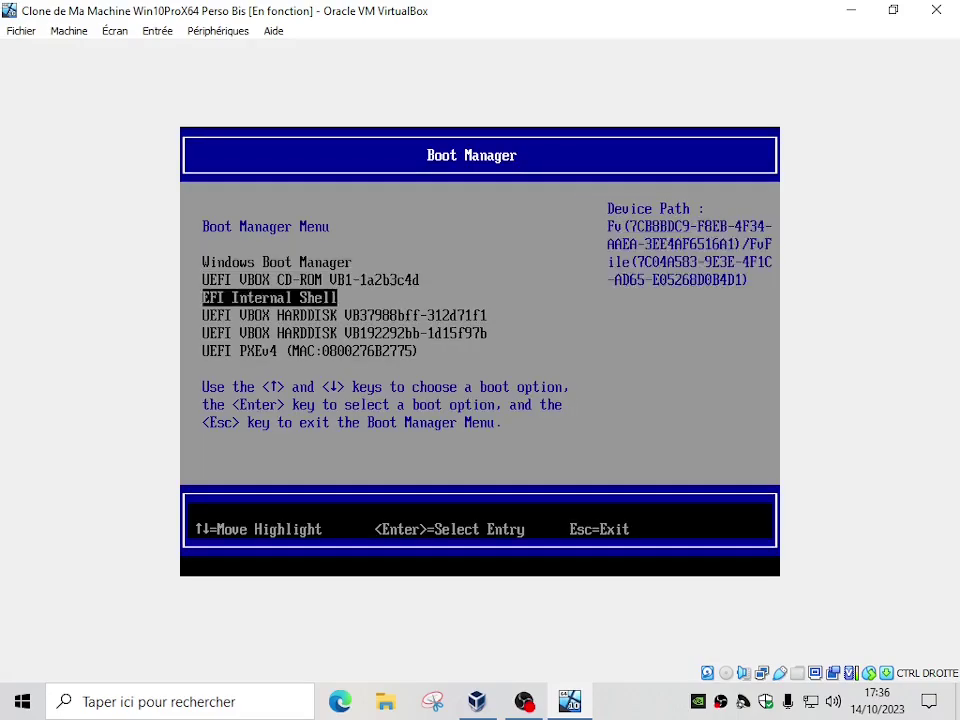
pyautogui.press('Down')
pyautogui.press('Down')
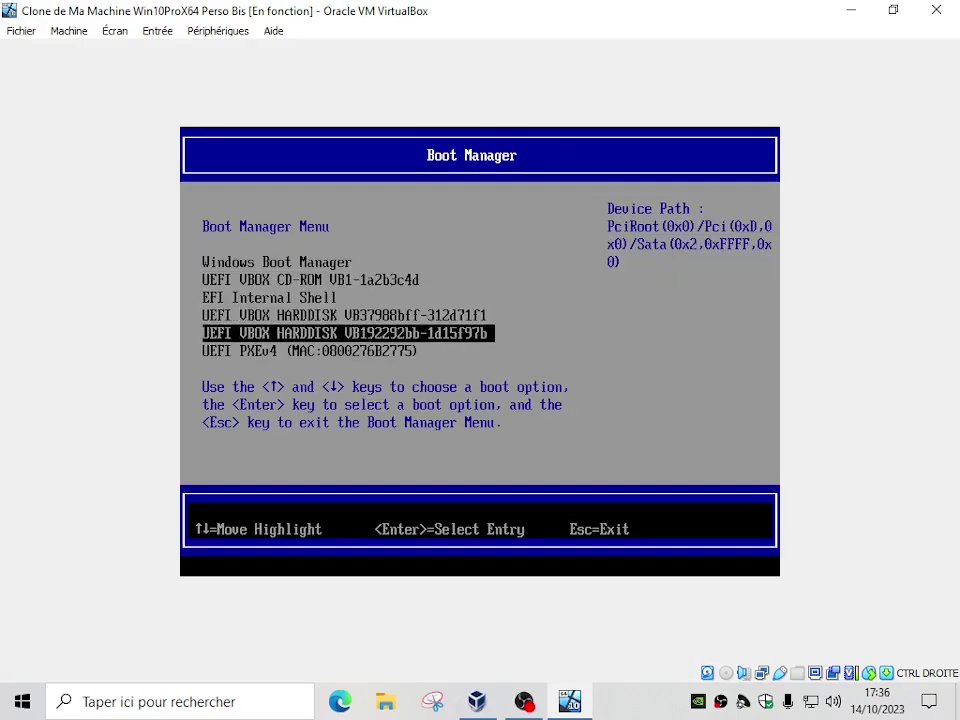
pyautogui.press('Return')
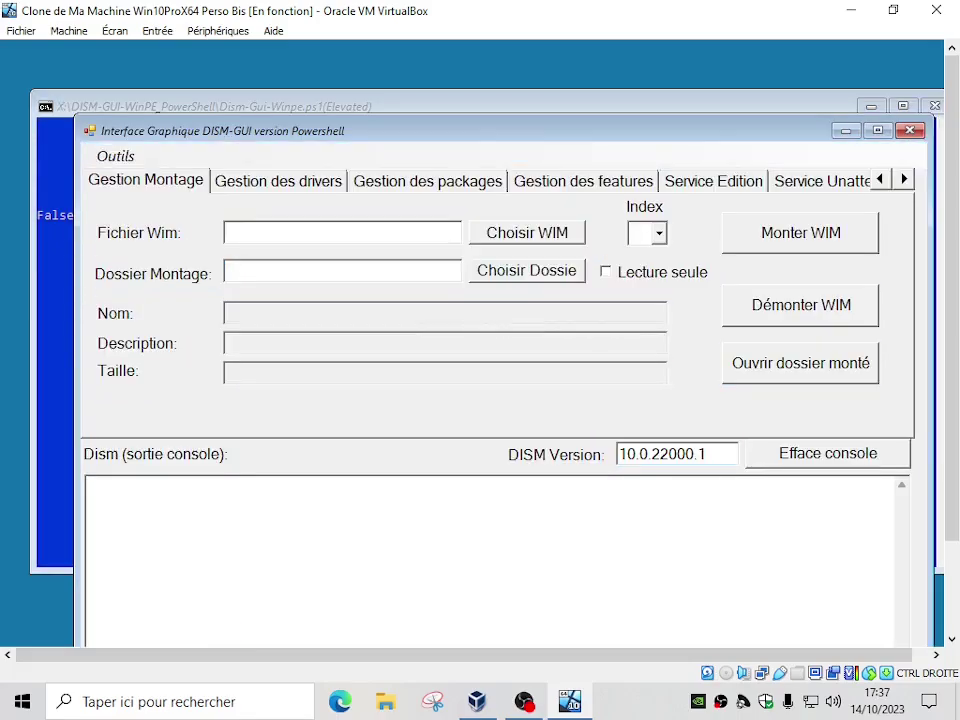
# Move the DISM-GUI window higher and switch to its Appliquer Image WIM tab
pyautogui.moveTo(540, 133); pyautogui.dragTo(531, 73)
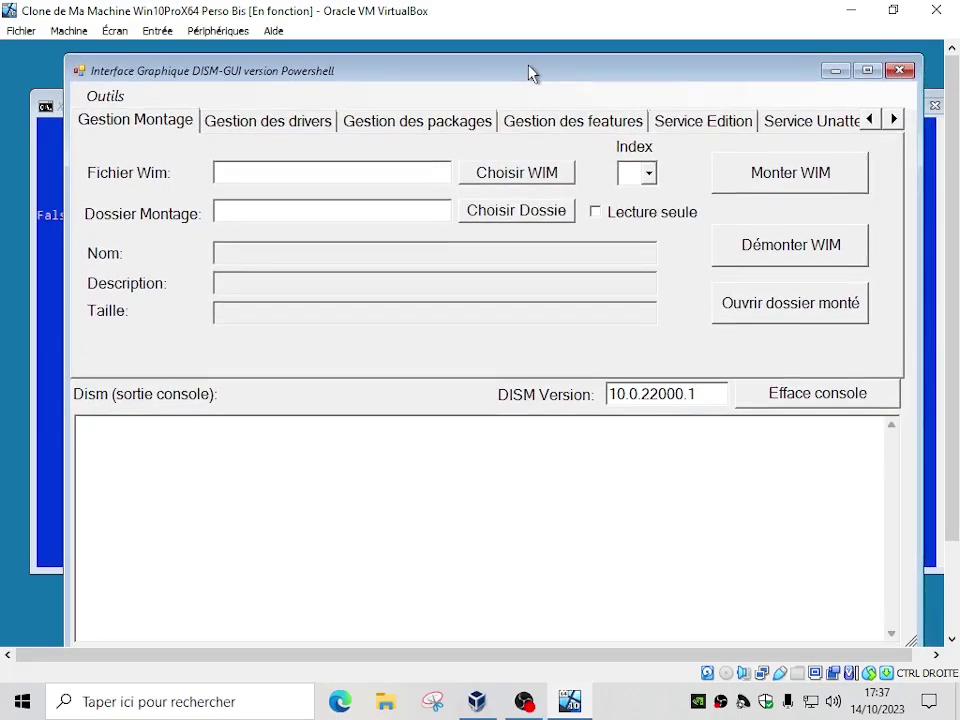
pyautogui.click(894, 121)
pyautogui.click(894, 121)
pyautogui.click(894, 121)
pyautogui.click(894, 121)
pyautogui.click(894, 121)
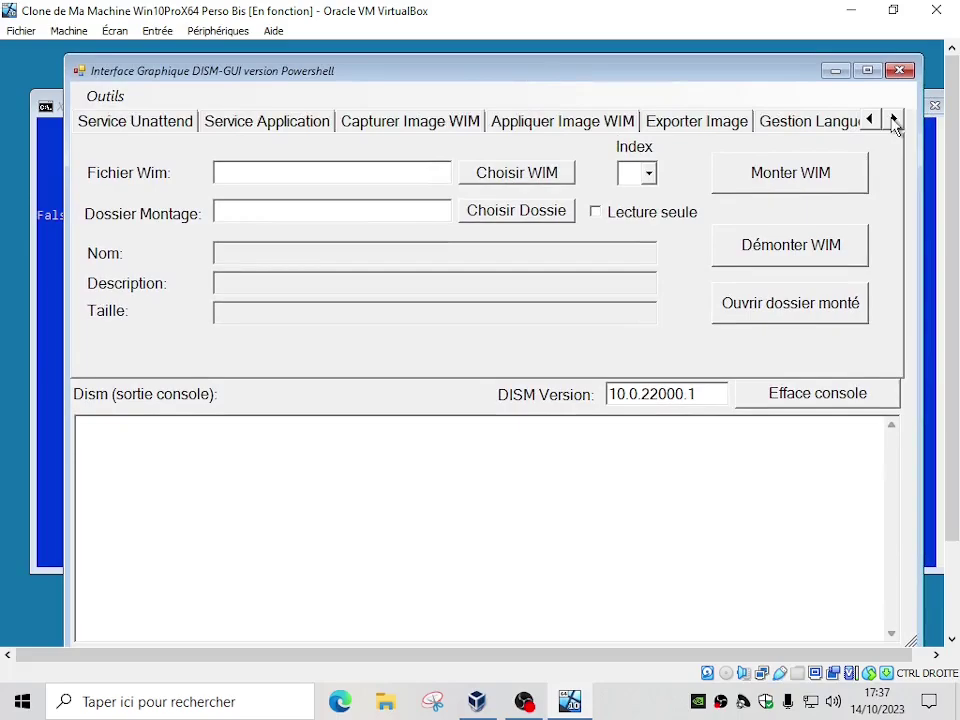
pyautogui.click(563, 128)
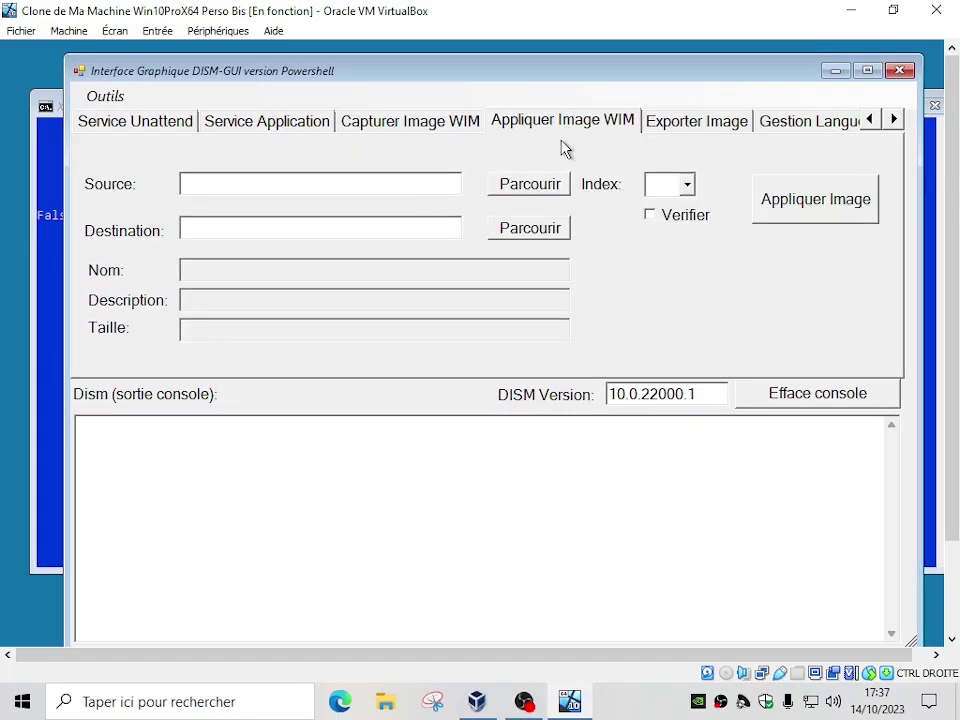
# Select E:\MonImagePartitionWindows.wim on the Images (E:) drive as the source image
pyautogui.click(535, 185)
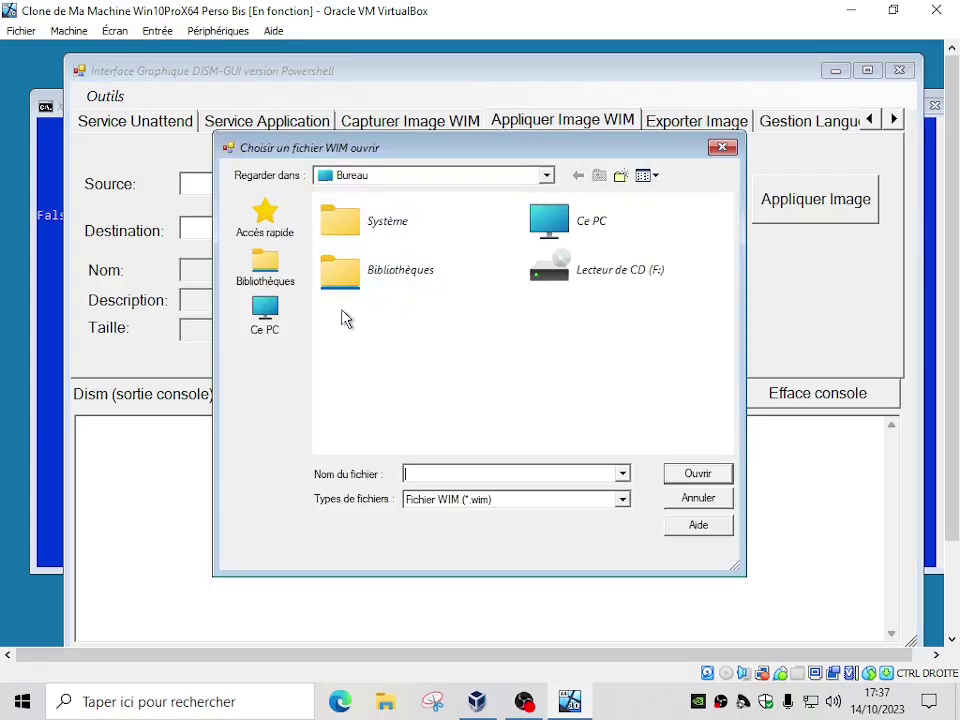
pyautogui.click(266, 318)
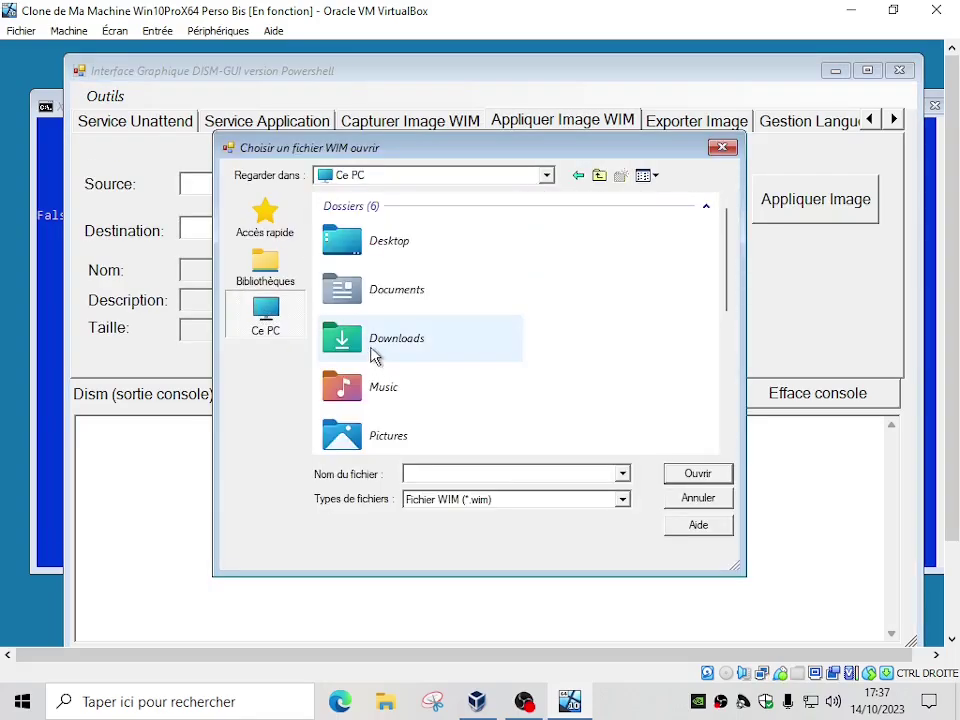
pyautogui.scroll(-5, 385, 355)
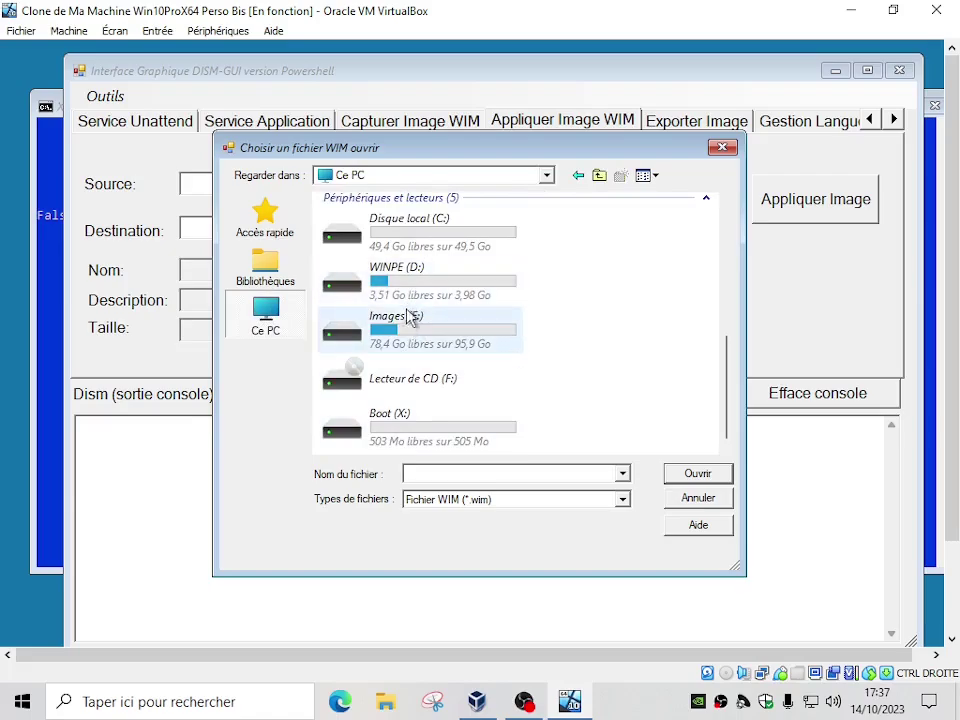
pyautogui.doubleClick(410, 318)
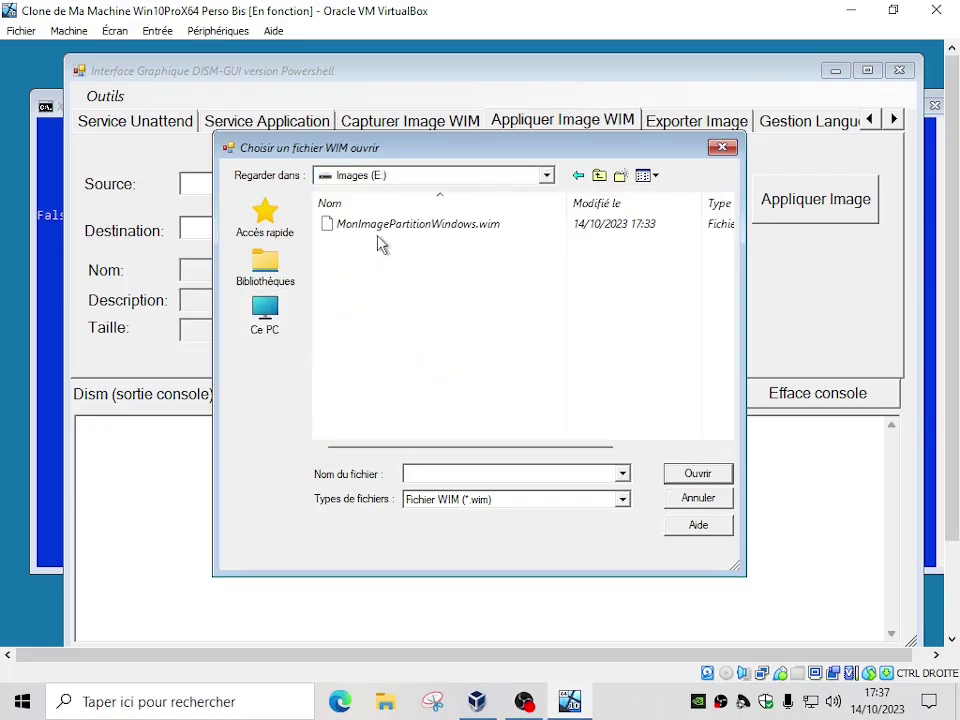
pyautogui.click(408, 228)
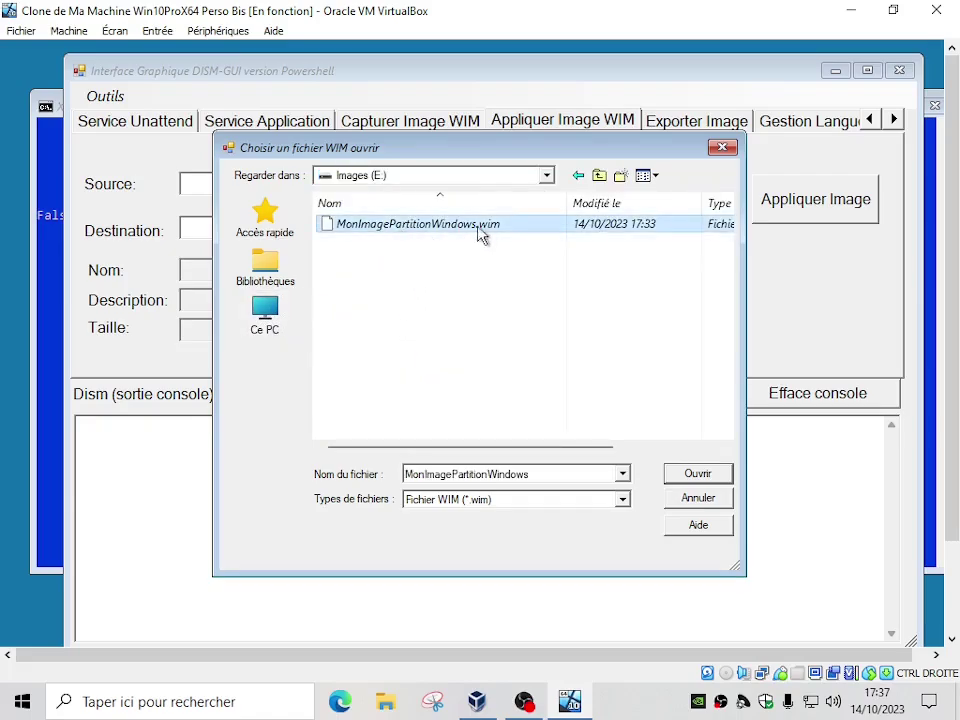
pyautogui.click(718, 475)
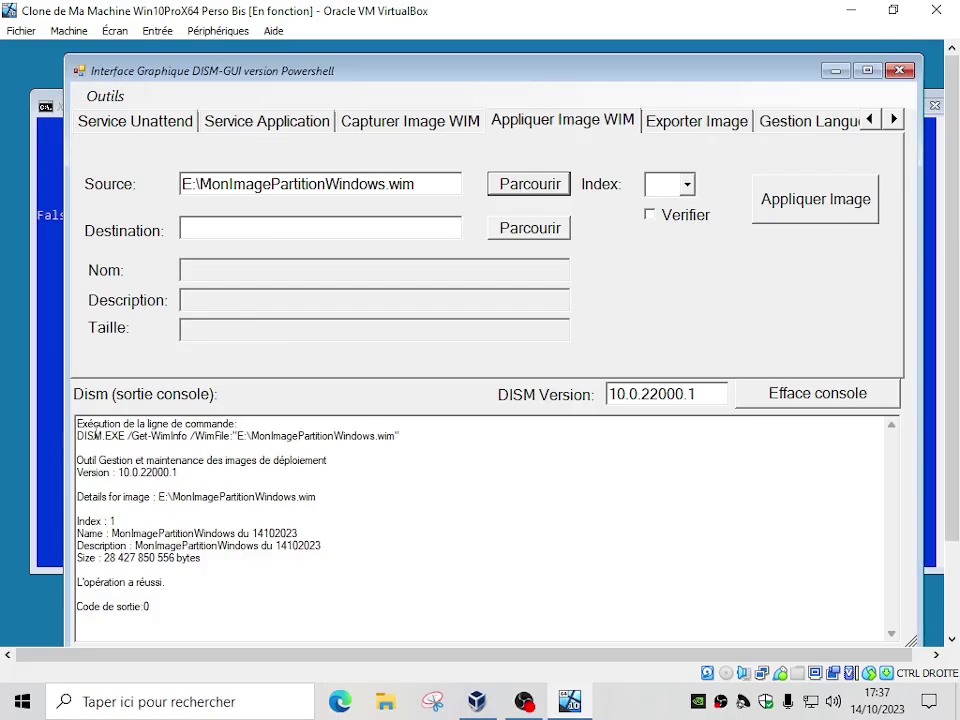
pyautogui.moveTo(119, 527); pyautogui.dragTo(77, 522)
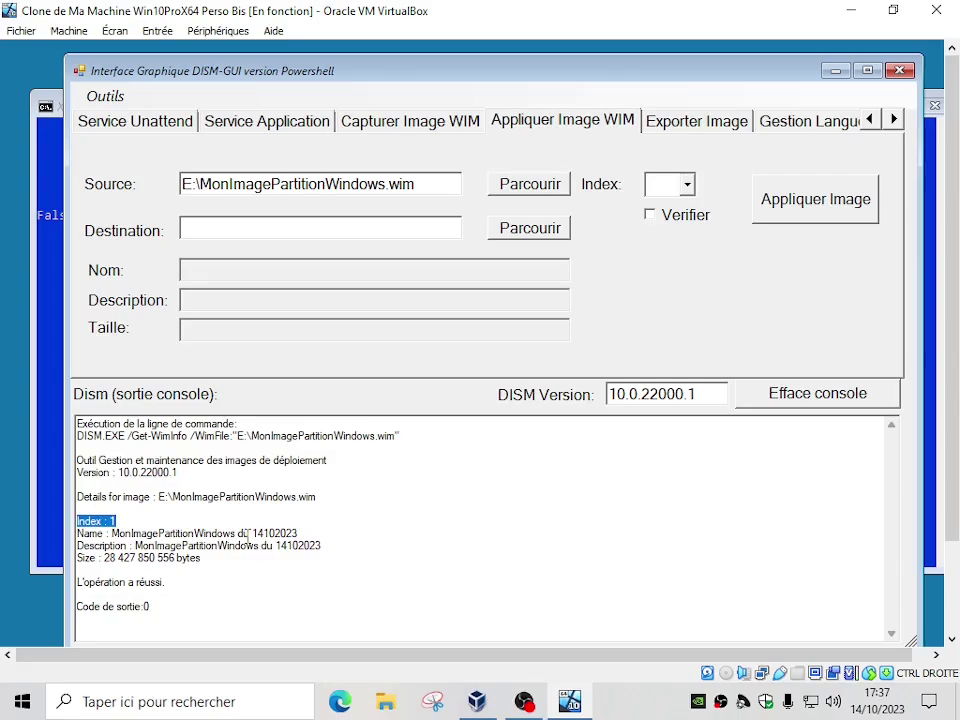
pyautogui.moveTo(101, 558); pyautogui.dragTo(209, 561)
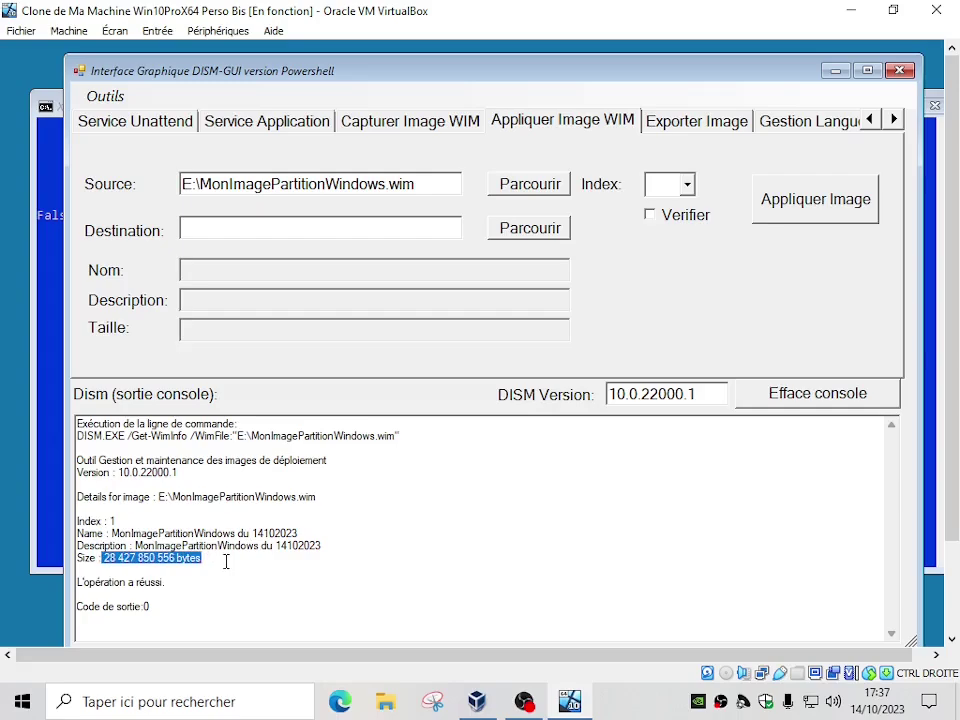
pyautogui.click(687, 185)
pyautogui.click(668, 209)
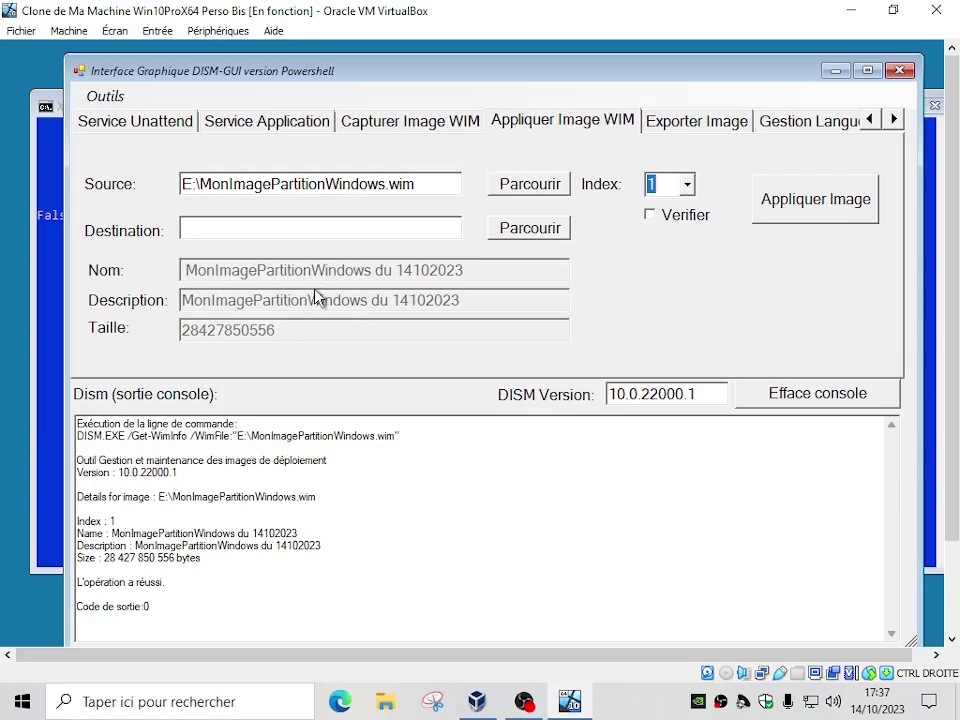
# Set the destination to Disque local (C:) through the Parcourir folder browser
pyautogui.click(257, 228)
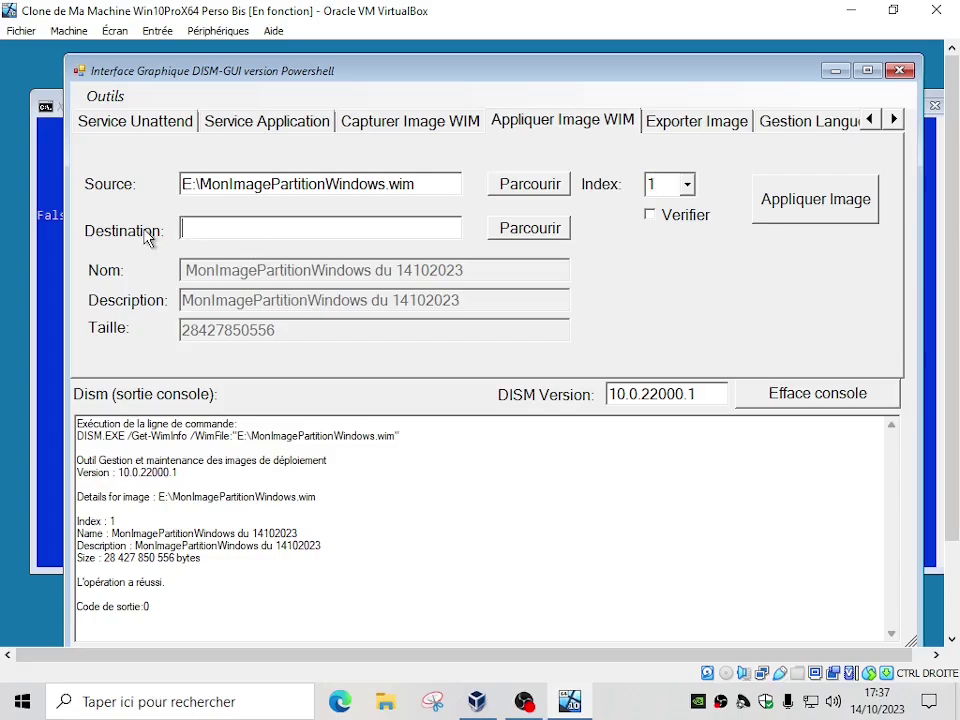
pyautogui.click(506, 231)
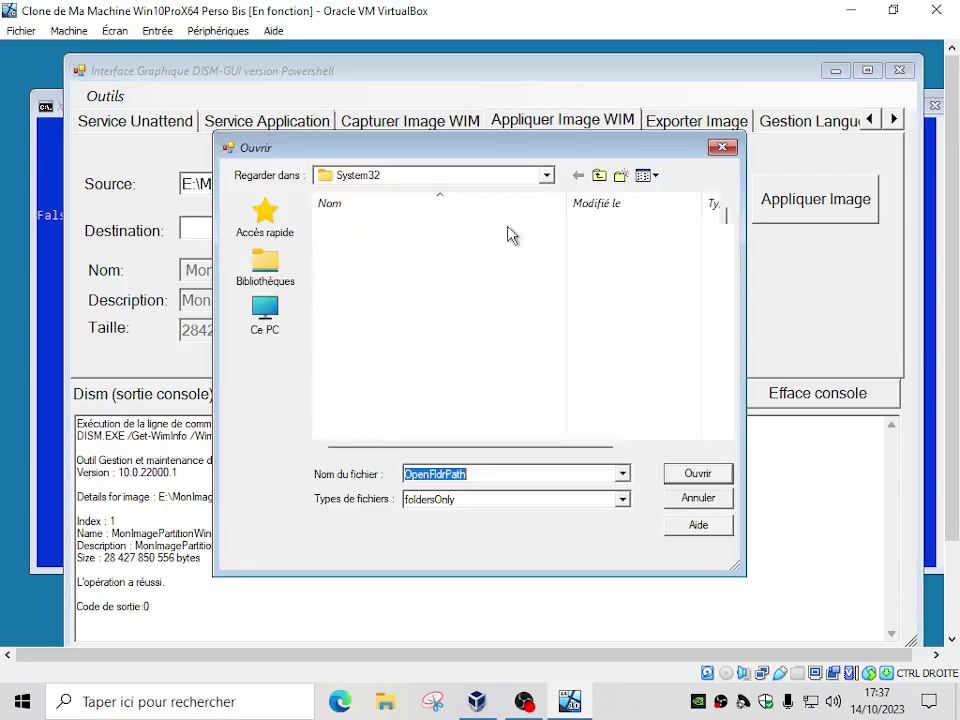
pyautogui.click(268, 310)
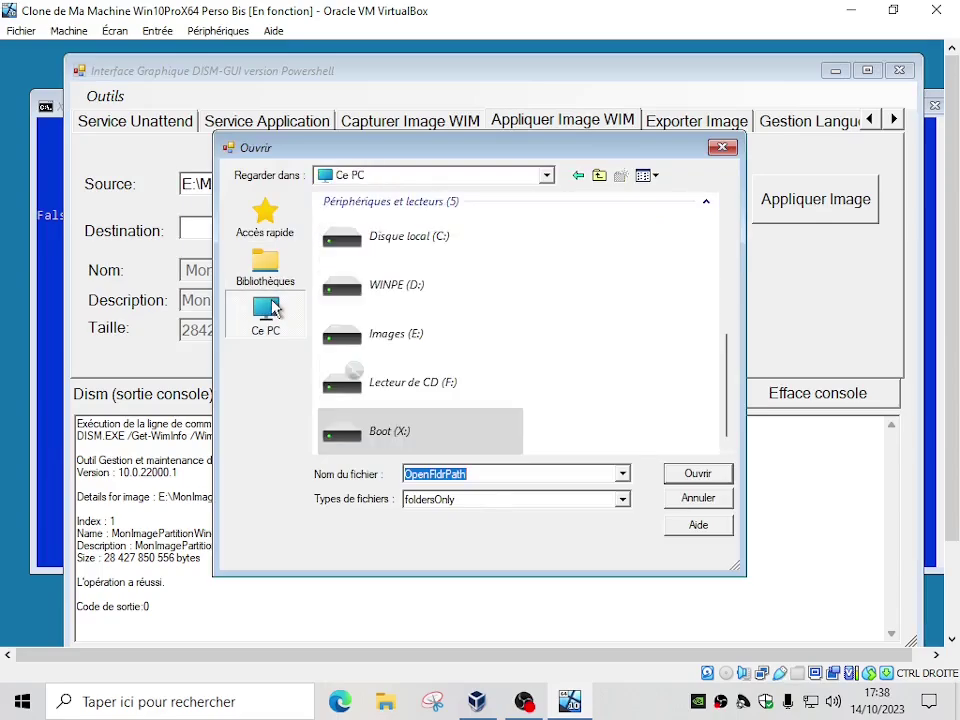
pyautogui.doubleClick(412, 242)
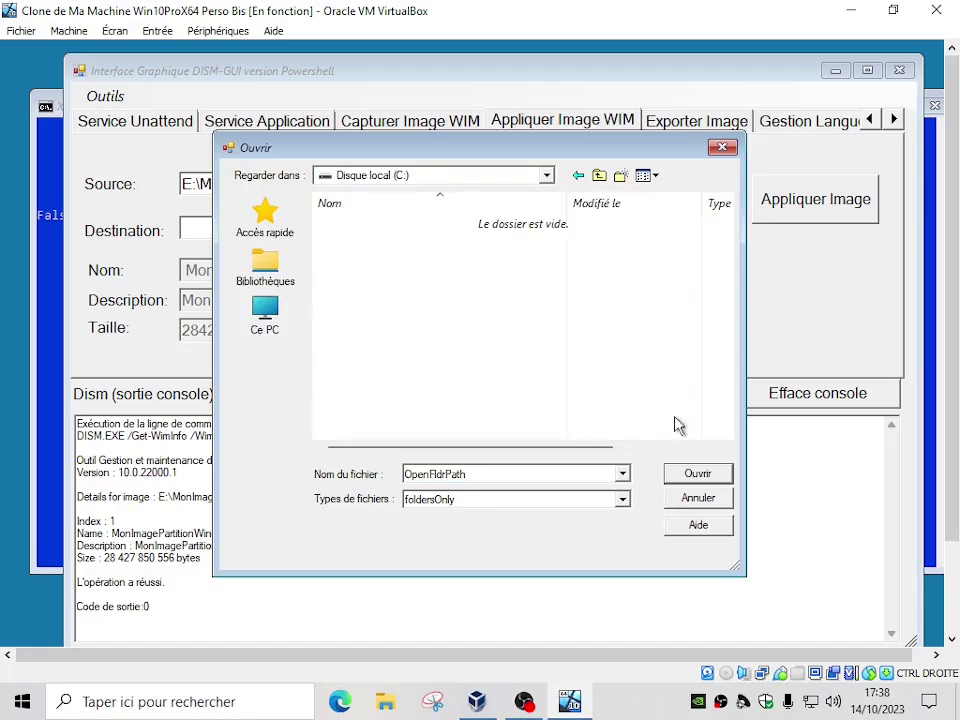
pyautogui.click(688, 476)
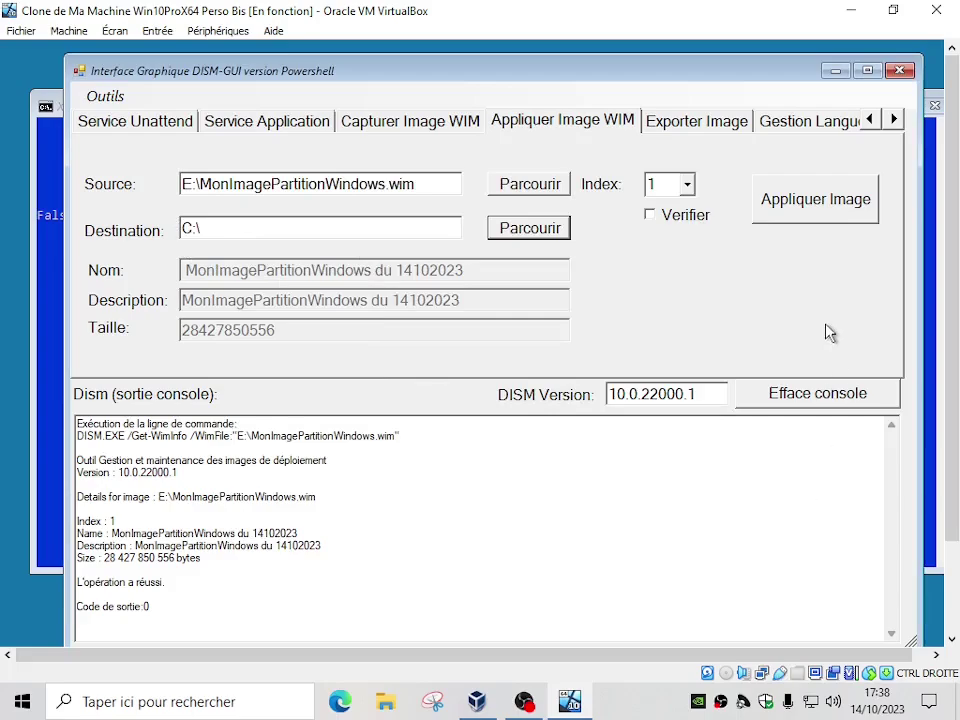
# Apply MonImagePartitionWindows.wim index 1 to C:\ and verify 100% with Code de sortie:0
pyautogui.click(818, 209)
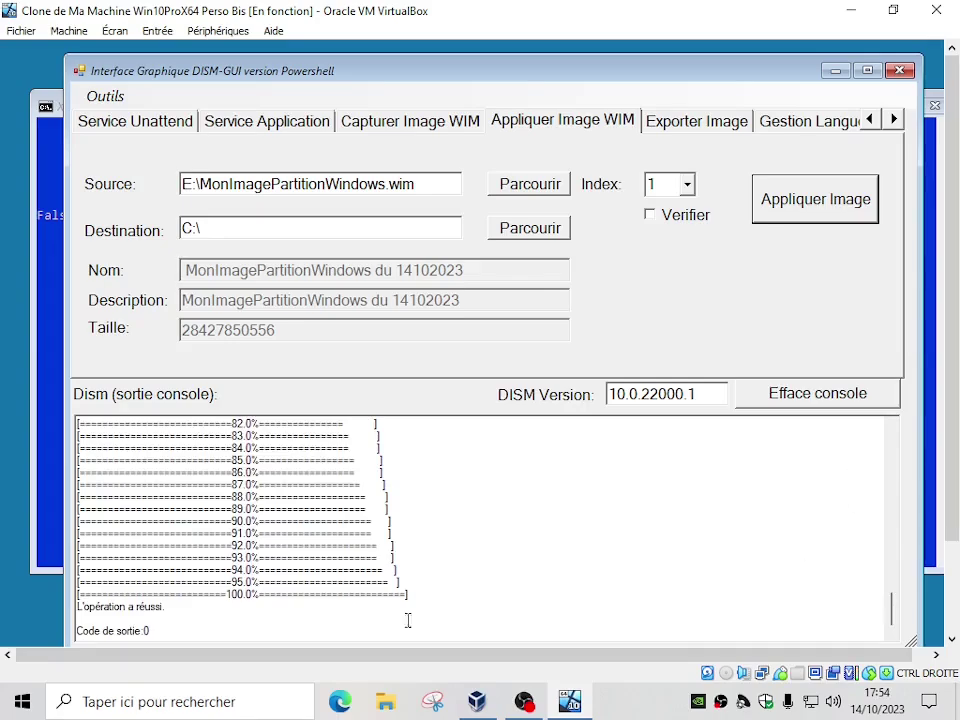
pyautogui.moveTo(150, 632); pyautogui.dragTo(76, 632)
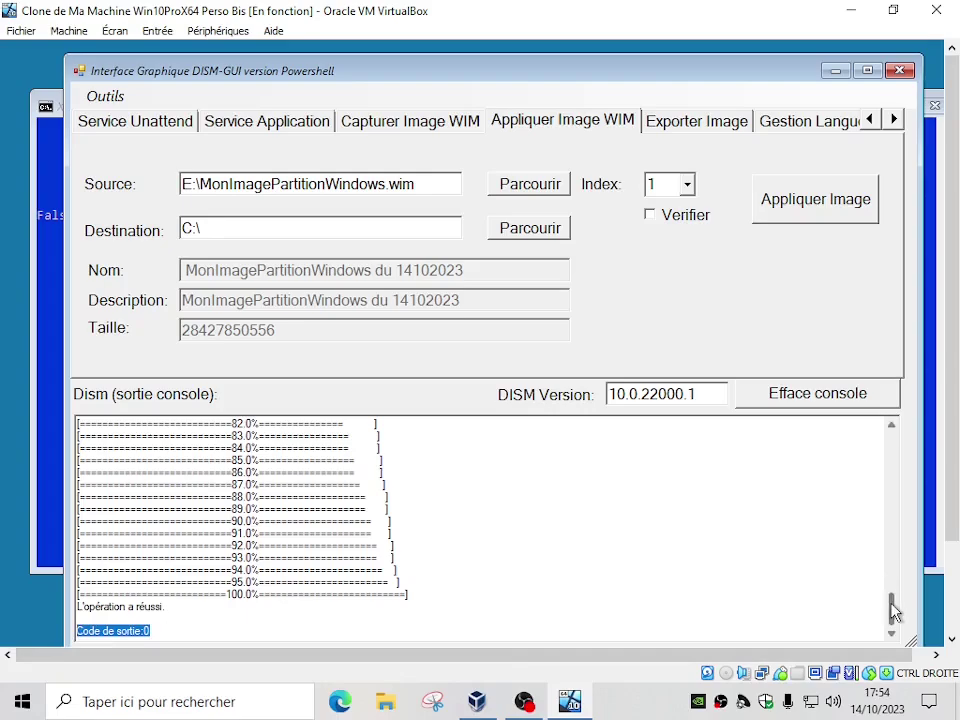
pyautogui.moveTo(893, 611); pyautogui.dragTo(896, 433)
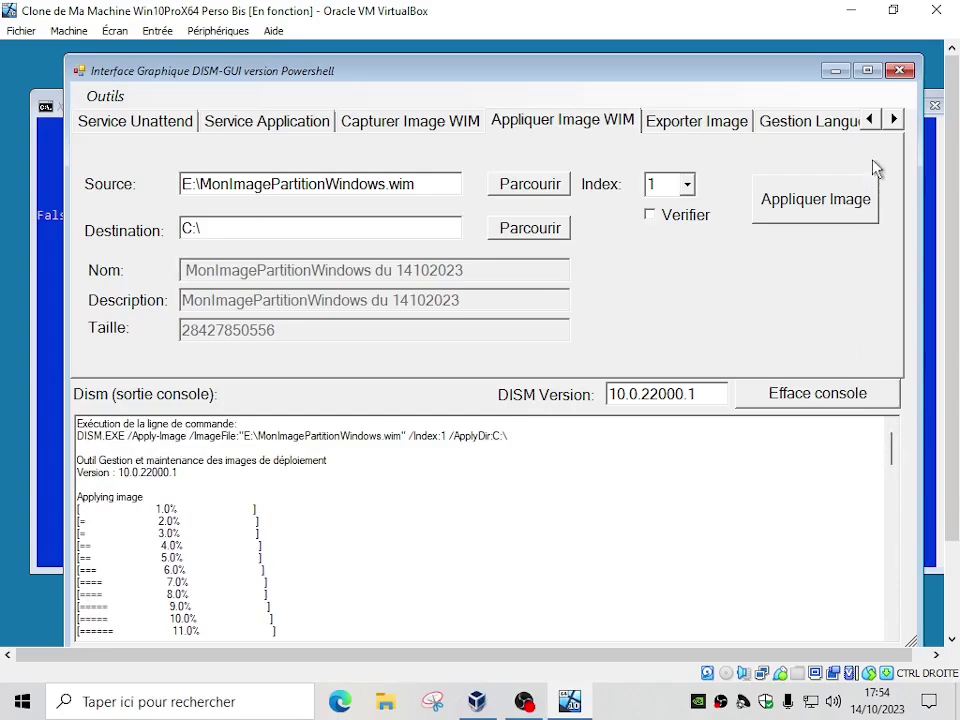
# Close DISM-GUI and list the contents of C:\ with dir
pyautogui.click(901, 73)
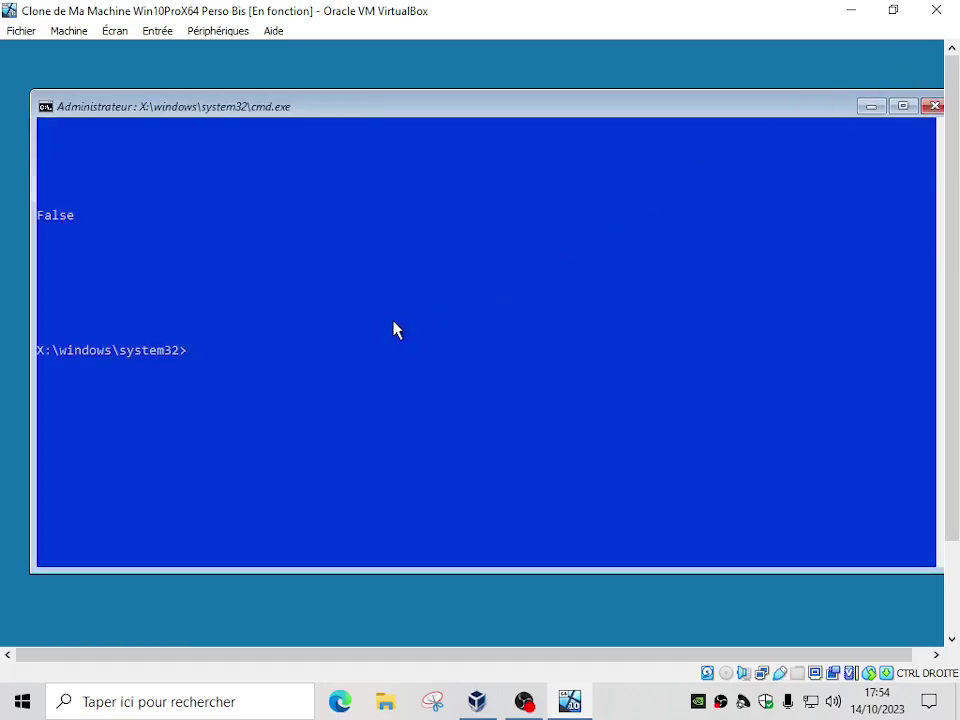
pyautogui.write('dir c:\\')
pyautogui.press('Return')
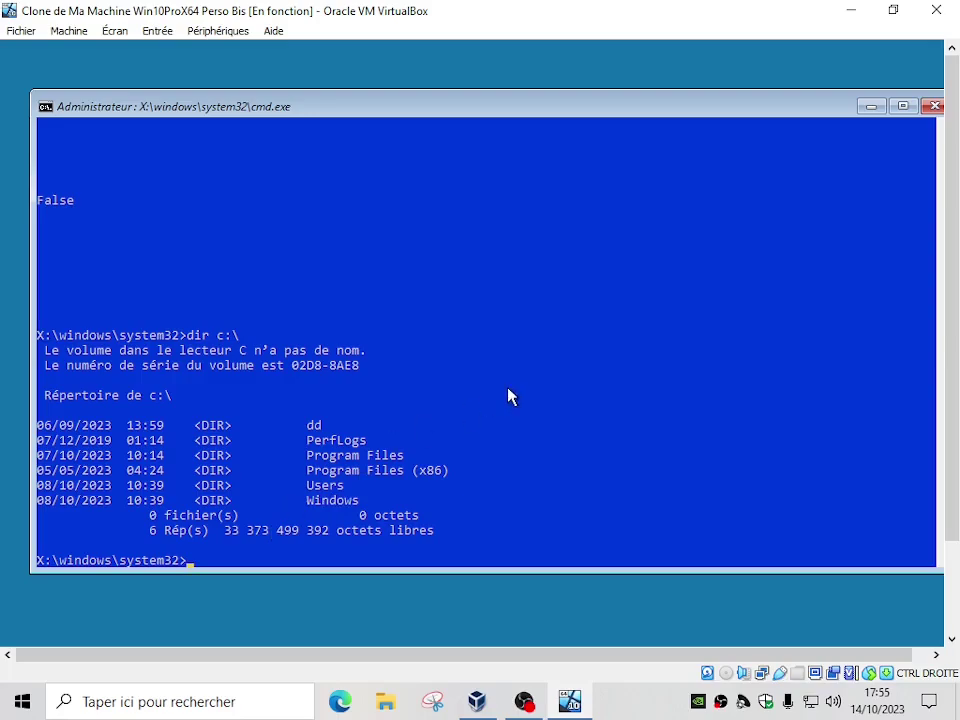
# In DiskPart, list the disks, select disk 0 and list its four partitions
pyautogui.write('diskpart')
pyautogui.press('Return')
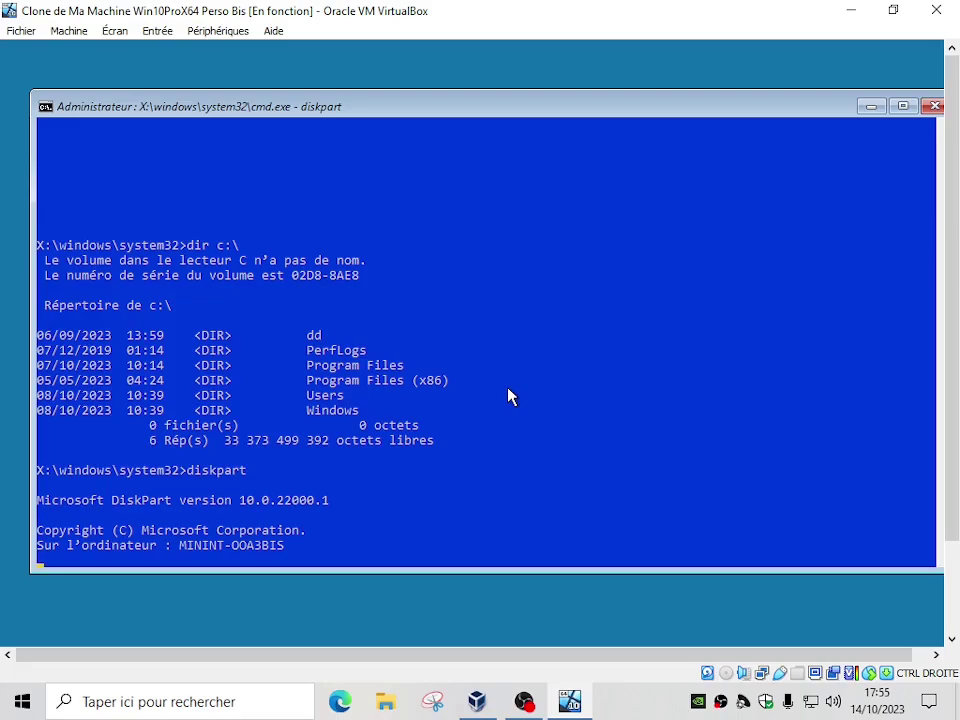
pyautogui.press('Return')
pyautogui.write('list disk')
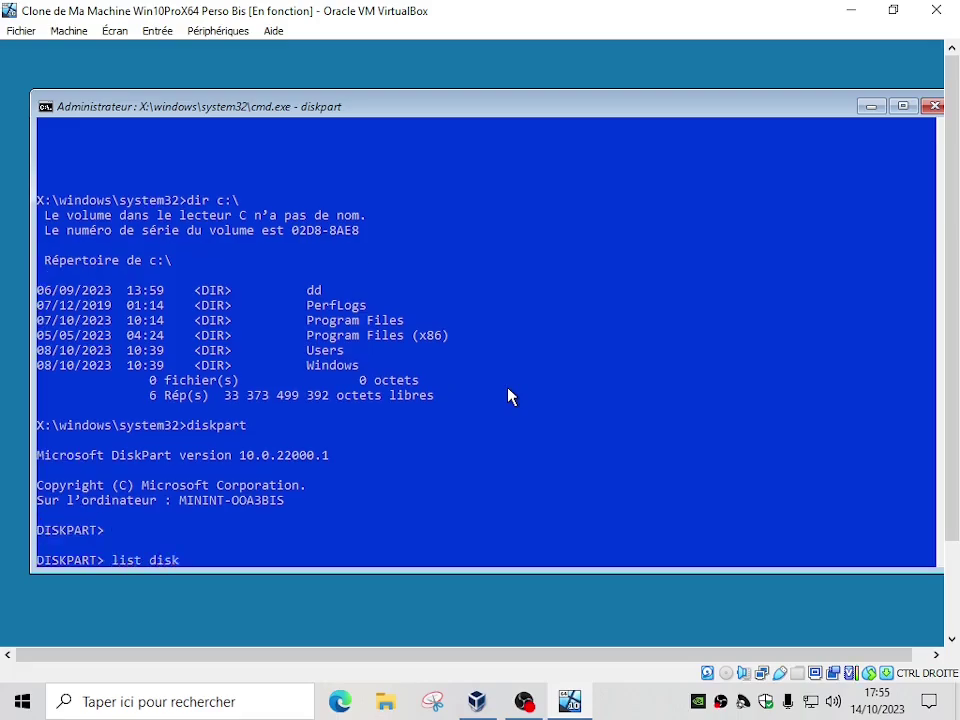
pyautogui.press('Return')
pyautogui.write('select disk 0')
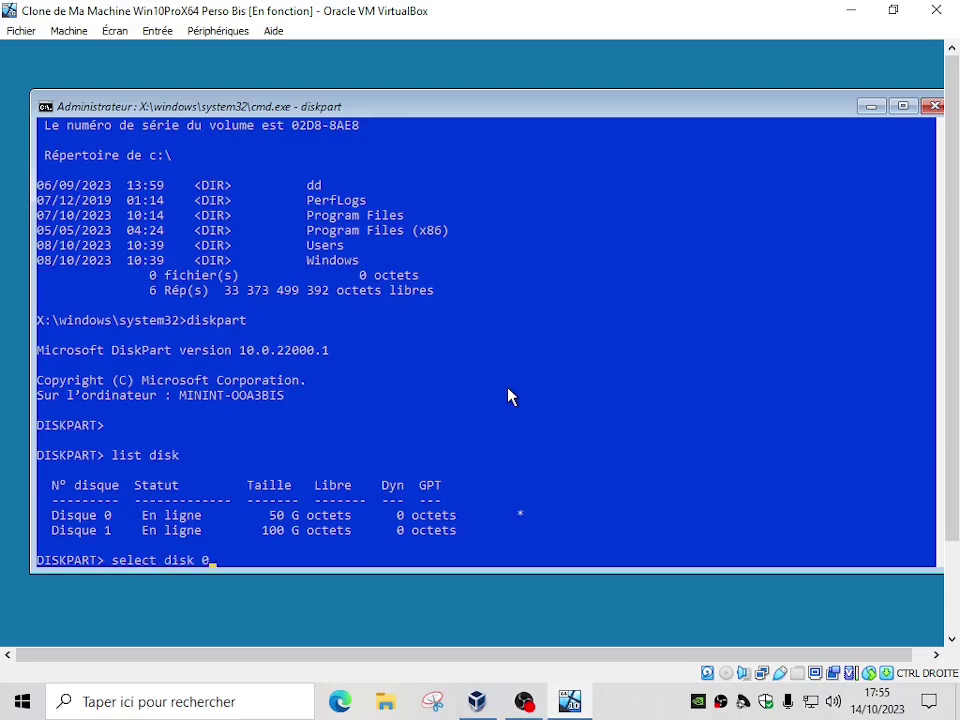
pyautogui.press('Return')
pyautogui.write('list partition')
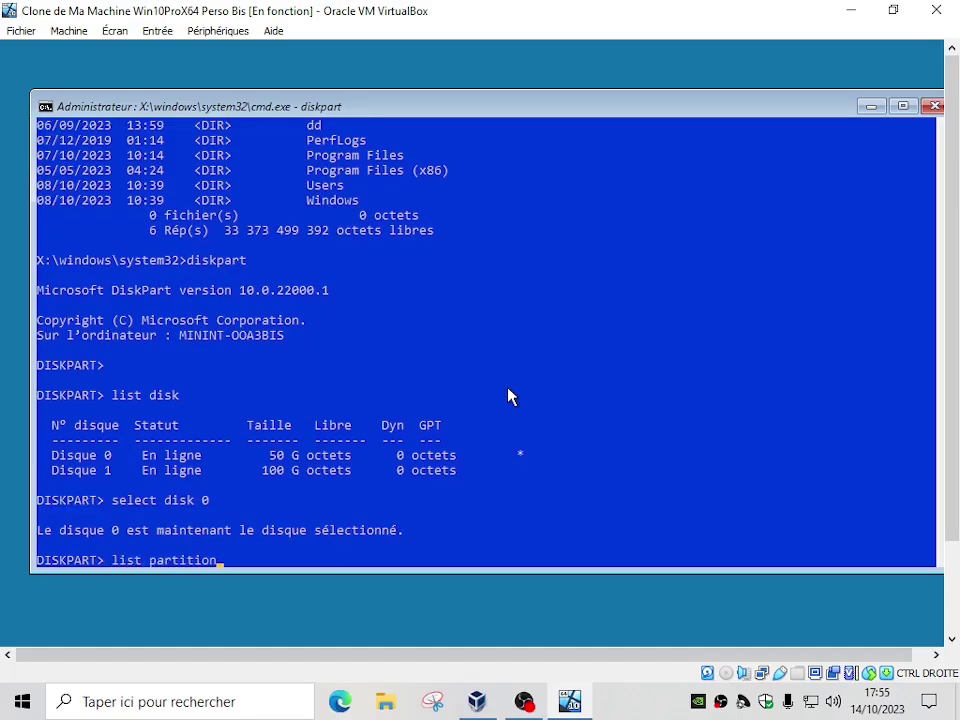
pyautogui.press('Return')
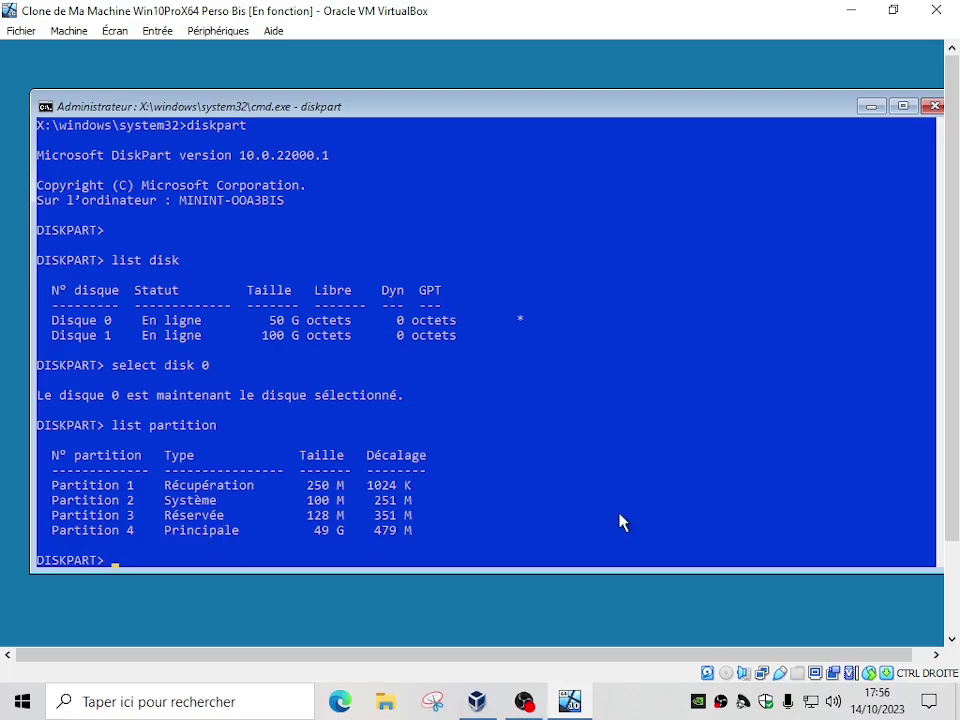
# Exit DiskPart and the WinPE console so the VM boots Windows Boot Manager
pyautogui.write('exit')
pyautogui.press('Return')
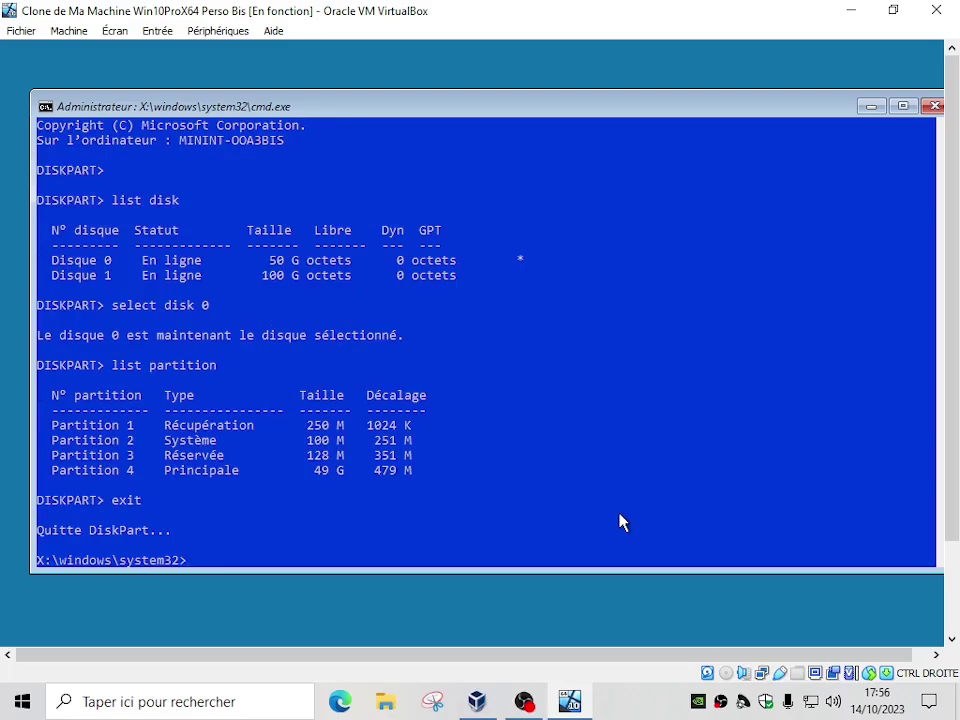
pyautogui.write('exit')
pyautogui.press('Return')
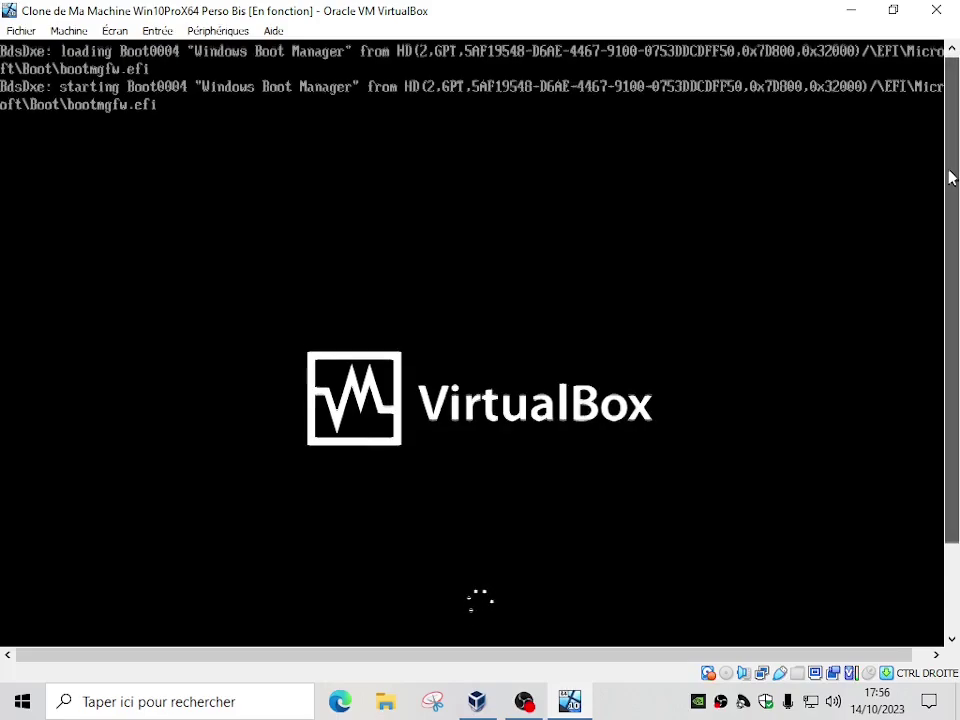
# Wait while the restored Windows boots to the setup region page offering France
pyautogui.moveTo(951, 176); pyautogui.dragTo(955, 196)
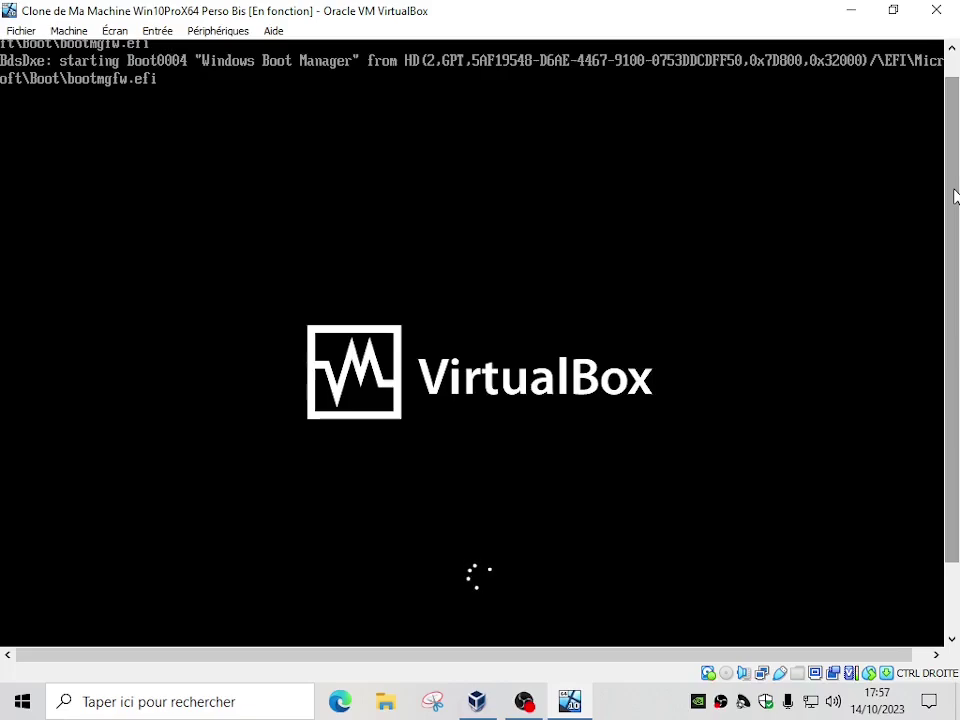
pyautogui.moveTo(955, 197); pyautogui.dragTo(955, 228)
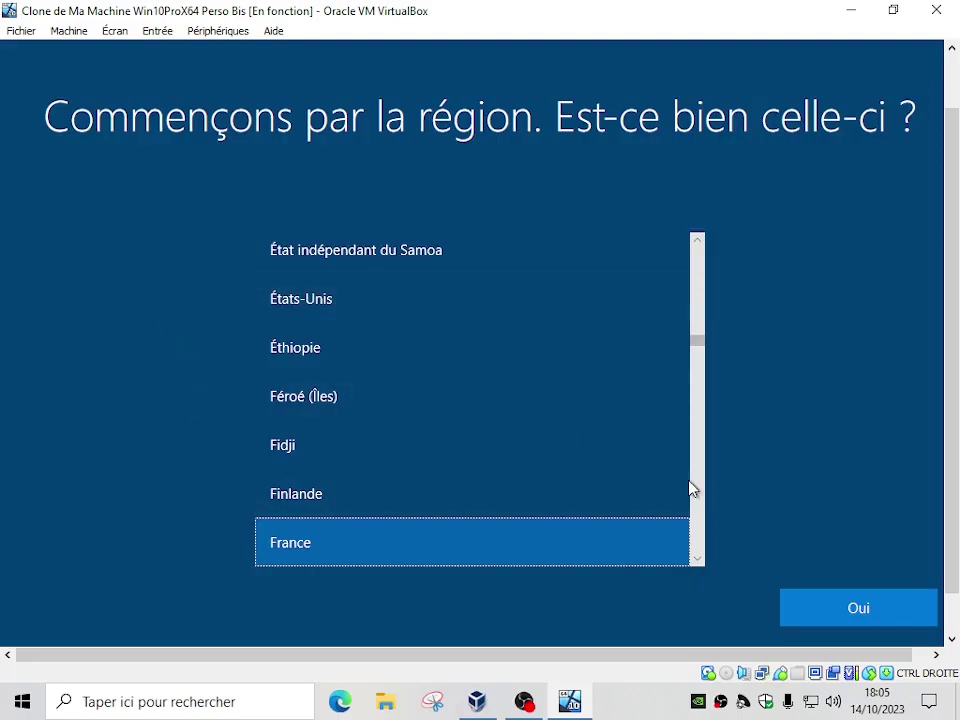
# Confirm France as region, accept the Français keyboard, and skip a second layout
pyautogui.click(855, 608)
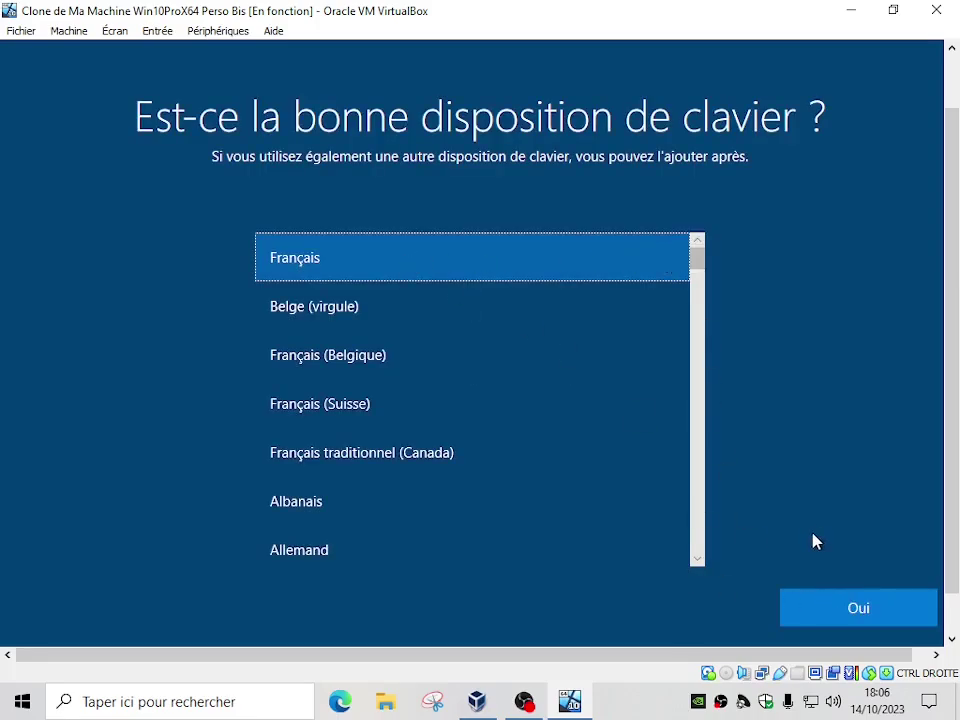
pyautogui.press('Return')
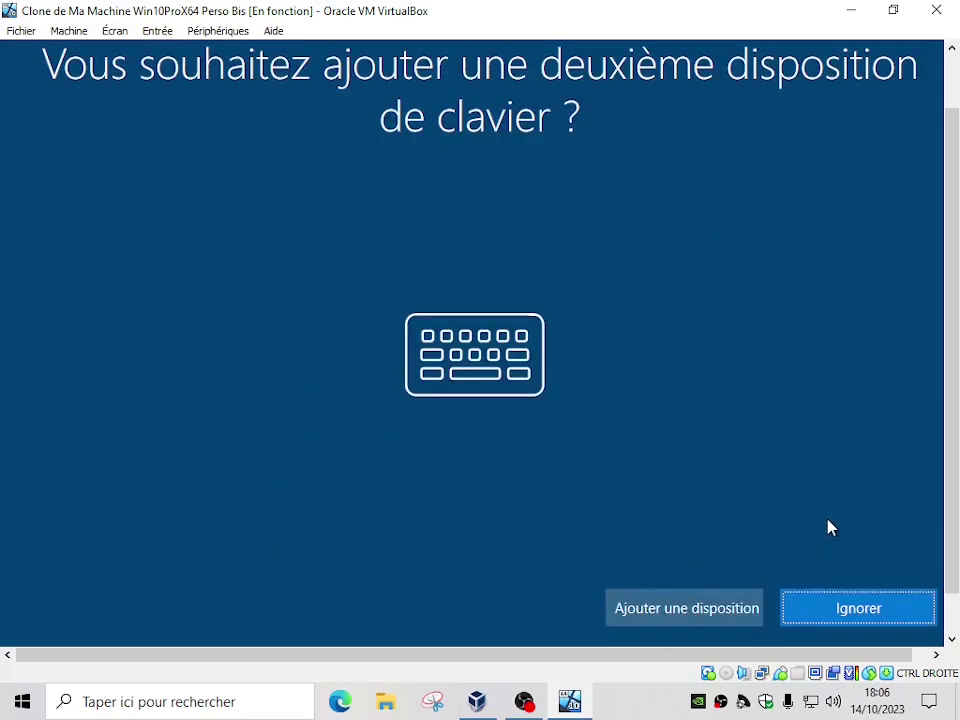
pyautogui.click(845, 613)
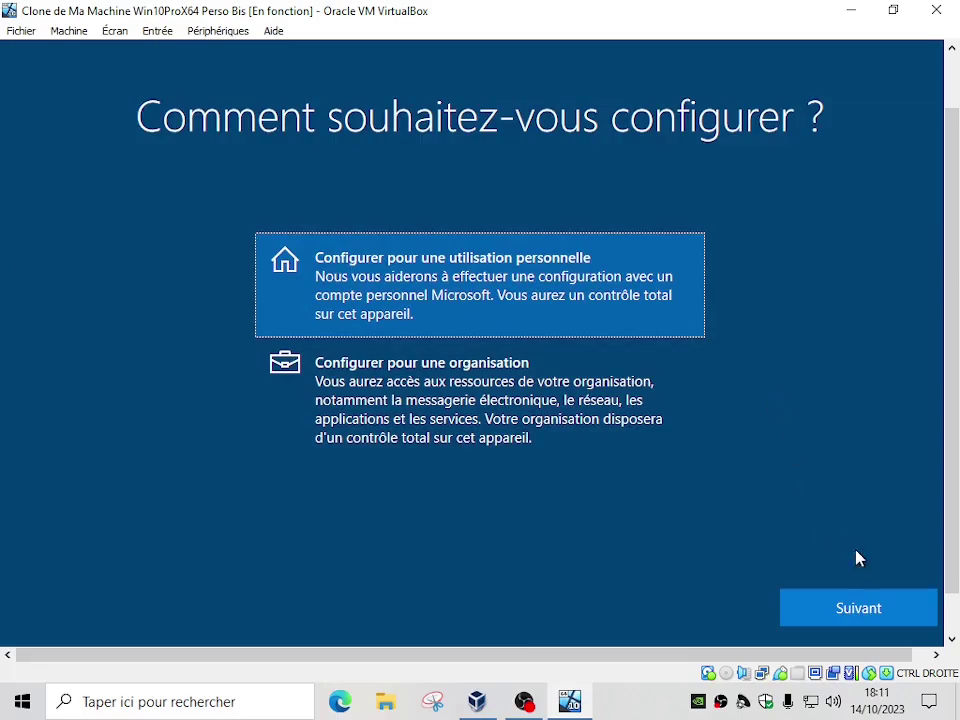
# Choose personal use with an offline account and the limited experience
pyautogui.click(862, 617)
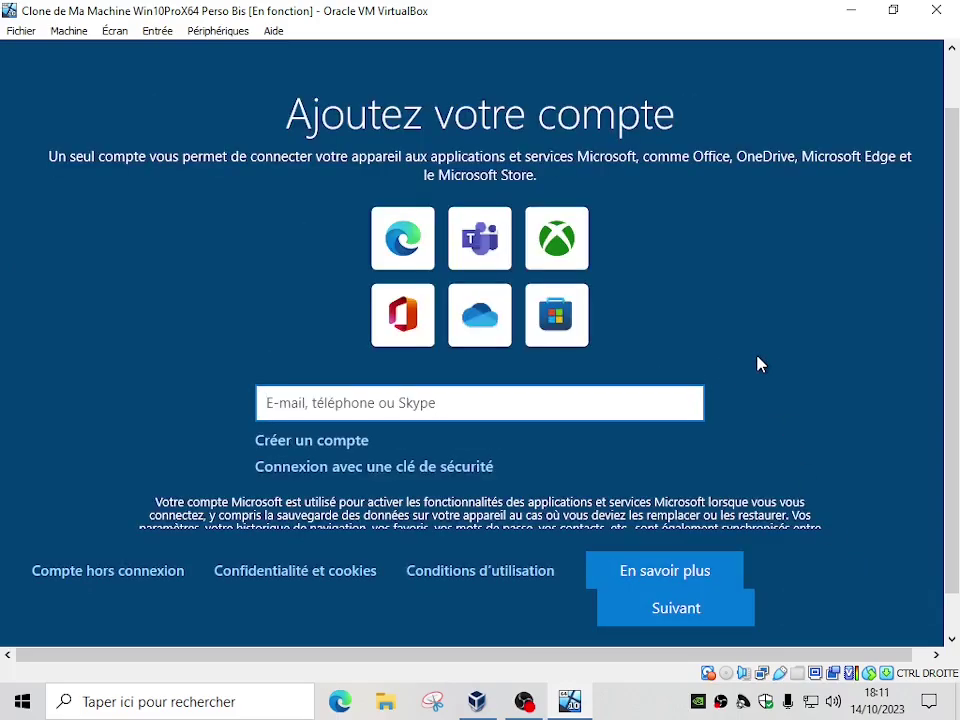
pyautogui.click(101, 572)
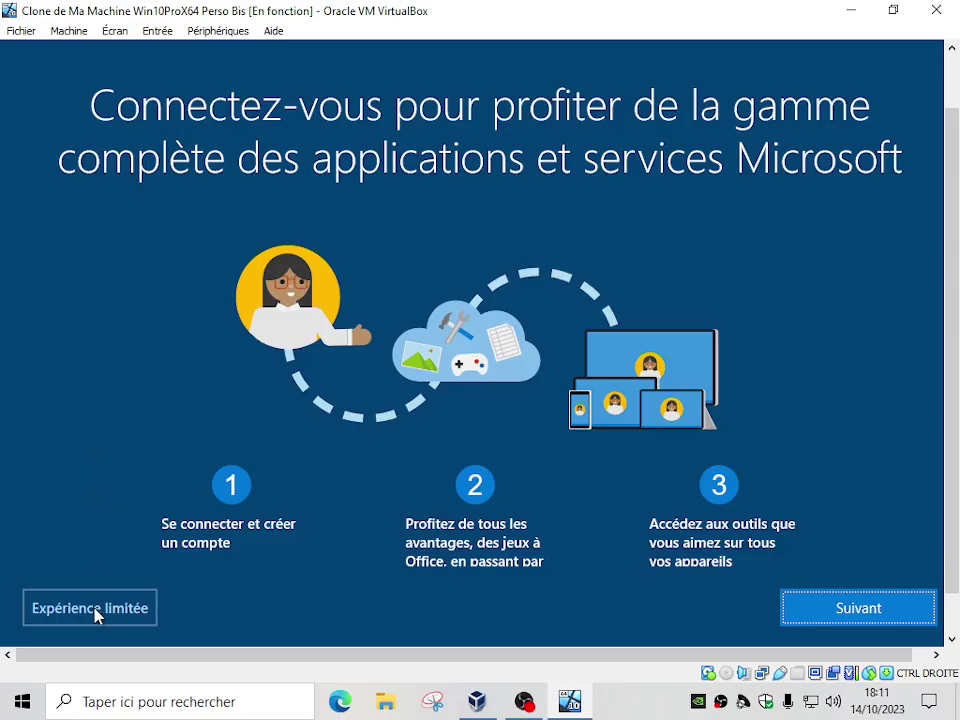
pyautogui.click(97, 615)
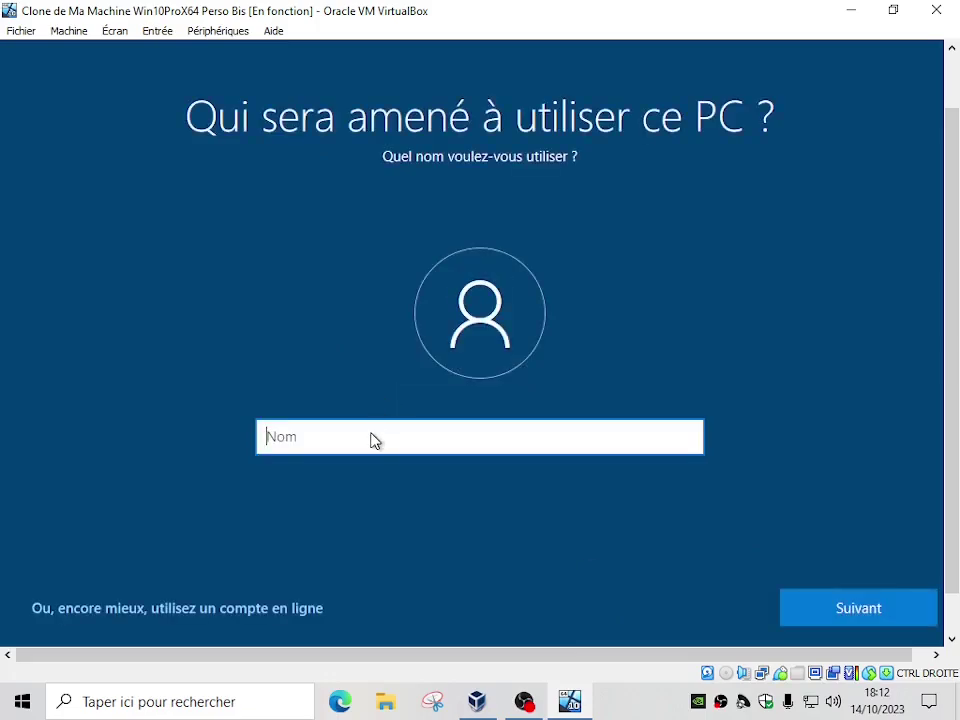
# Enter the local account's user name, then set and confirm its password
pyautogui.write('Dede333')
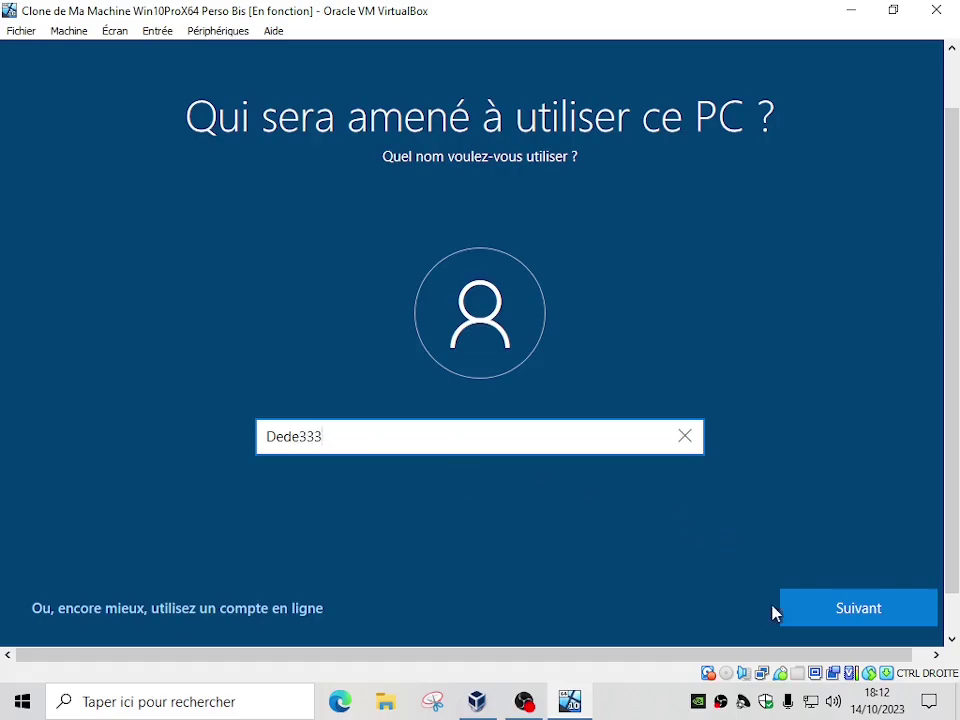
pyautogui.click(831, 614)
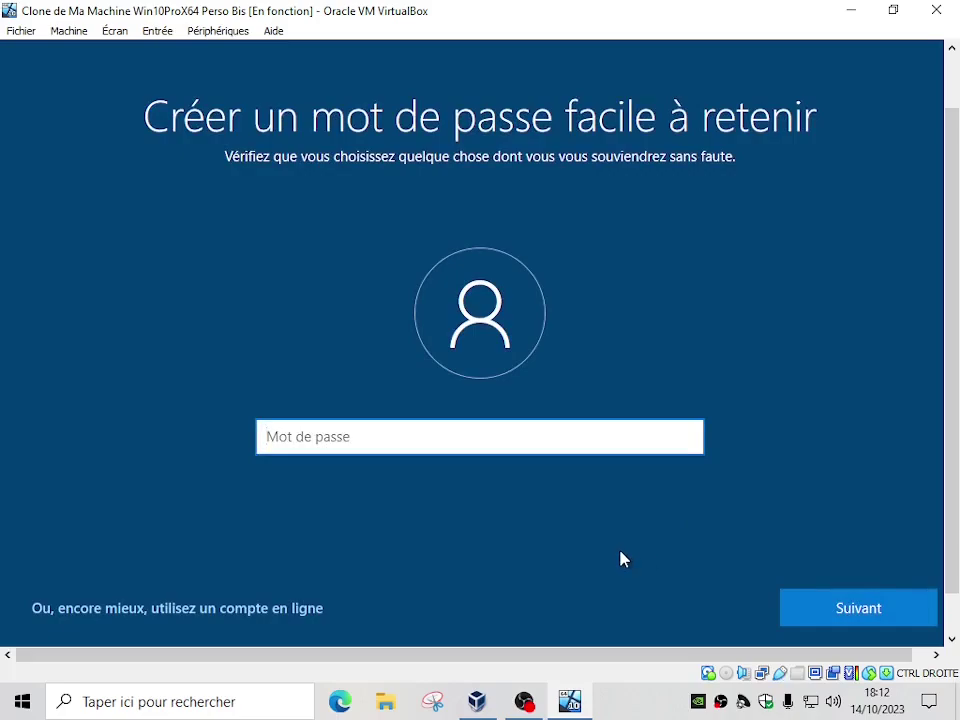
pyautogui.write('123456789')
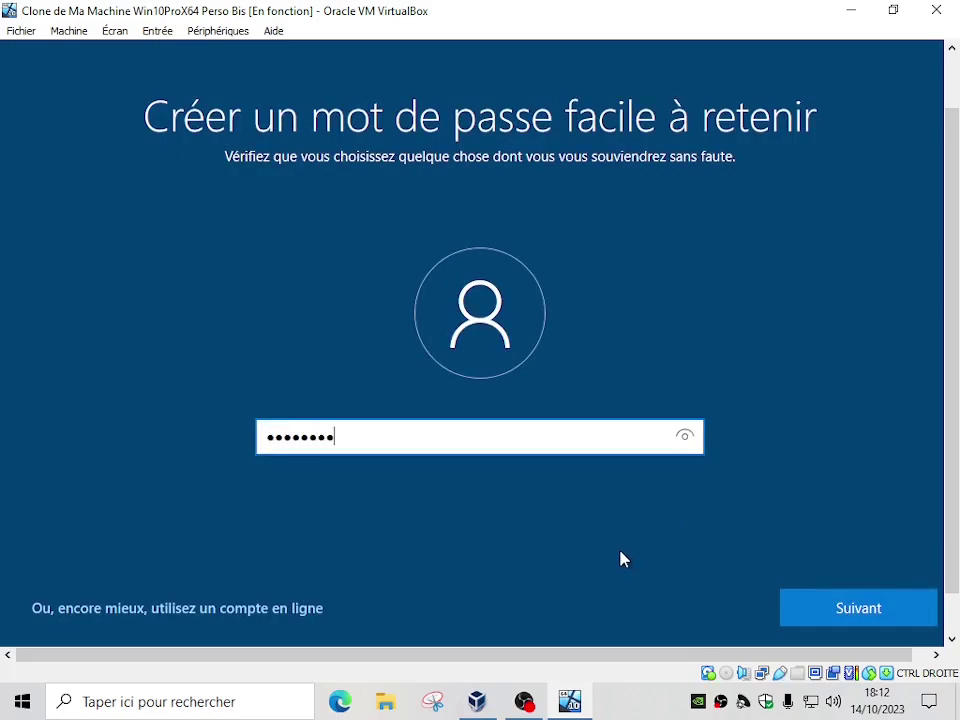
pyautogui.click(825, 618)
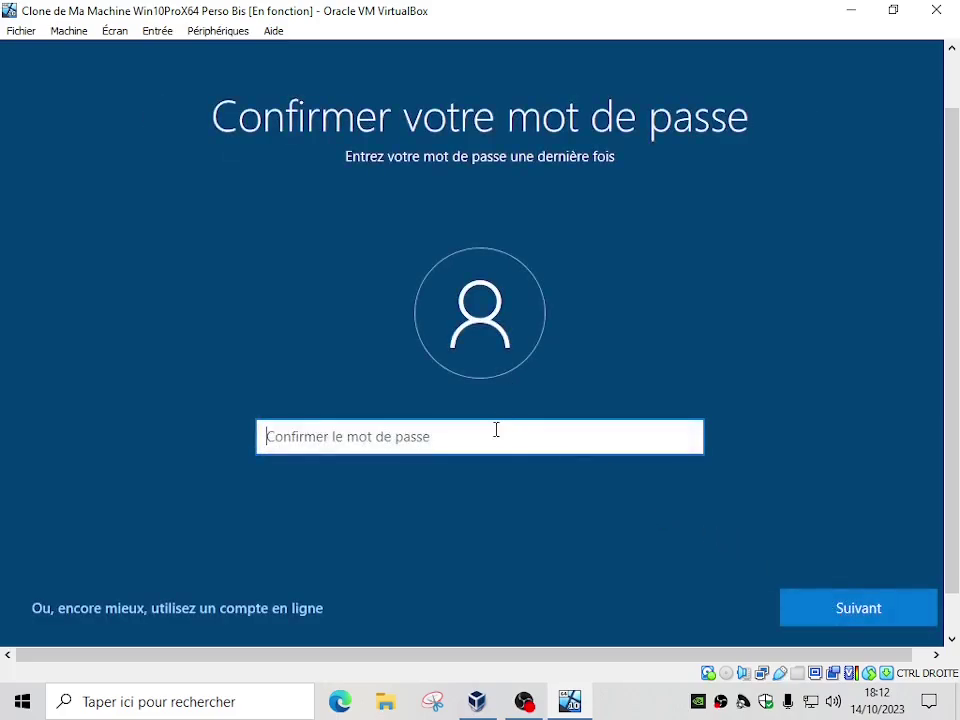
pyautogui.write('123456789')
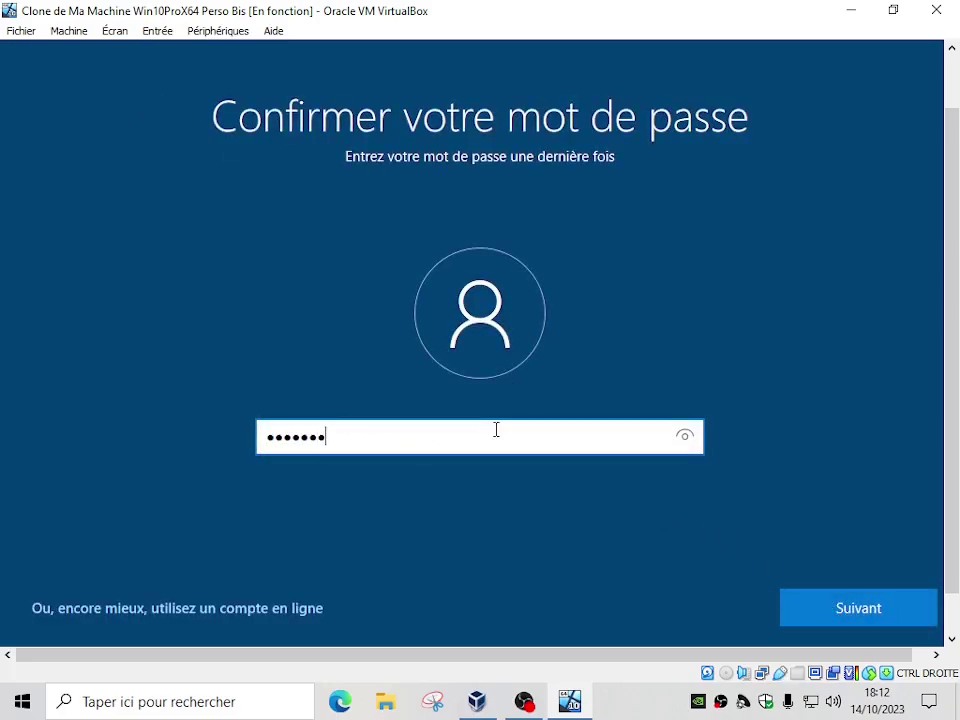
pyautogui.press('Return')
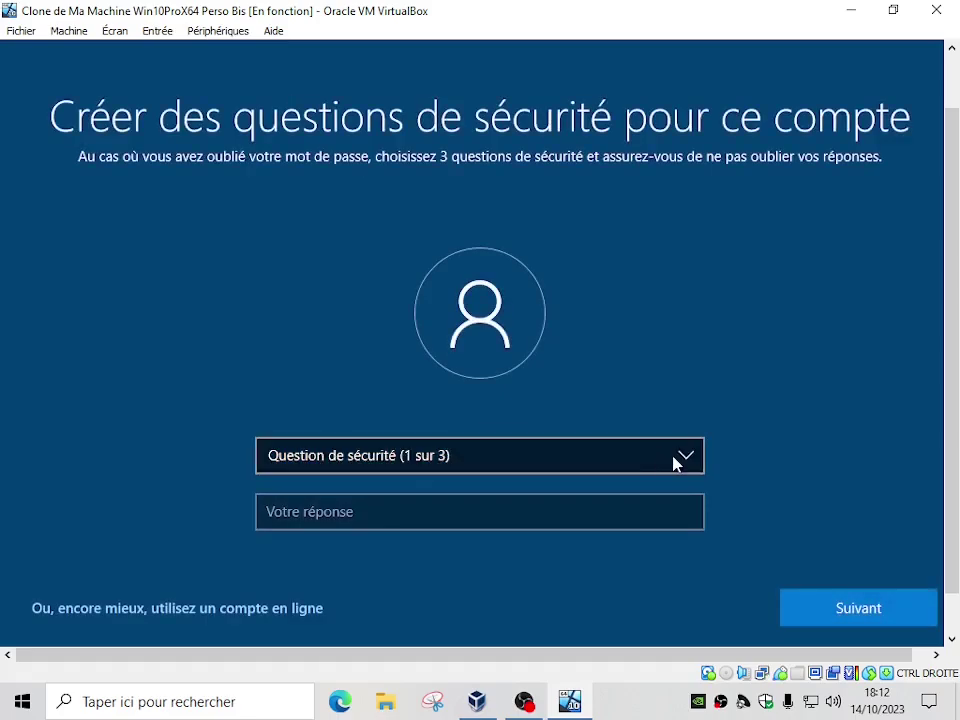
# Set the first security question to the first pet's name and submit an answer
pyautogui.click(692, 457)
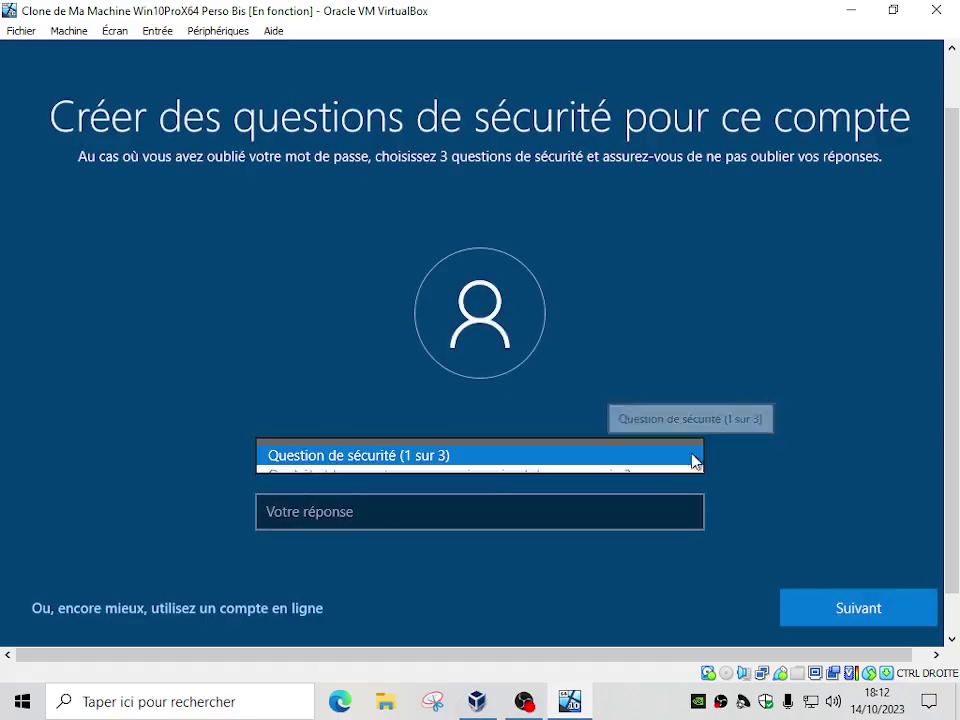
pyautogui.click(527, 458)
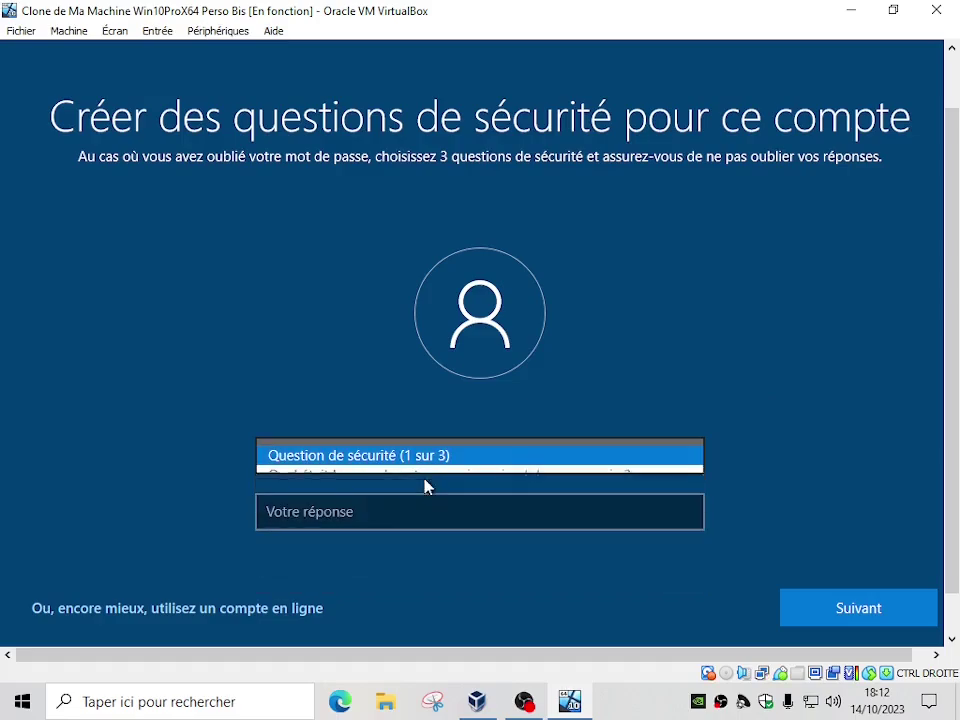
pyautogui.click(406, 512)
pyautogui.write('.')
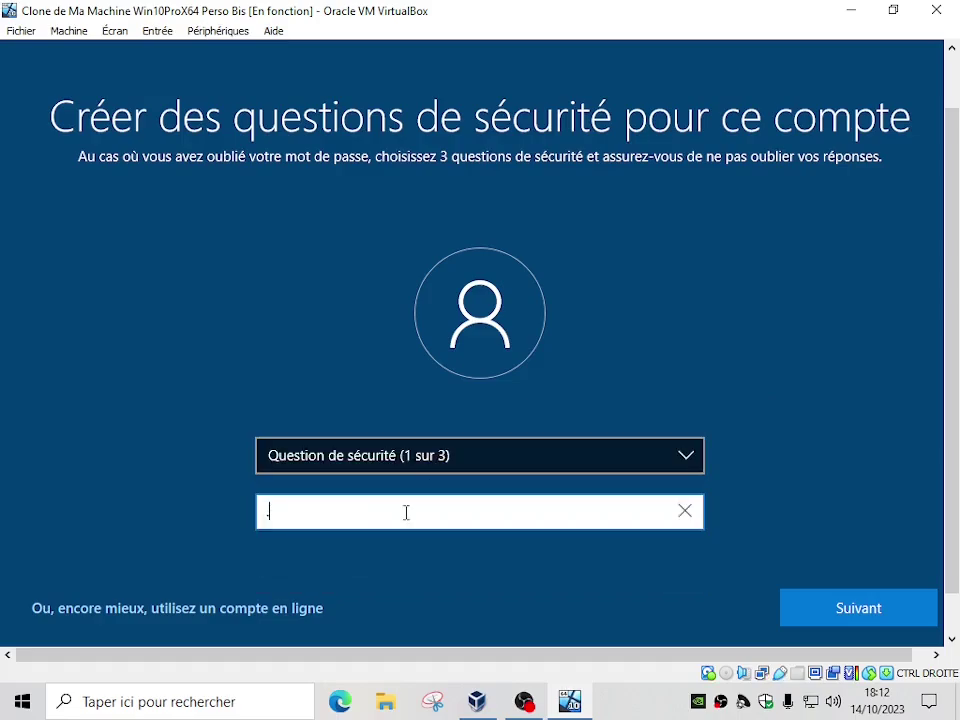
pyautogui.click(821, 606)
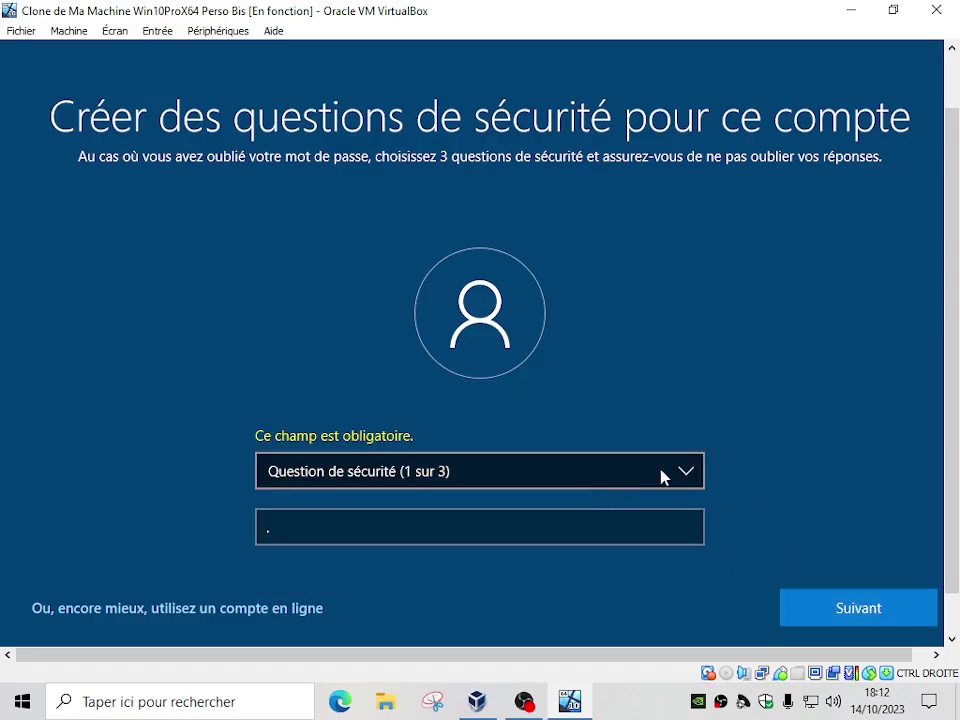
pyautogui.click(686, 474)
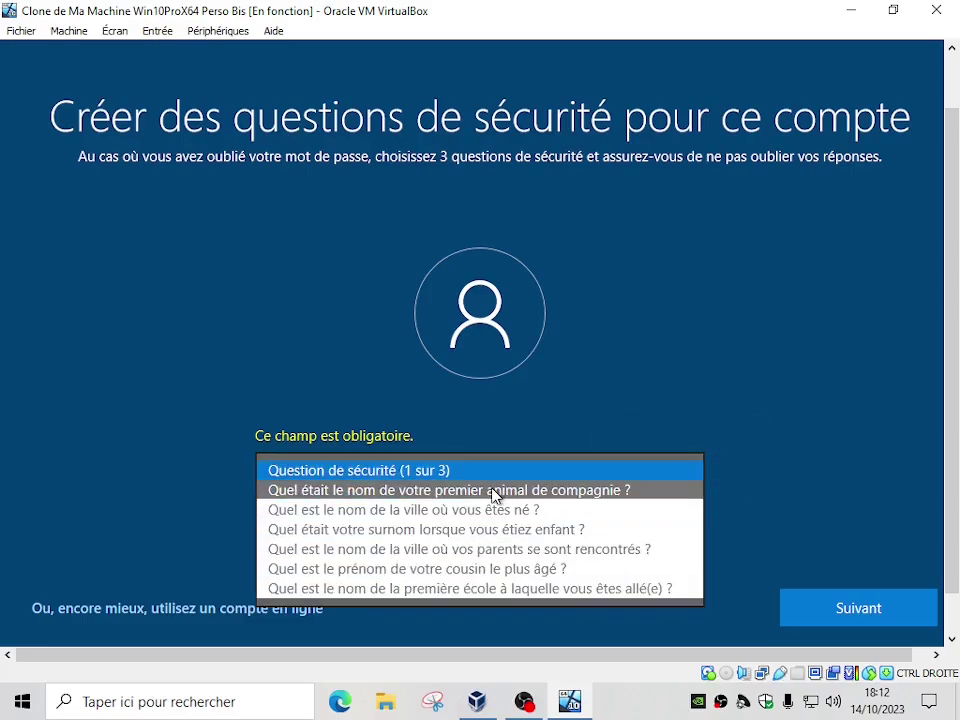
pyautogui.click(495, 490)
pyautogui.click(378, 528)
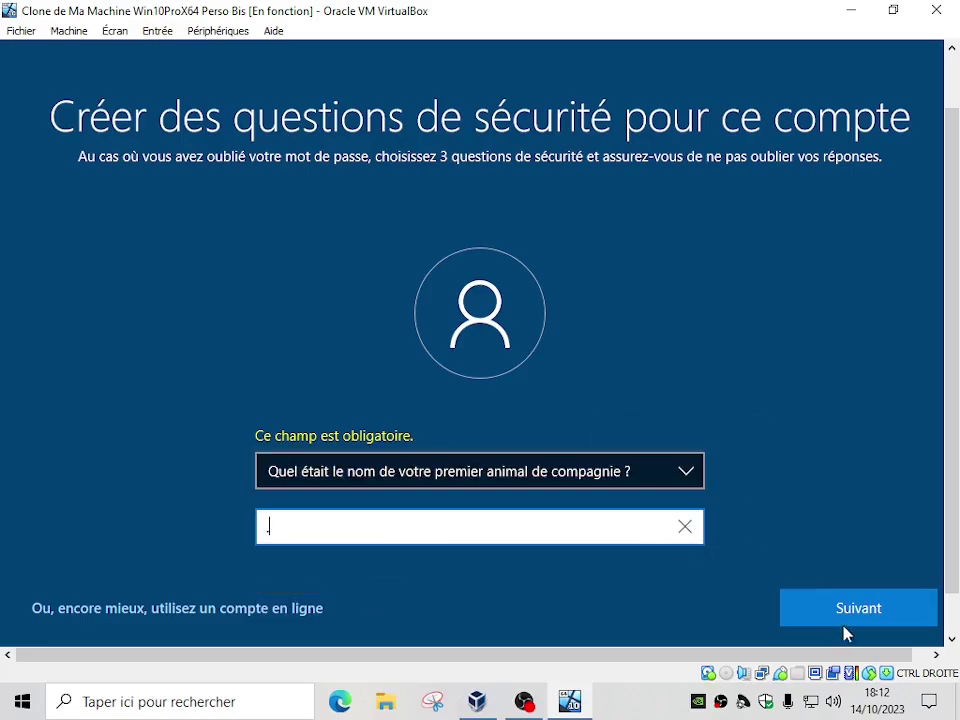
pyautogui.click(820, 612)
# Choose the birth city question as the second security question and submit an answer
pyautogui.click(688, 473)
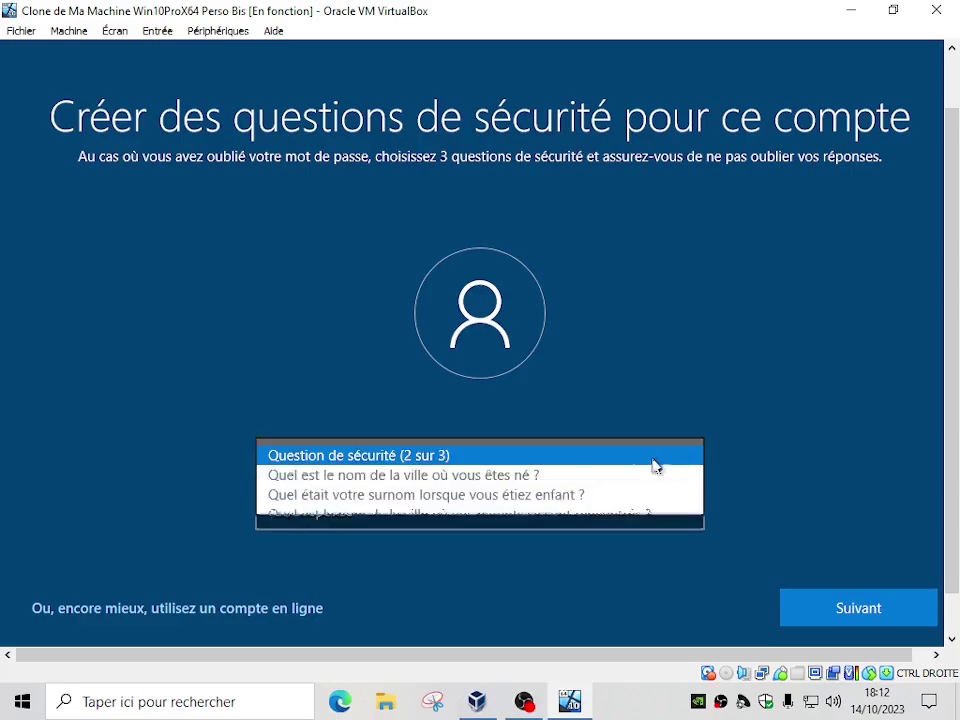
pyautogui.click(525, 476)
pyautogui.click(453, 513)
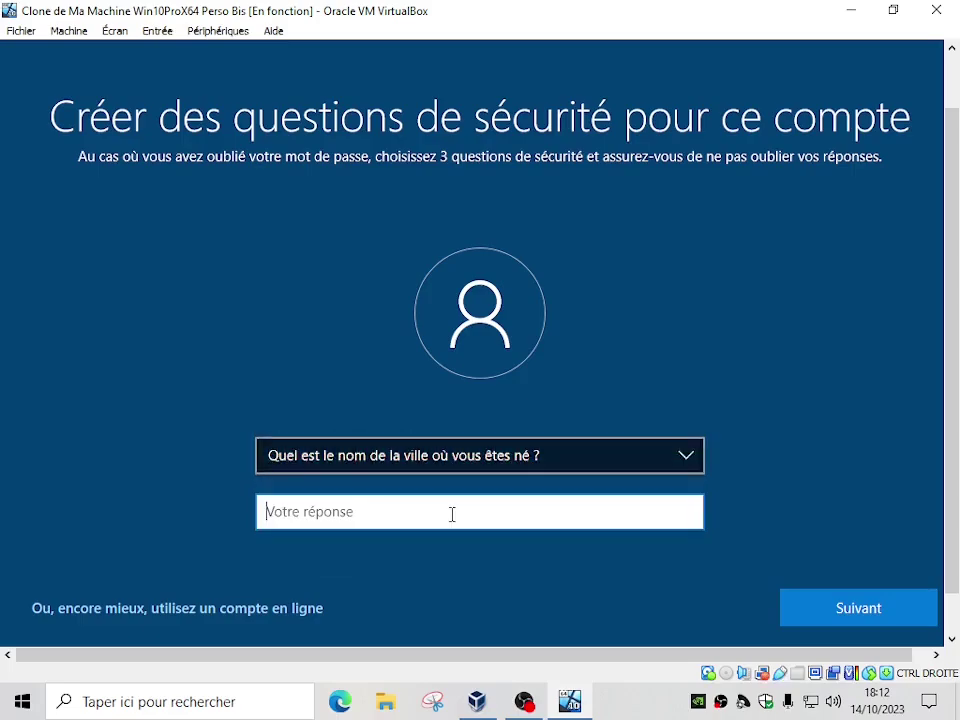
pyautogui.write('.')
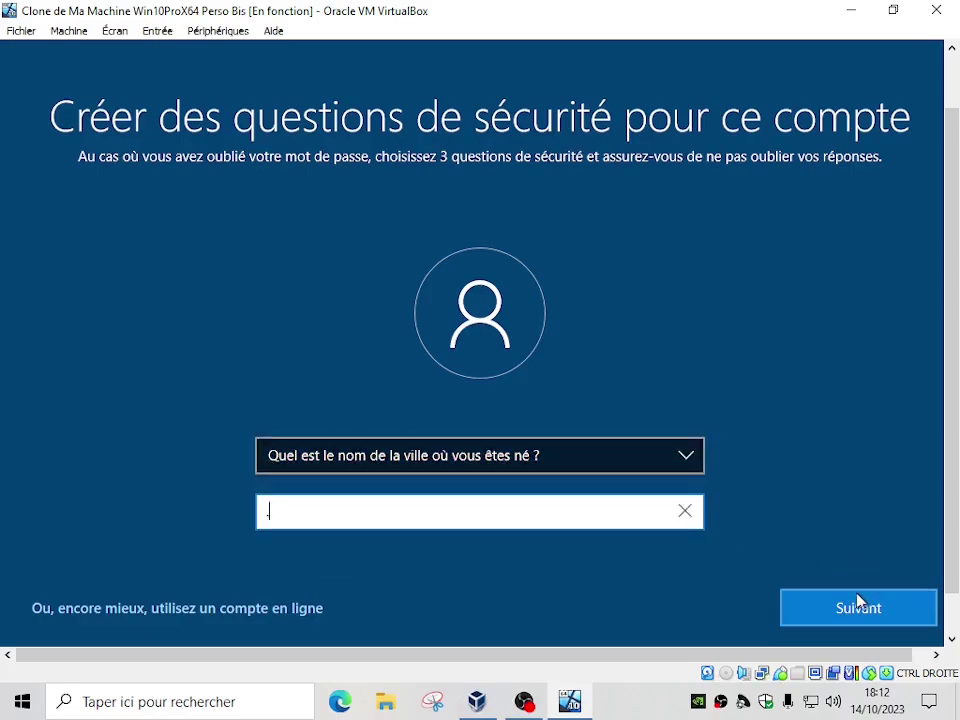
pyautogui.click(846, 608)
# Choose the parents' meeting city question as the third security question and submit an answer
pyautogui.click(686, 458)
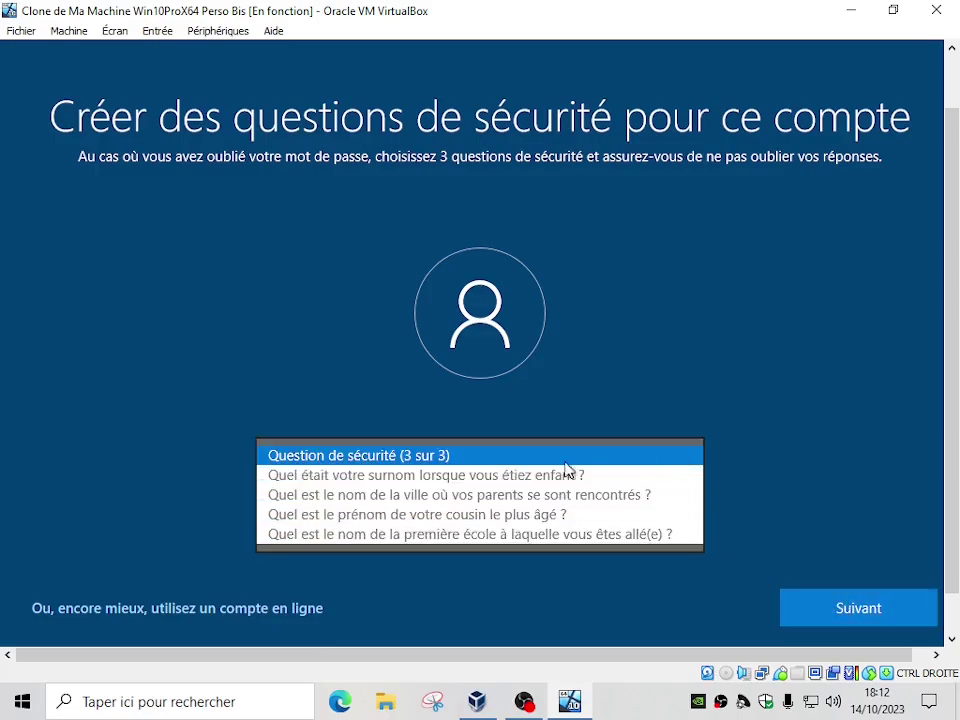
pyautogui.click(510, 495)
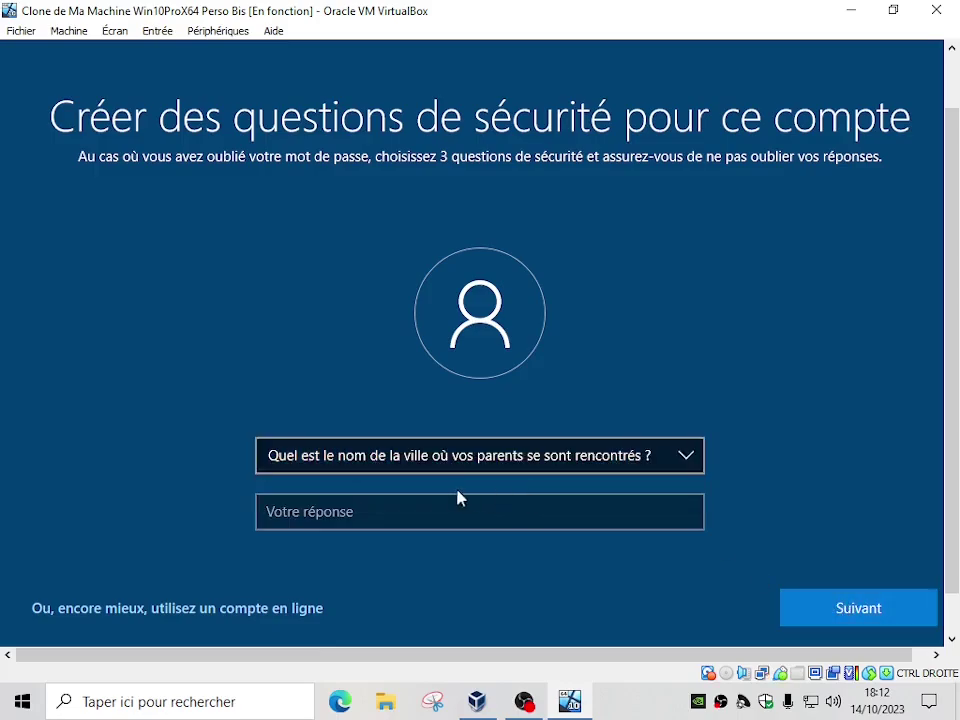
pyautogui.click(441, 512)
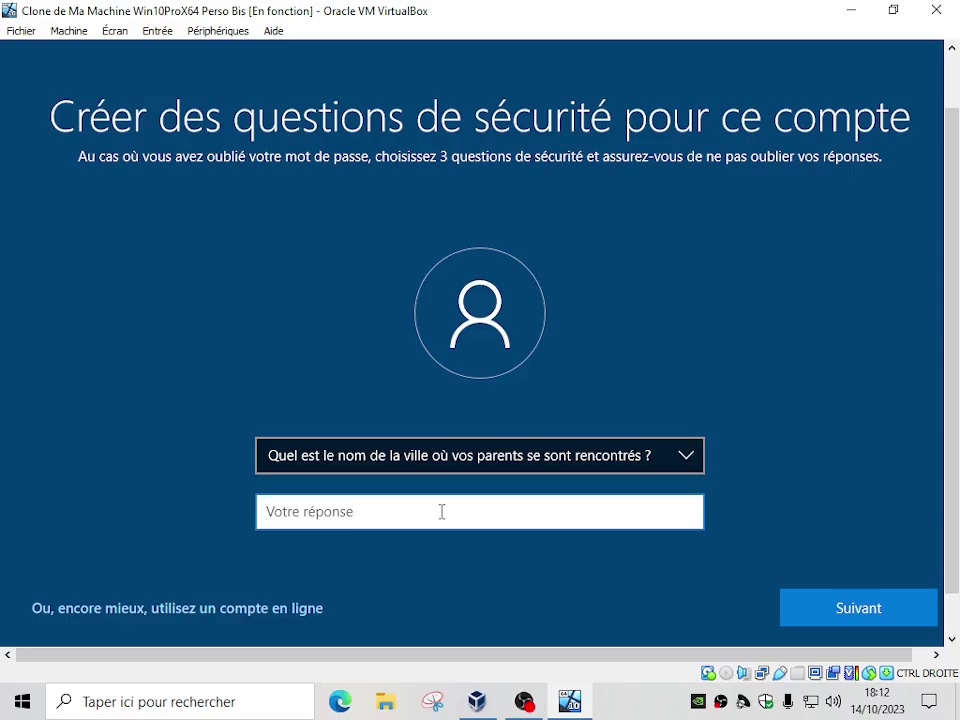
pyautogui.write('.')
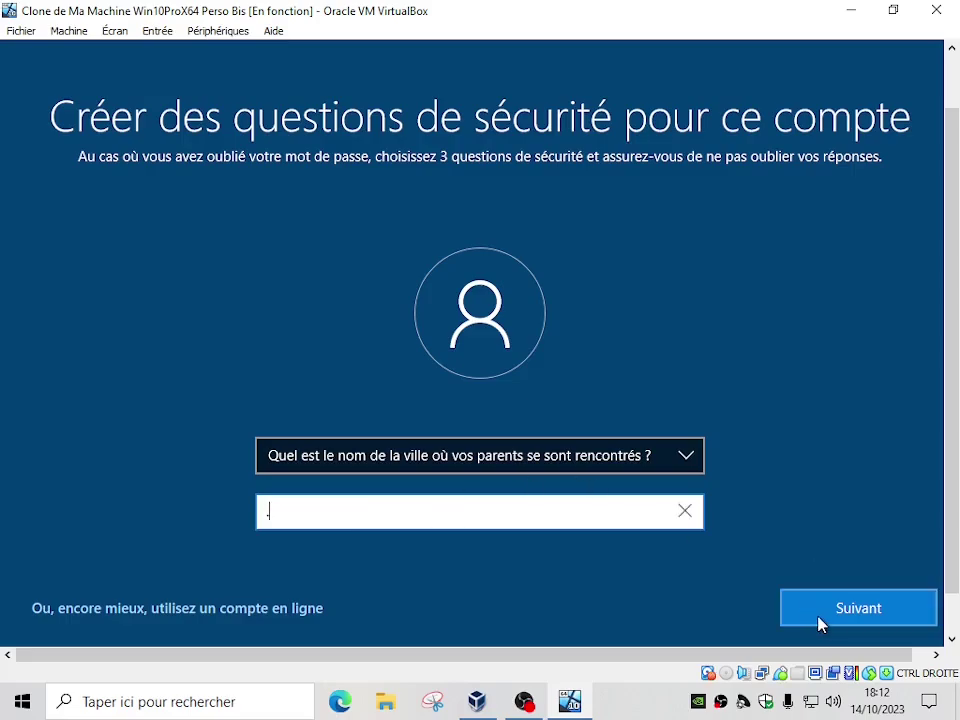
pyautogui.click(830, 615)
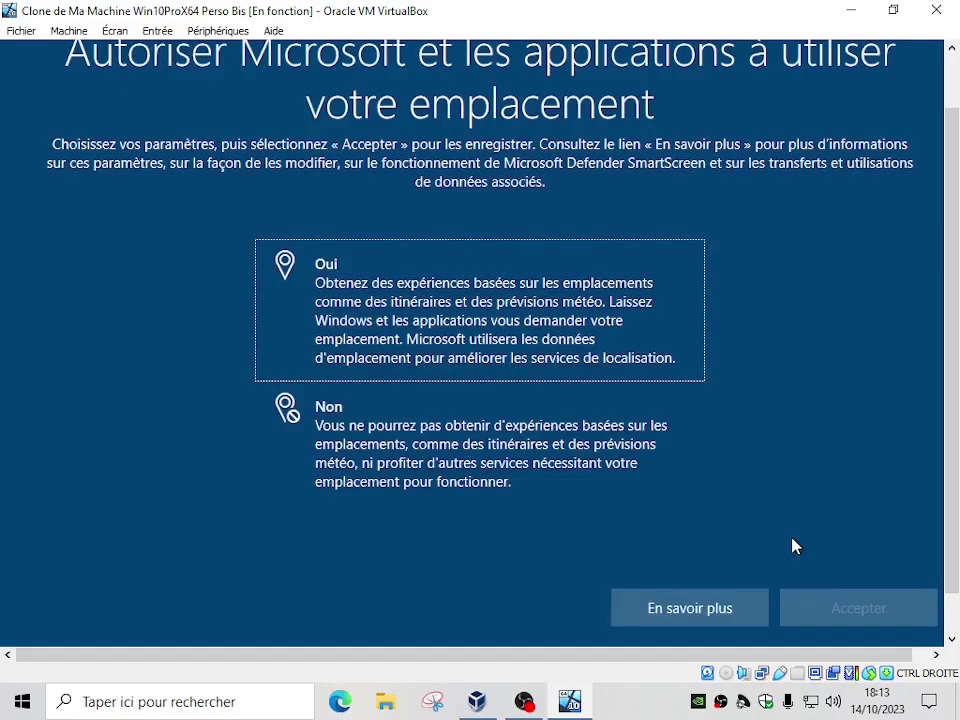
# Decline location access and optional diagnostic data sharing
pyautogui.scroll(1, 953, 383)
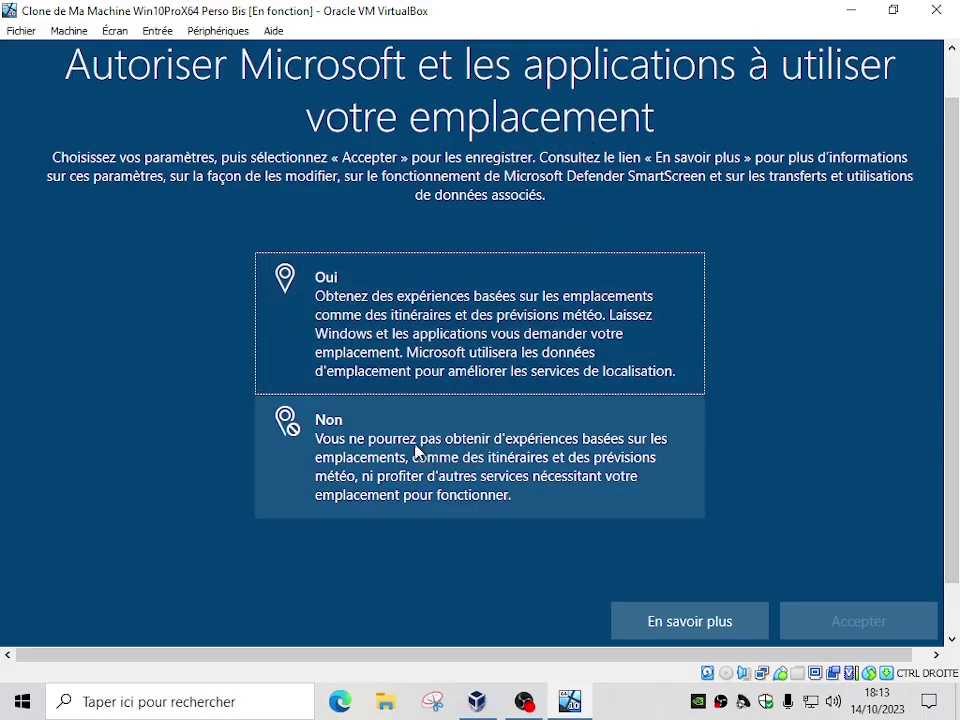
pyautogui.click(360, 450)
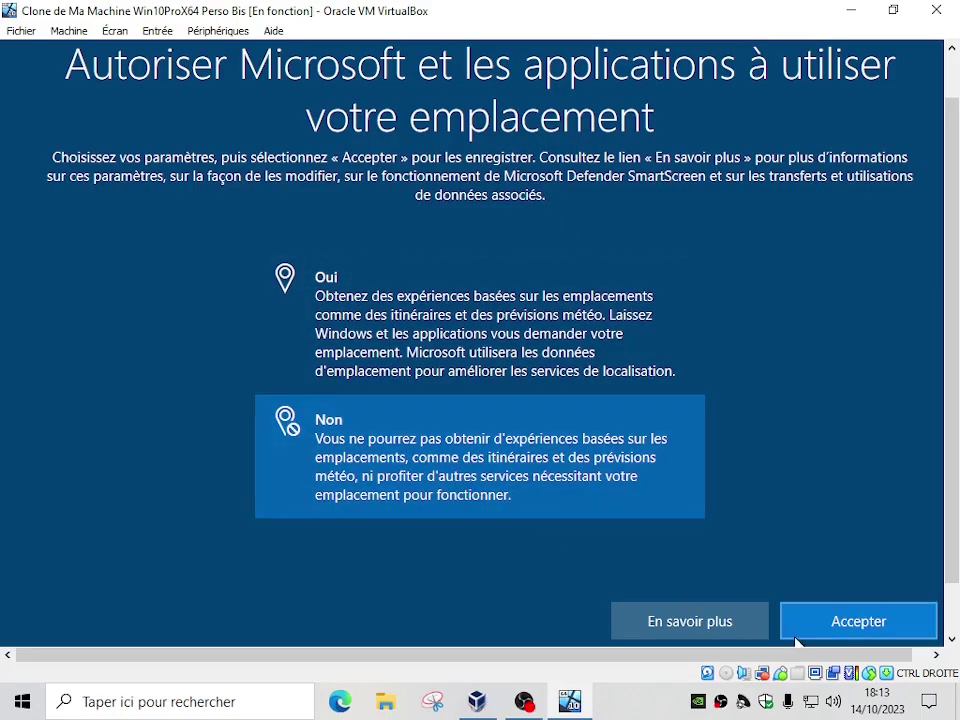
pyautogui.click(855, 630)
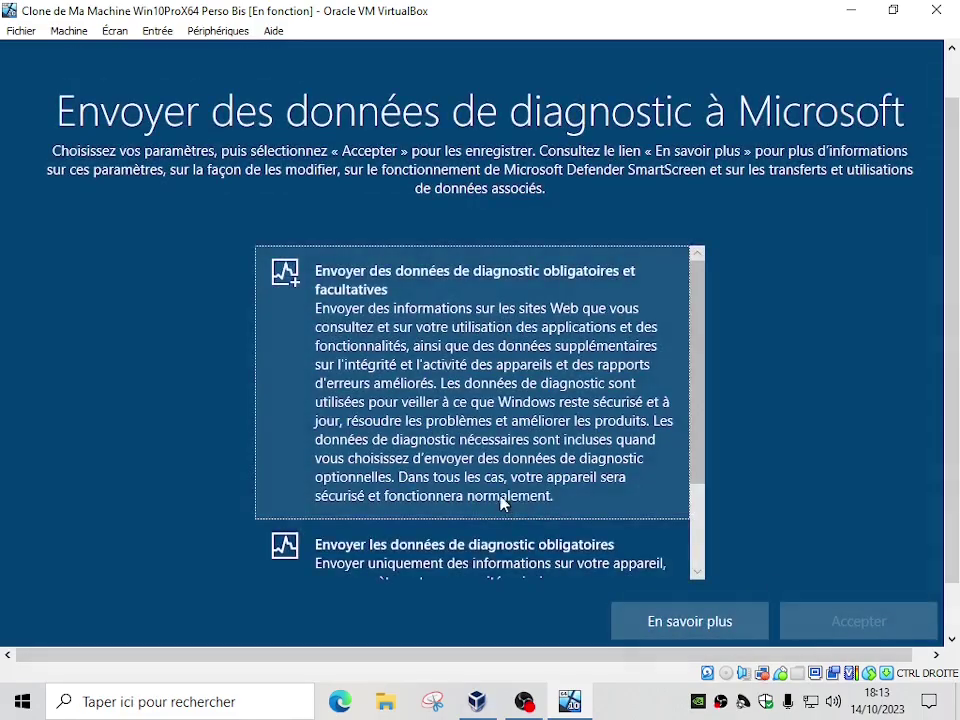
pyautogui.click(480, 548)
pyautogui.click(855, 621)
# Decline handwriting and typing improvement, tailored experiences, and the advertising identifier
pyautogui.click(345, 418)
pyautogui.click(855, 621)
pyautogui.click(335, 482)
pyautogui.click(855, 621)
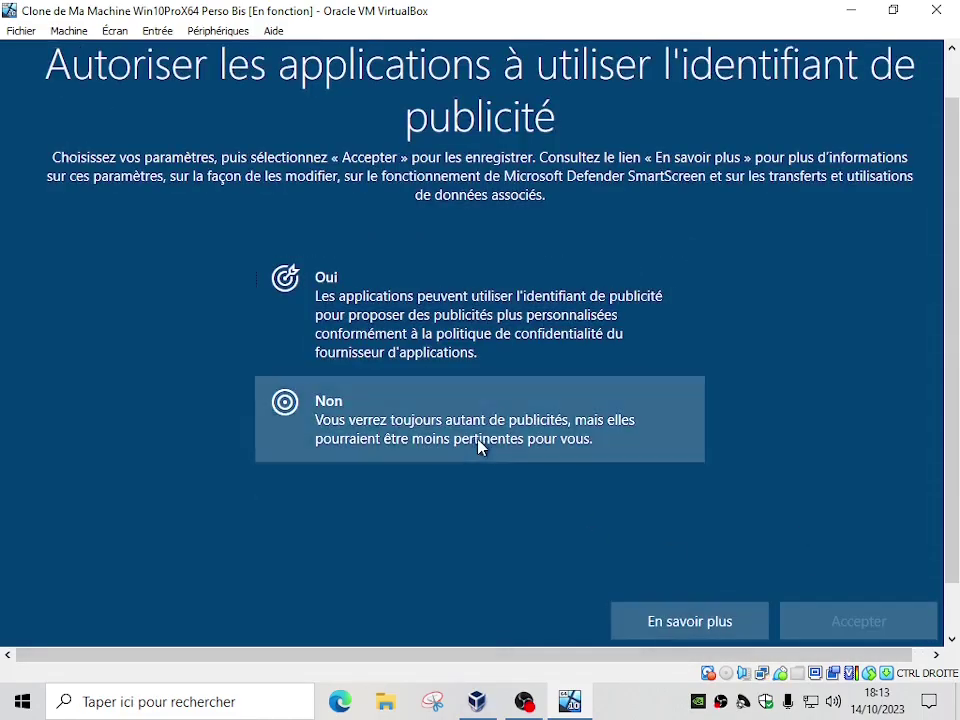
pyautogui.click(480, 447)
pyautogui.click(810, 618)
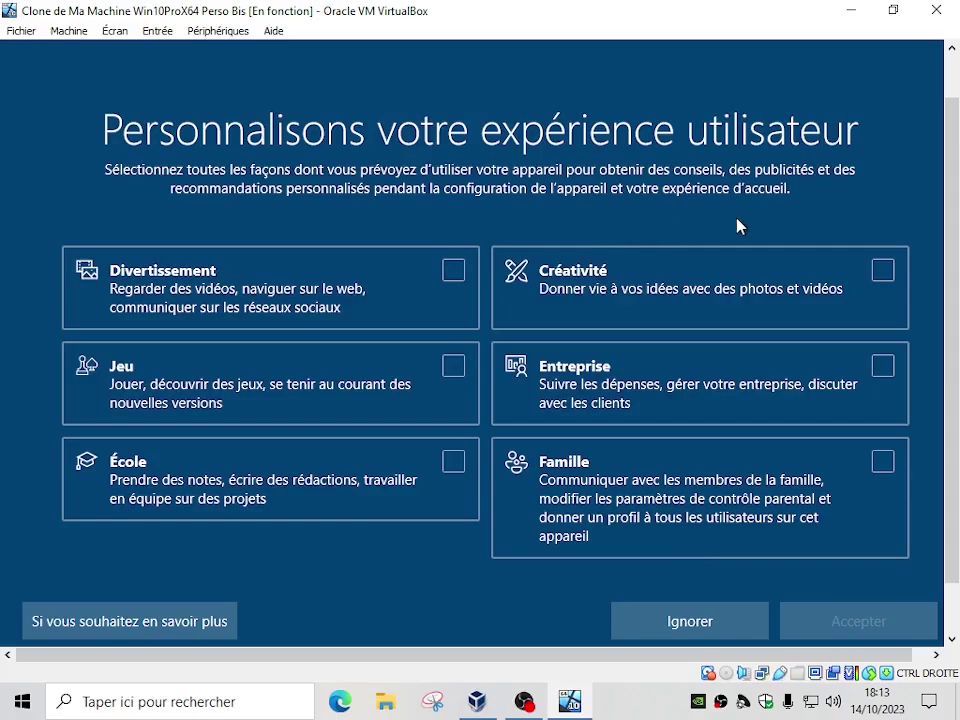
# Skip personalization with Ignorer and choose Pas maintenant for Cortana
pyautogui.click(688, 624)
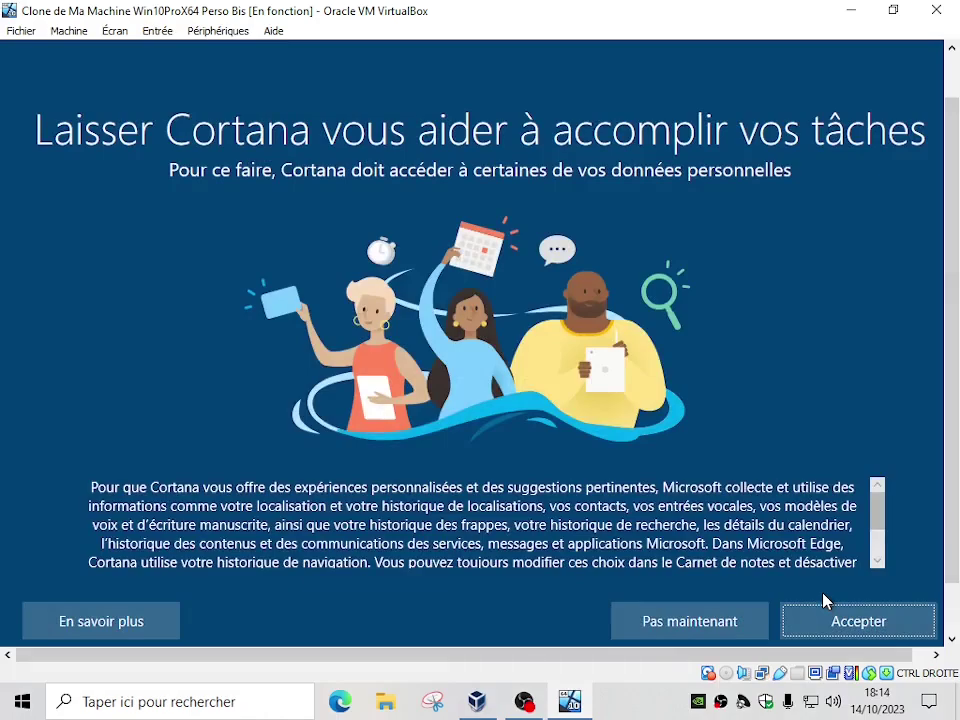
pyautogui.click(707, 628)
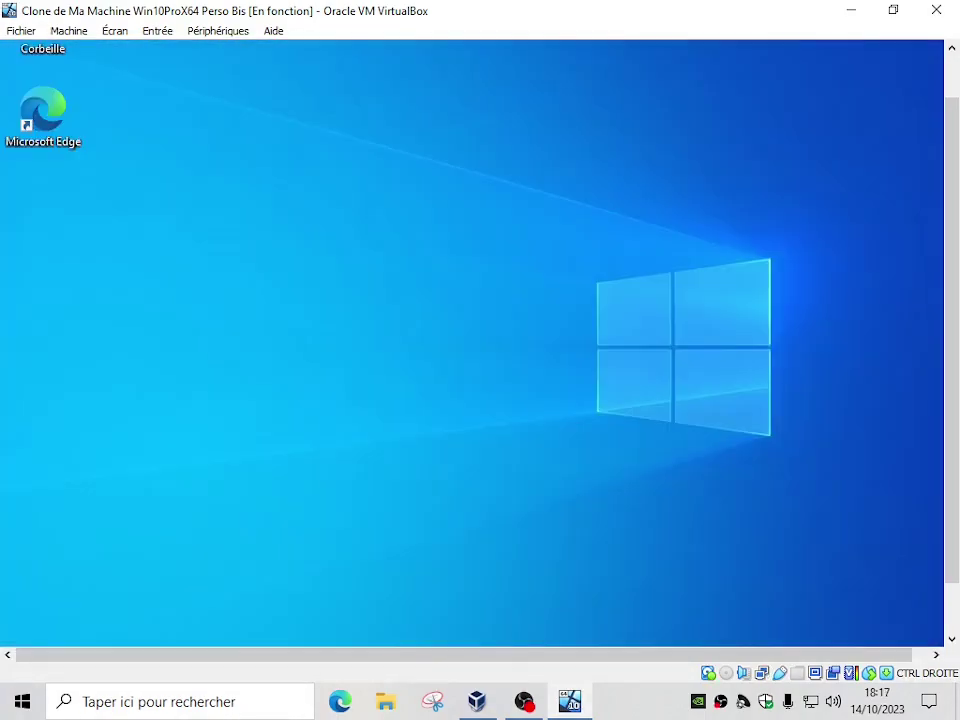
pyautogui.moveTo(955, 516); pyautogui.dragTo(955, 565)
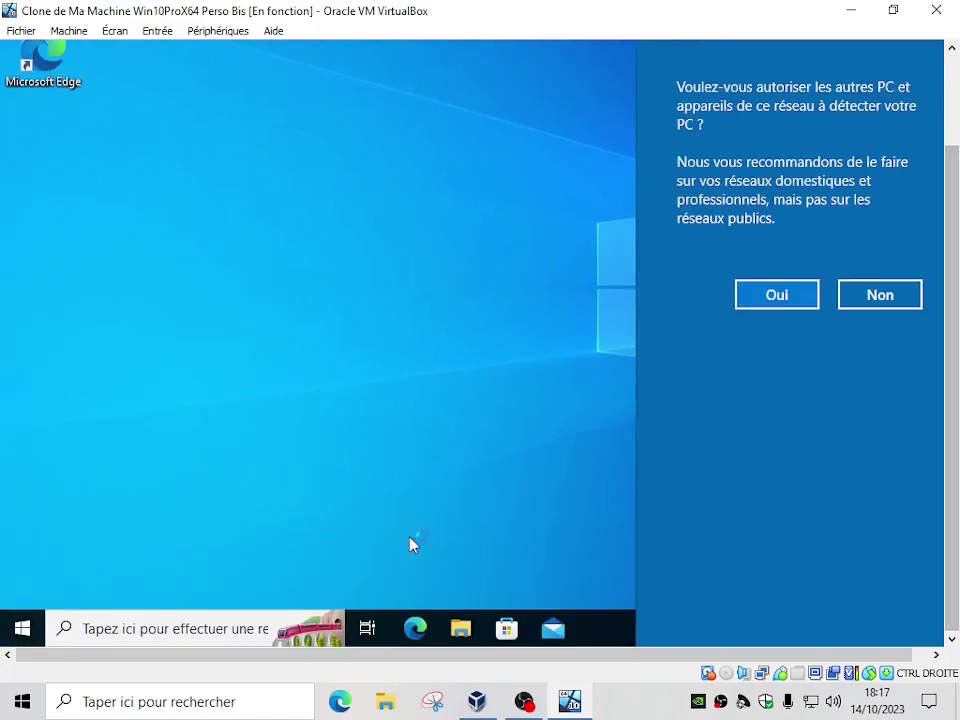
pyautogui.click(375, 508)
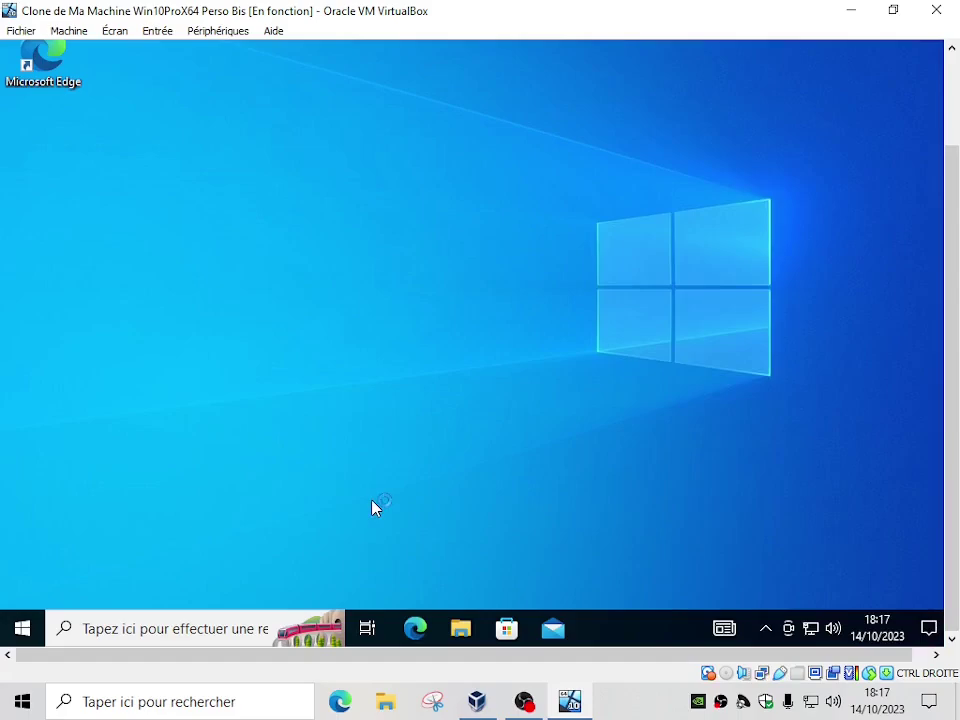
pyautogui.click(765, 630)
pyautogui.click(422, 505)
pyautogui.rightClick(33, 622)
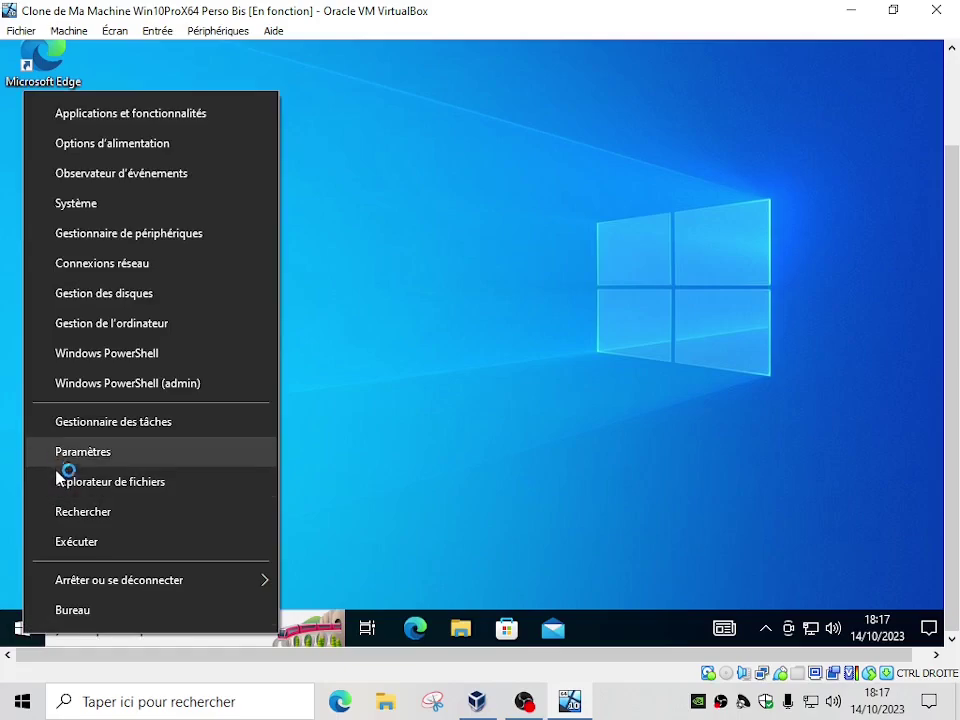
pyautogui.click(64, 545)
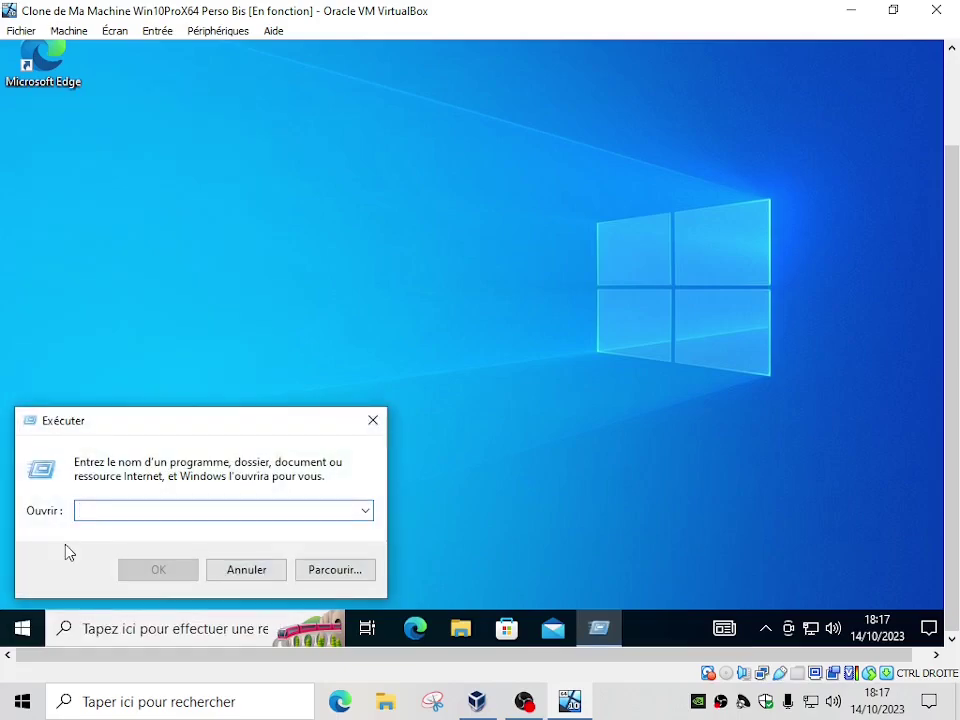
pyautogui.write('winver')
pyautogui.press('Return')
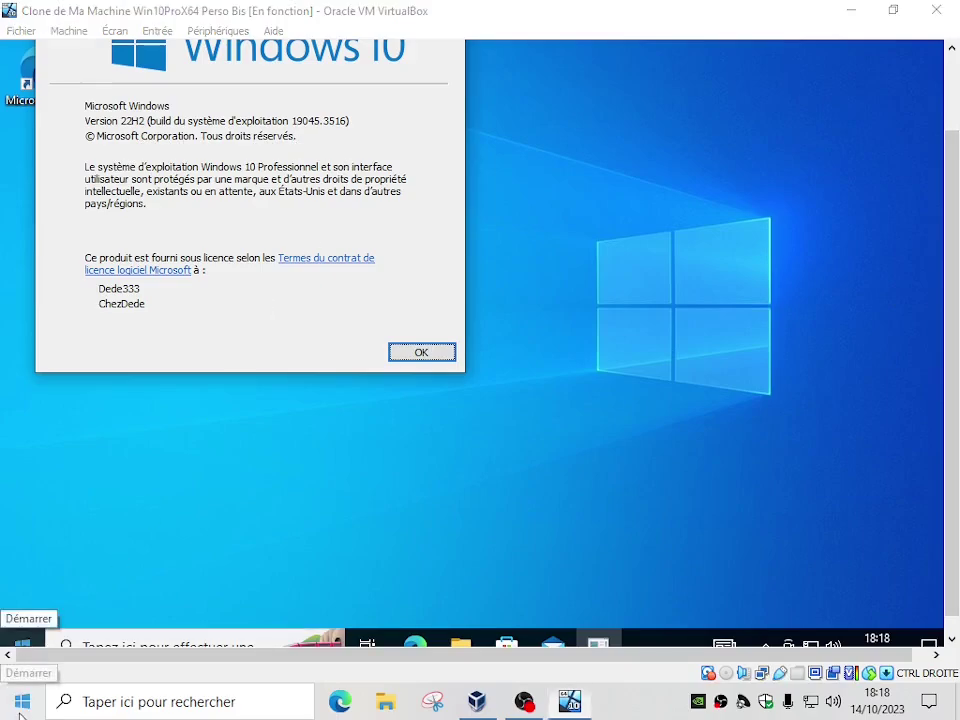
pyautogui.rightClick(22, 642)
pyautogui.click(60, 626)
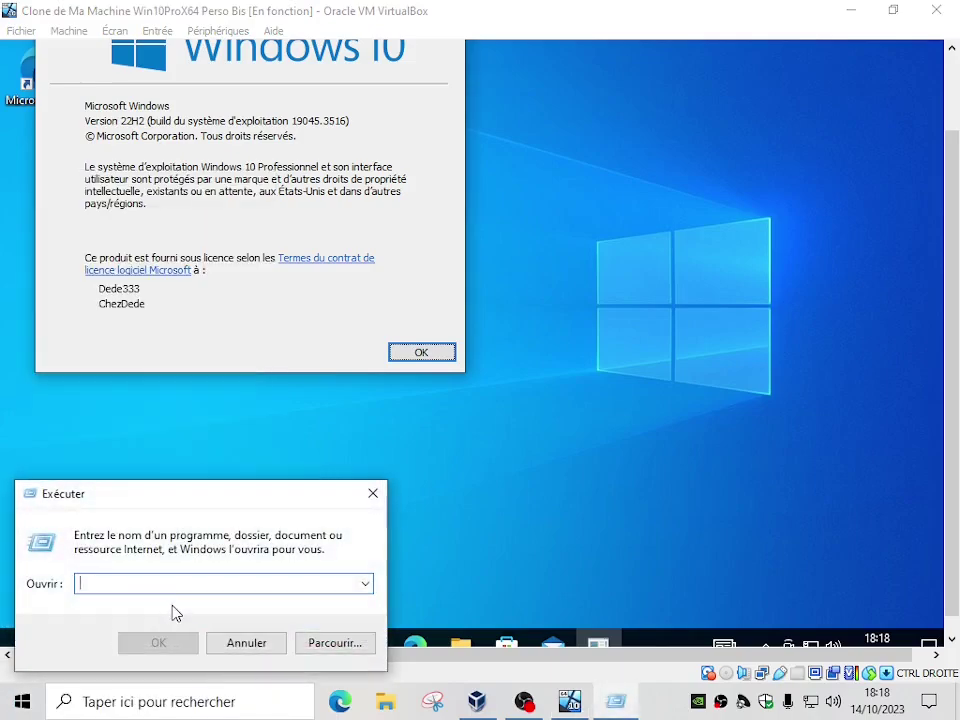
pyautogui.write('winver')
pyautogui.press('Return')
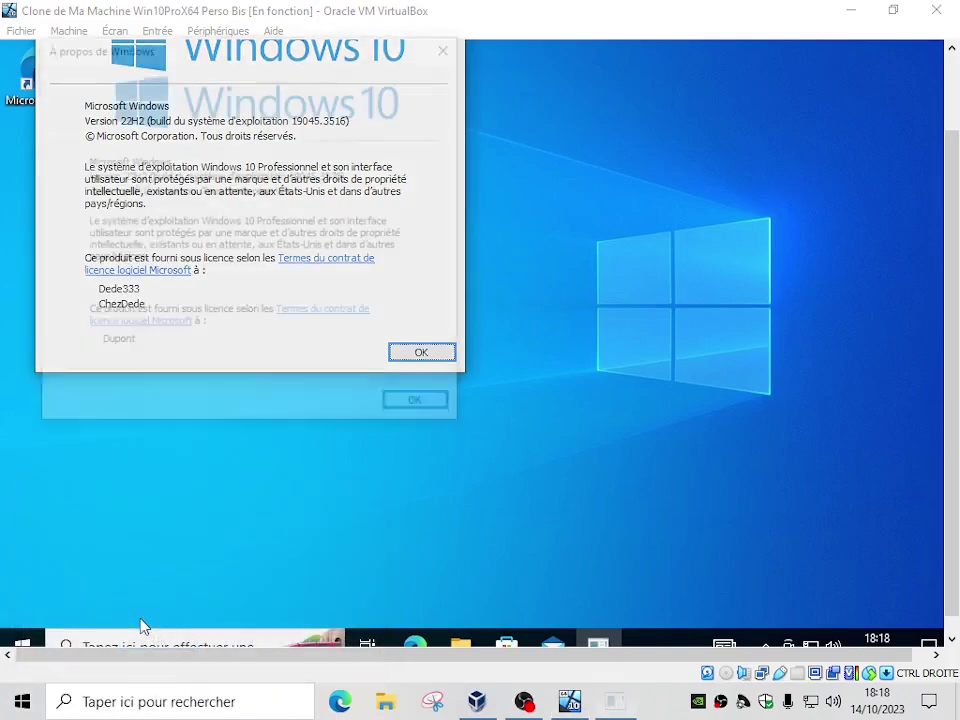
pyautogui.moveTo(332, 50); pyautogui.dragTo(330, 236)
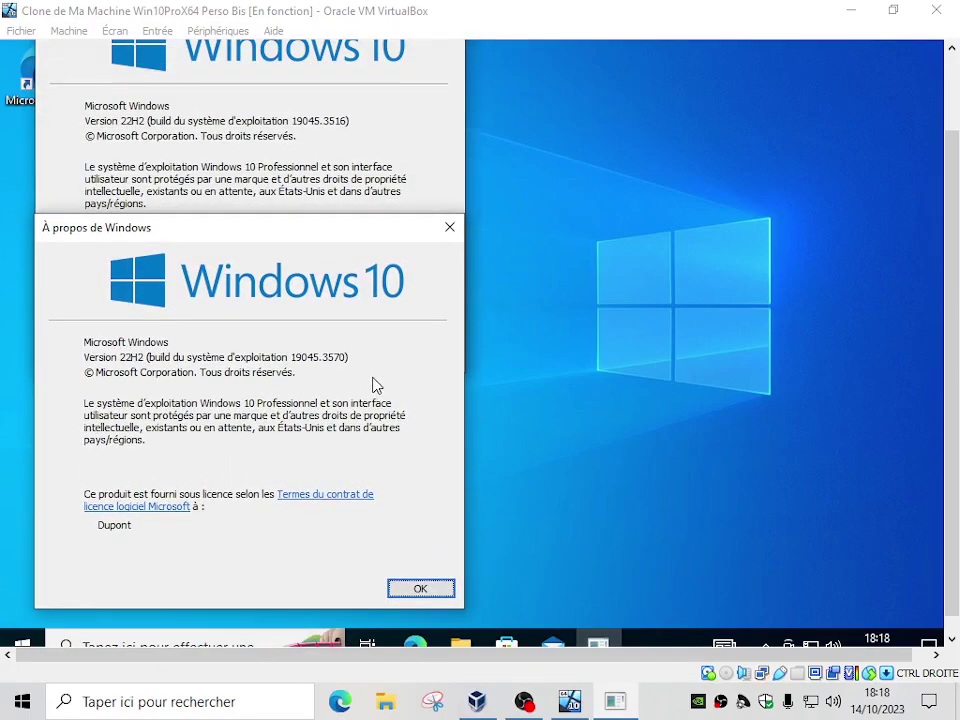
pyautogui.click(416, 590)
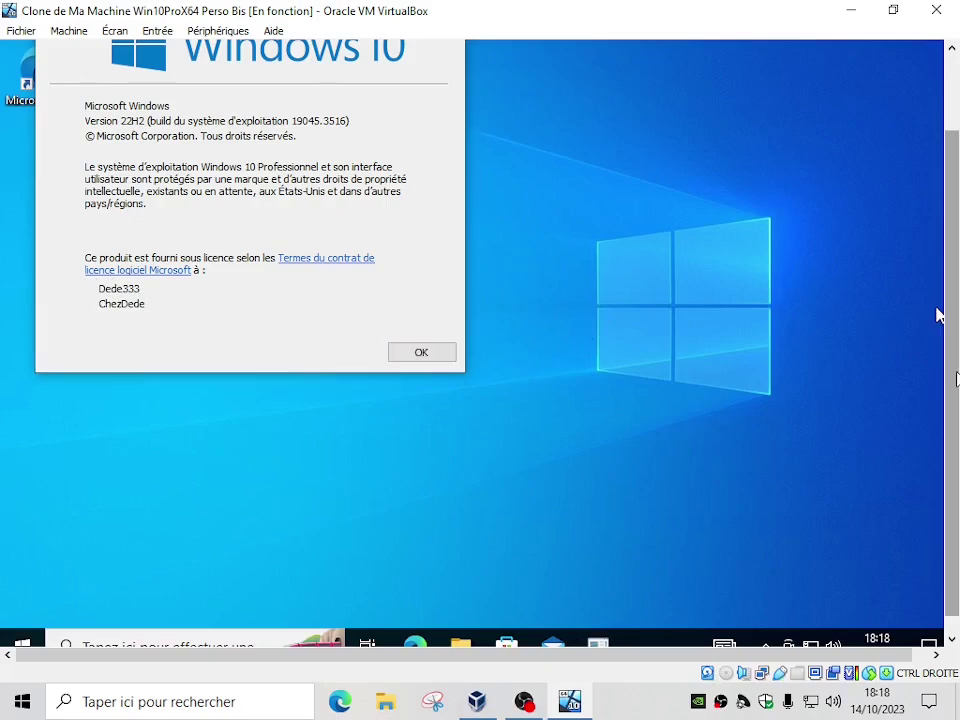
pyautogui.scroll(3, 936, 317)
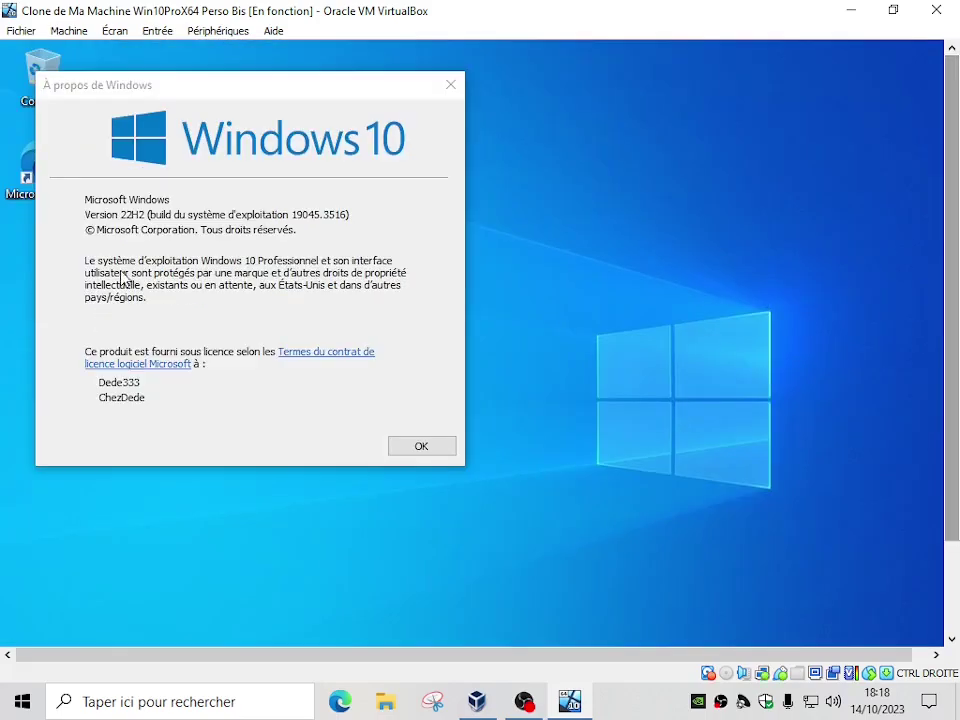
pyautogui.click(451, 88)
pyautogui.scroll(-4, 940, 405)
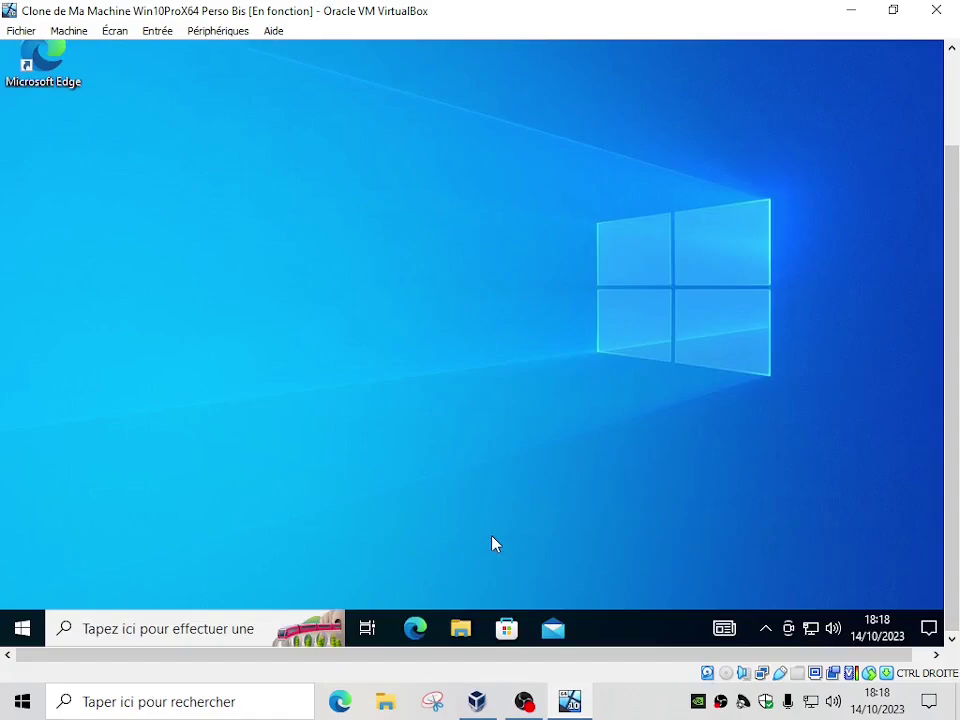
pyautogui.rightClick(21, 634)
pyautogui.moveTo(75, 589)
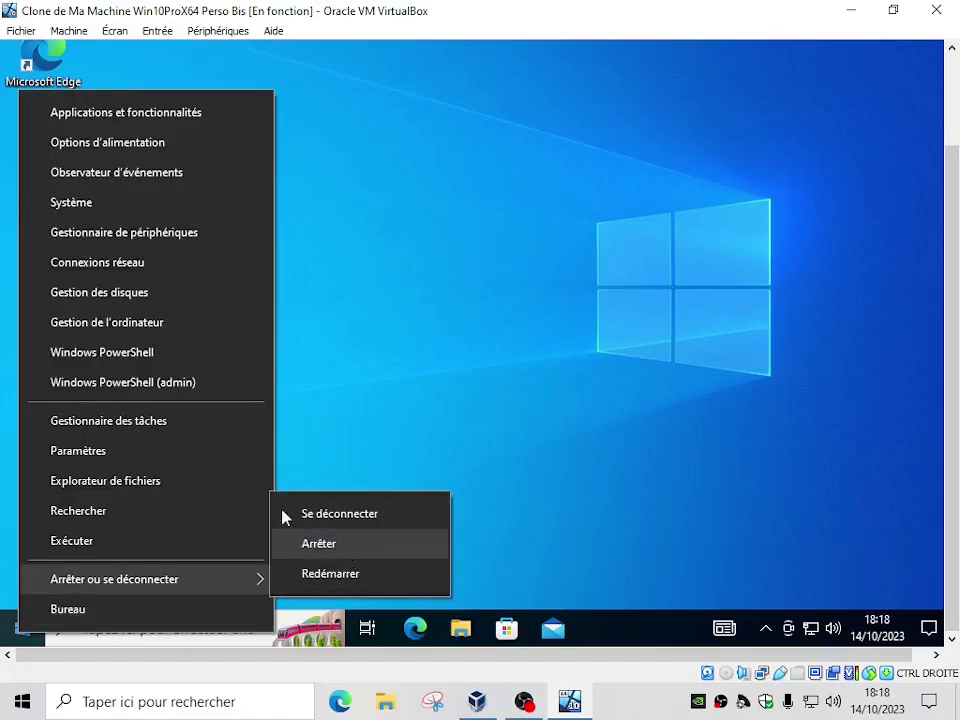
pyautogui.click(66, 298)
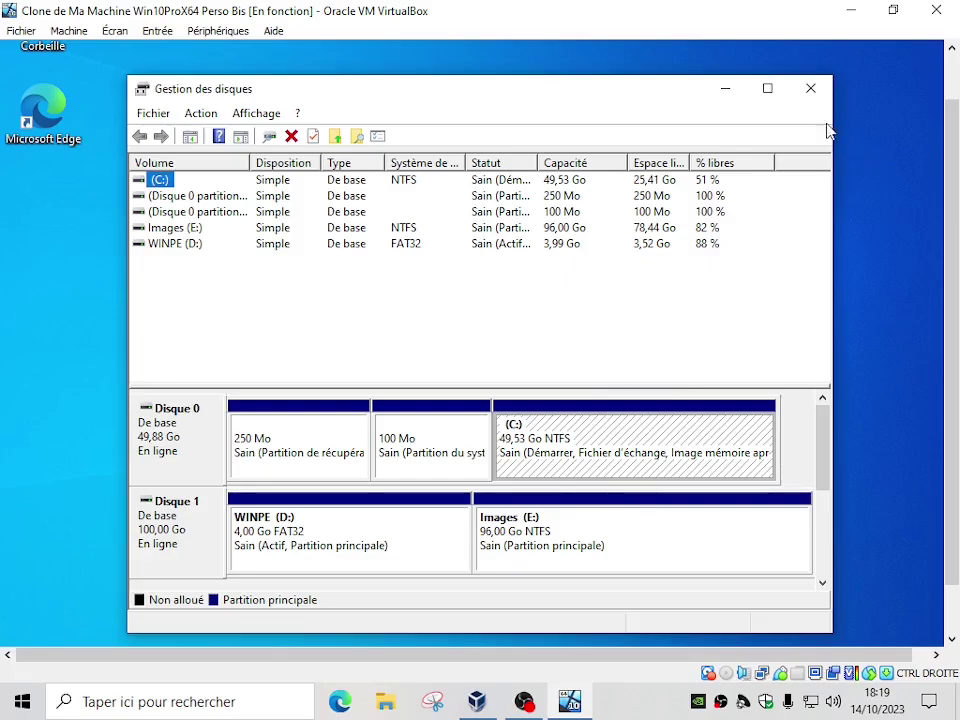
pyautogui.click(815, 91)
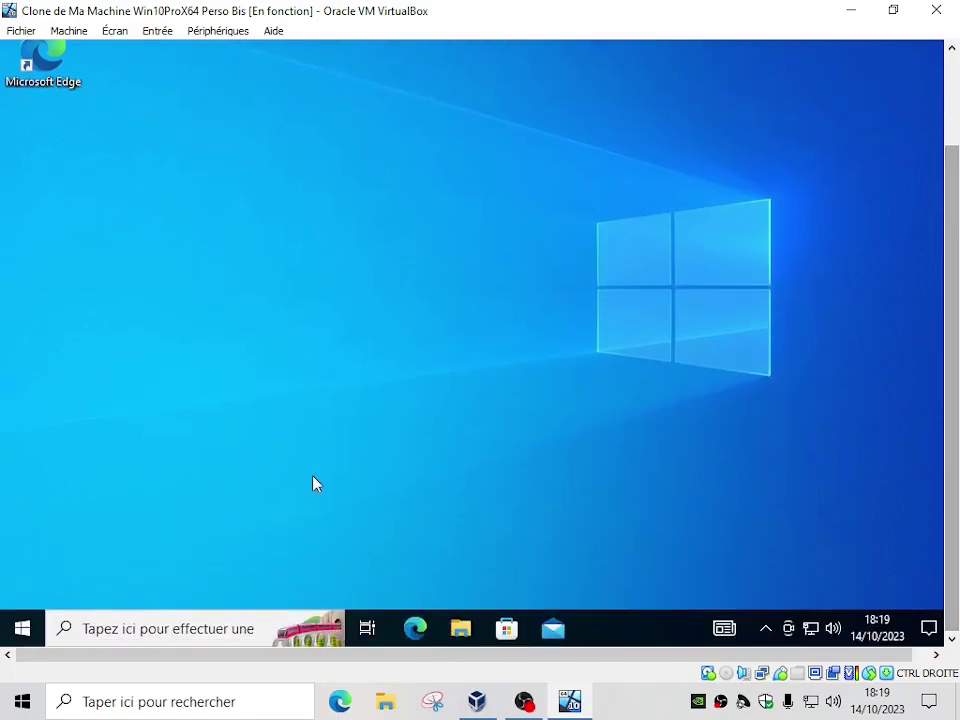
# Shut down Windows via Arrêter ou se déconnecter > Arrêter, then switch to the VirtualBox Manager
pyautogui.rightClick(20, 628)
pyautogui.moveTo(72, 585)
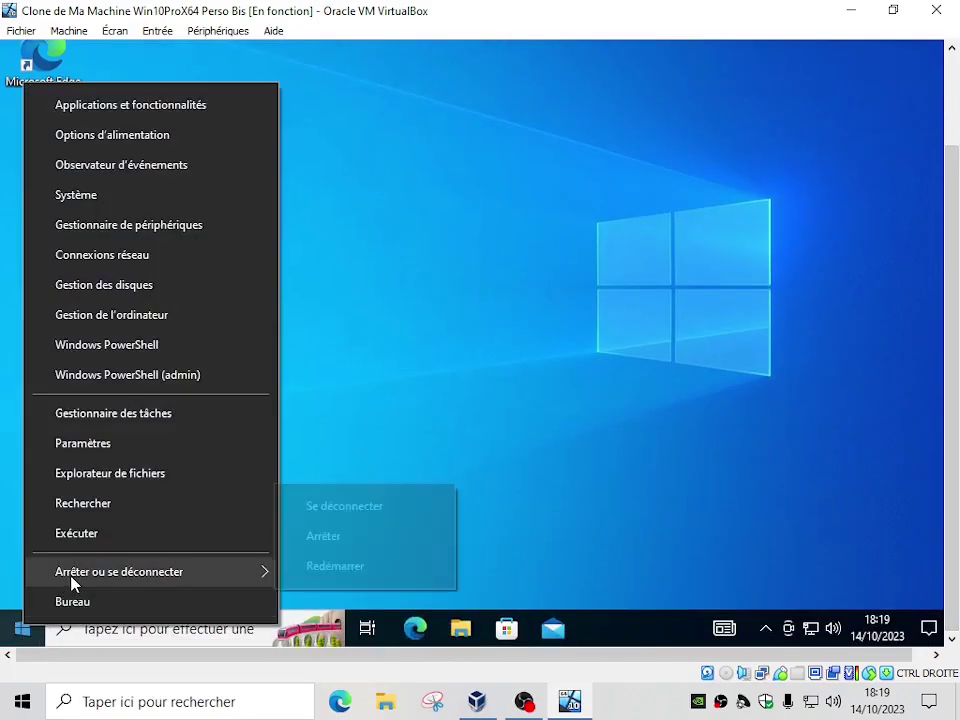
pyautogui.click(345, 540)
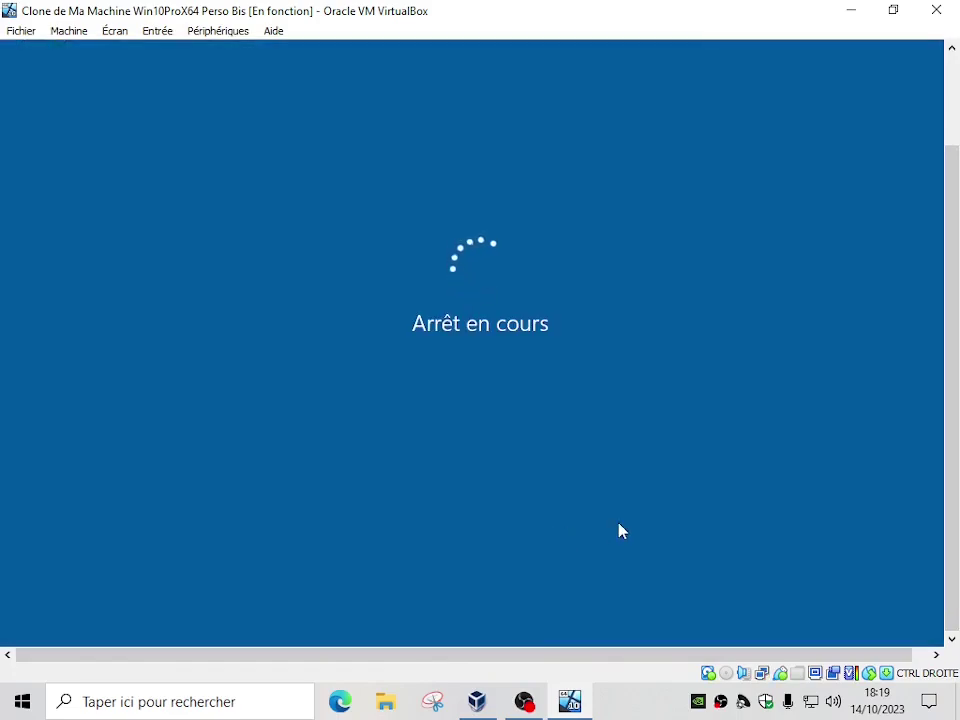
pyautogui.click(479, 703)
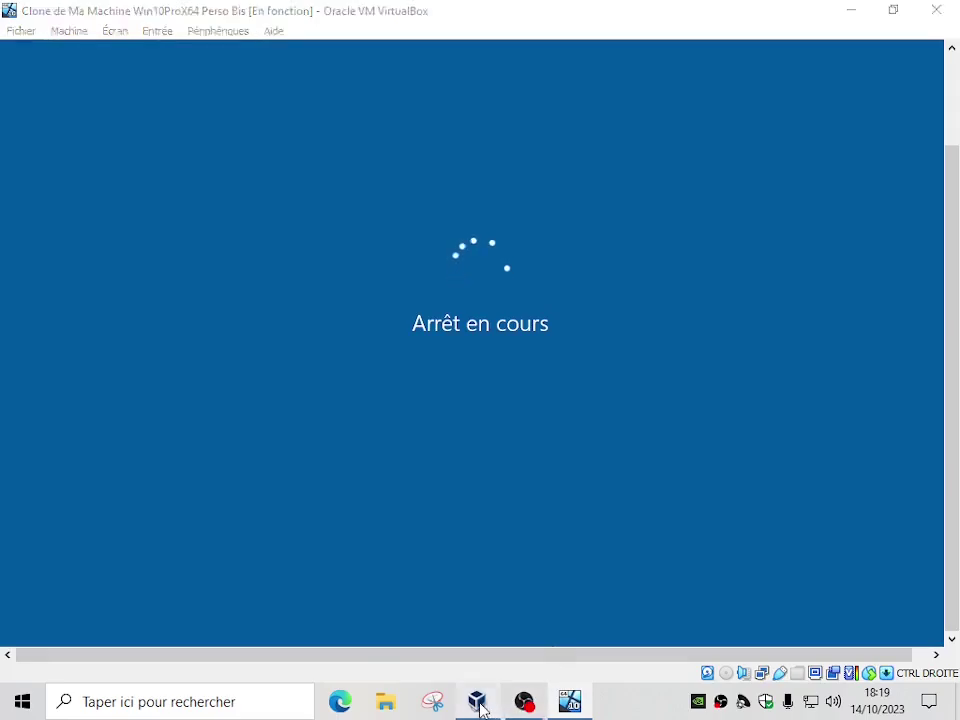